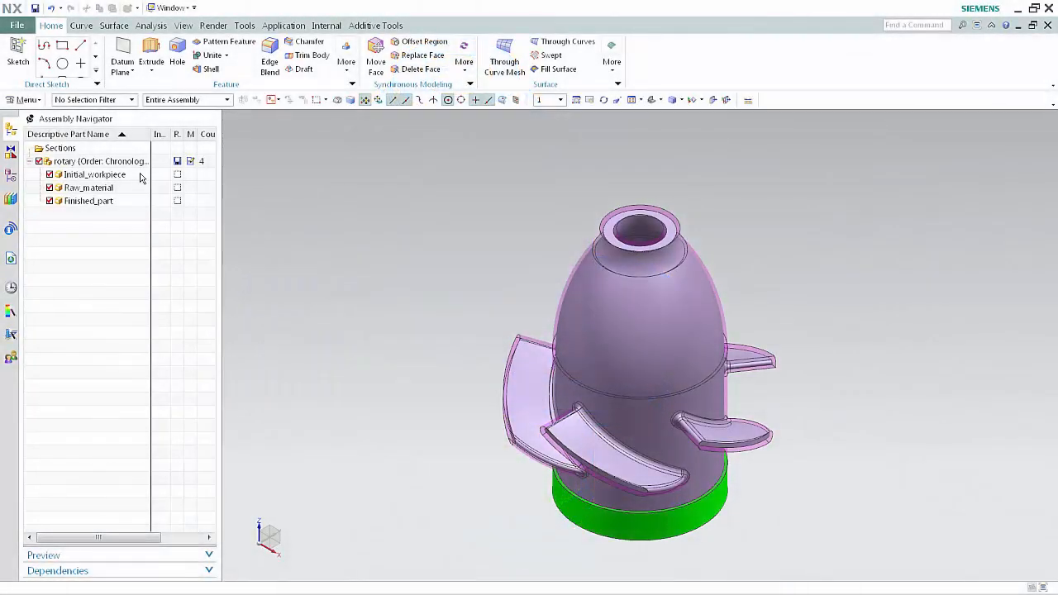
Step: Highlight the Initial_workpiece, Raw_material and Finished_part components one after another to identify them in the rotary assembly
click(140, 174)
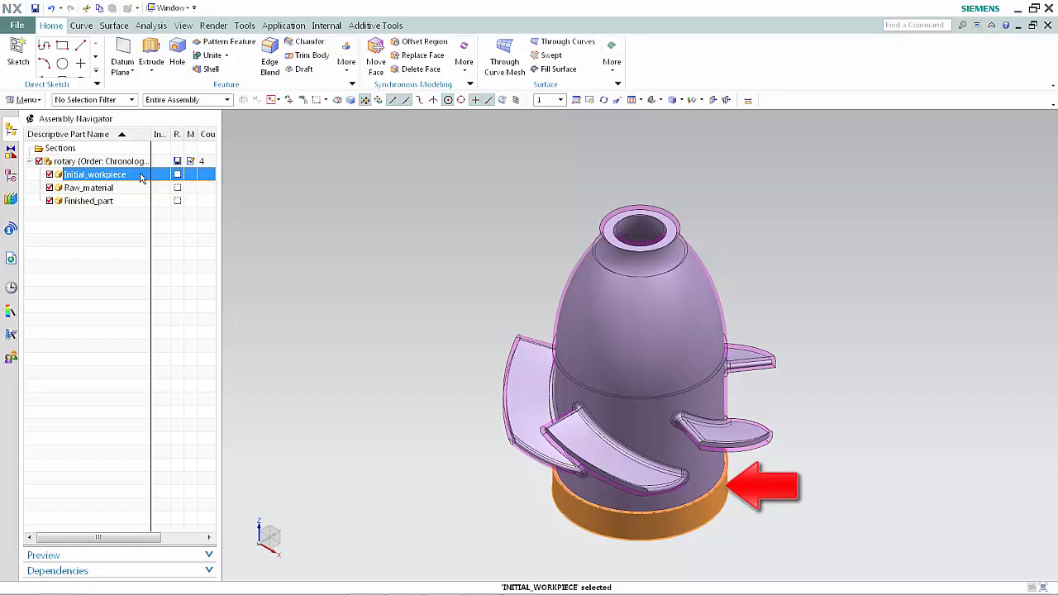
click(137, 188)
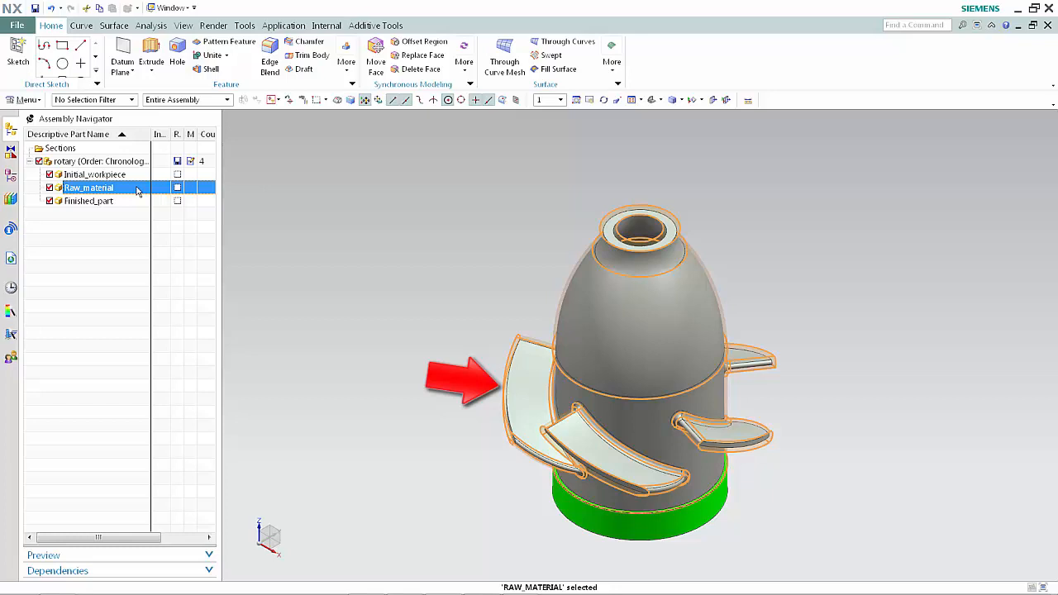
click(132, 202)
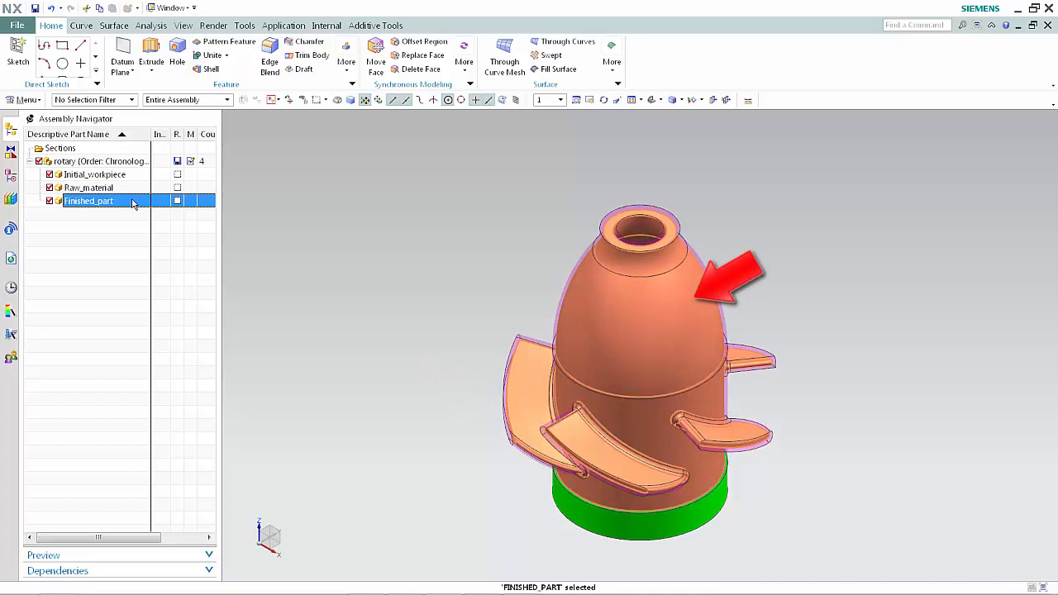
click(136, 210)
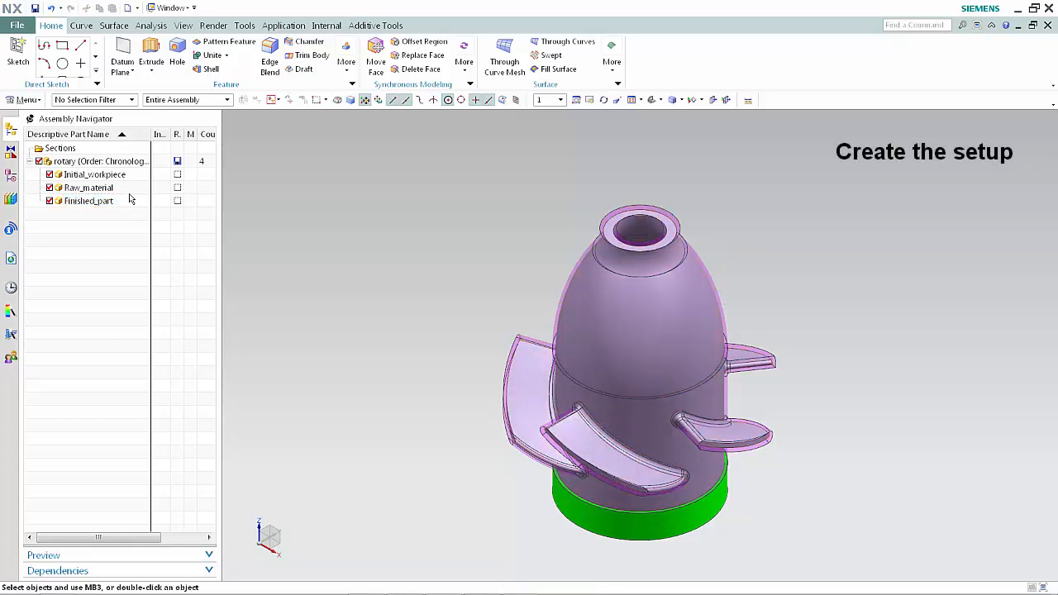
Step: Create the additive manufacturing setup rotary_setup_1.prt from the Setup DMU65mB LT 3D template in millimetres, referencing the rotary part
click(23, 26)
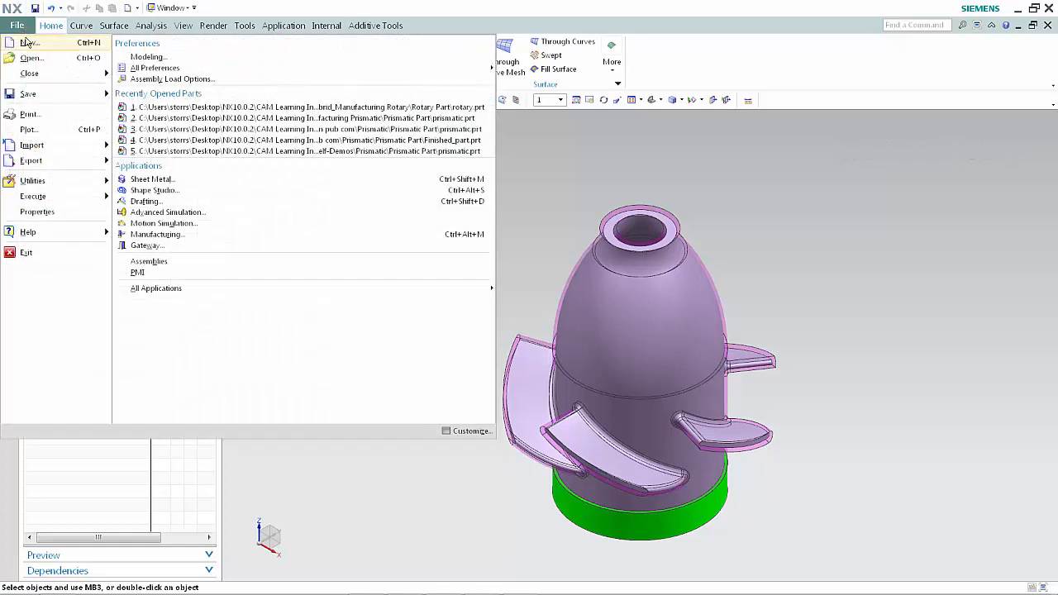
click(29, 45)
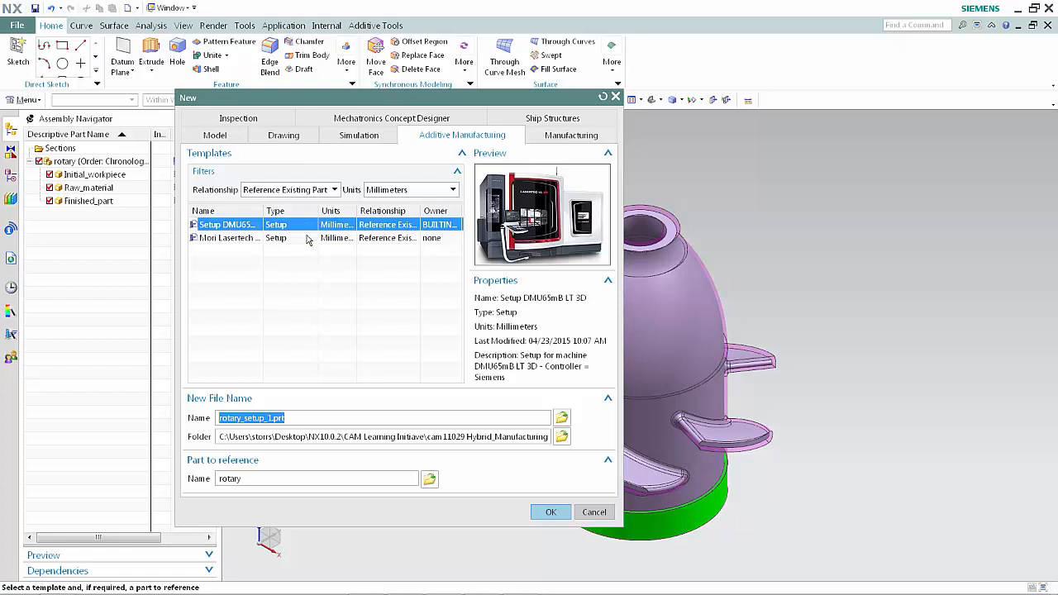
click(551, 513)
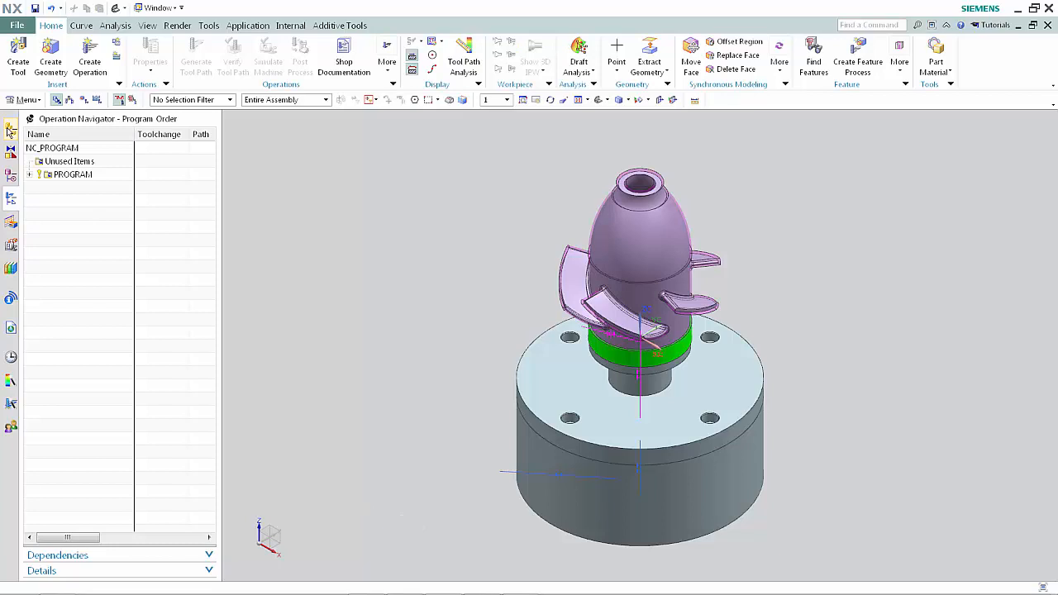
Step: Hide rotary and 140626_Setup_fixture so that only Initial_workpiece, Raw_material and Finished_part are displayed, fitted to the view
click(10, 130)
click(40, 187)
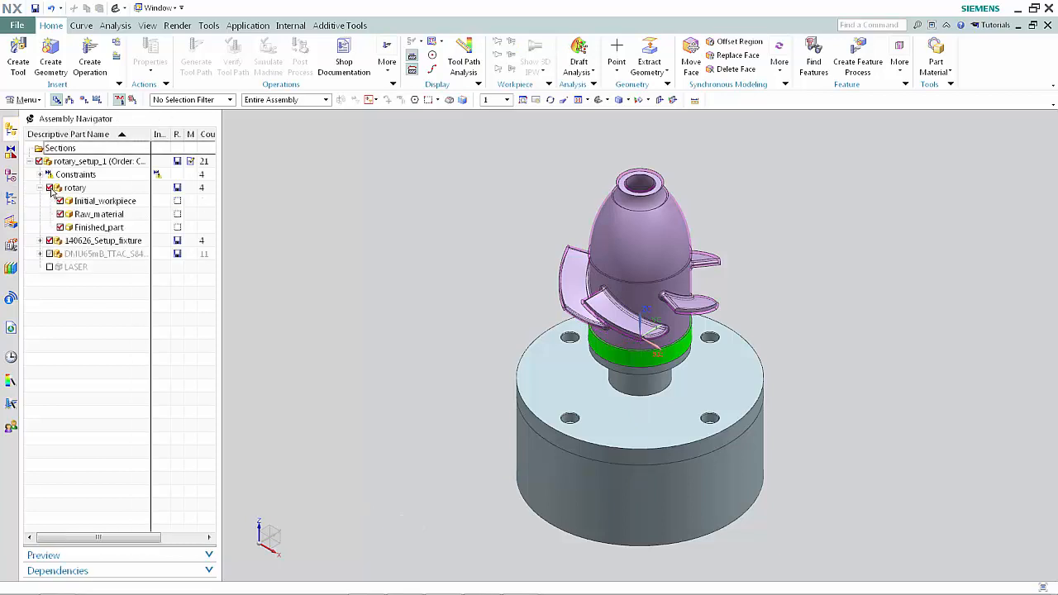
click(49, 188)
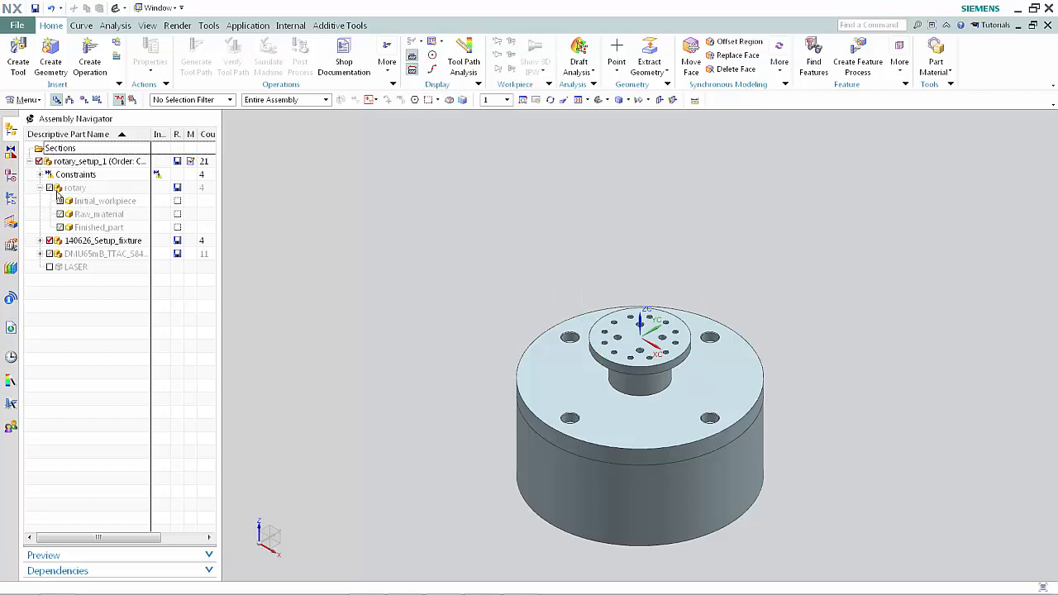
click(60, 202)
click(59, 215)
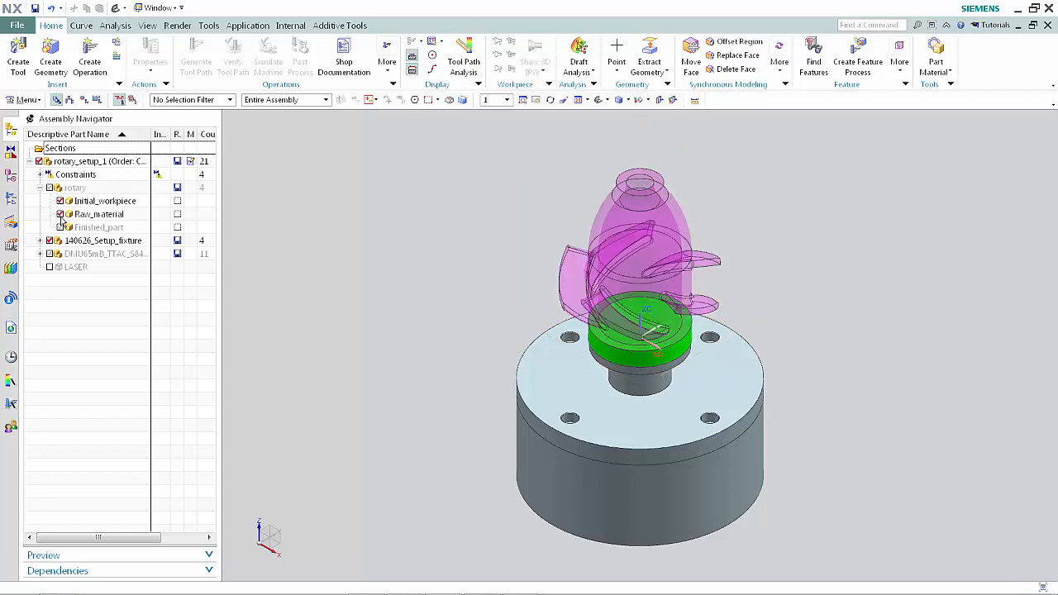
click(60, 227)
click(50, 240)
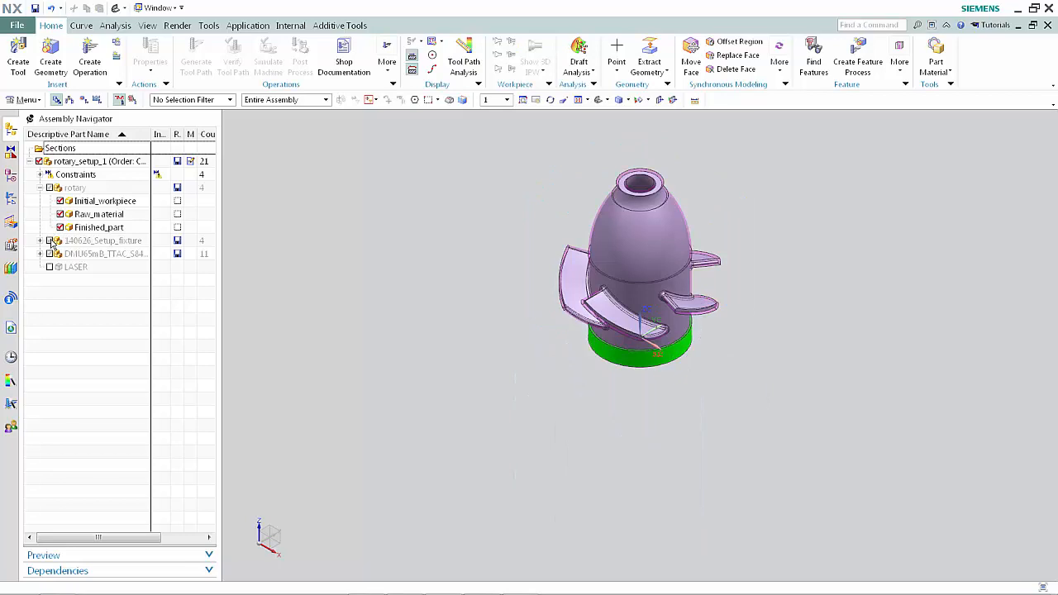
key(ctrl+f)
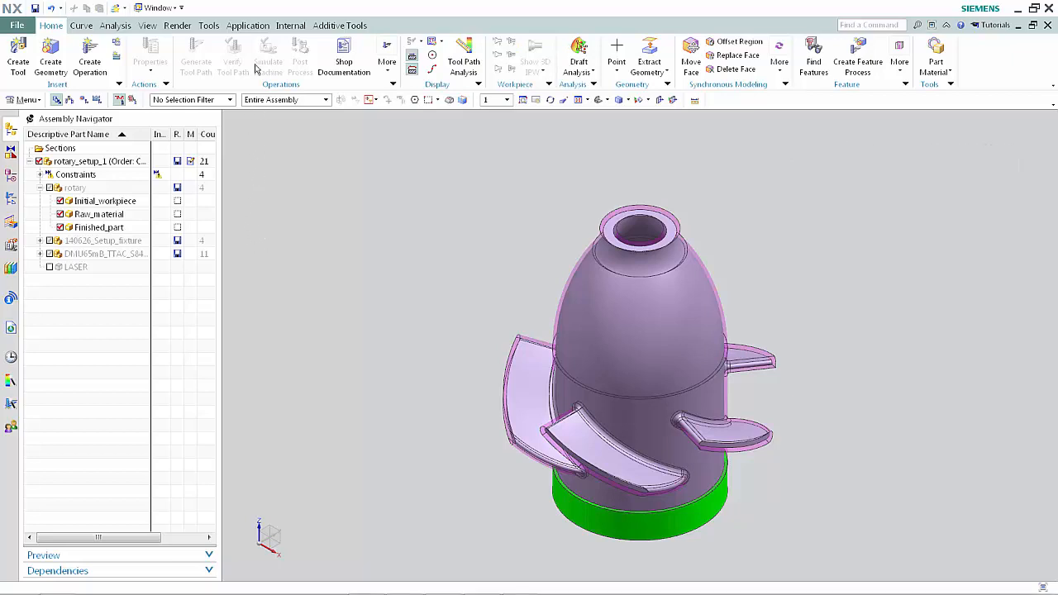
Step: Enable the Assemblies application and link the Raw_material solid body into the setup part with the WAVE Geometry Linker
click(248, 26)
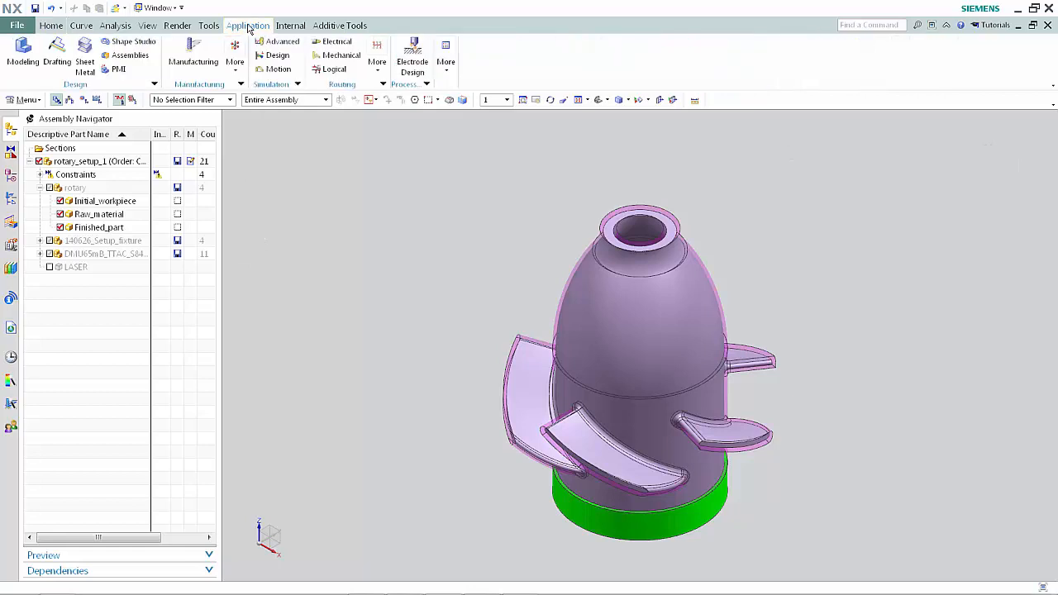
click(144, 57)
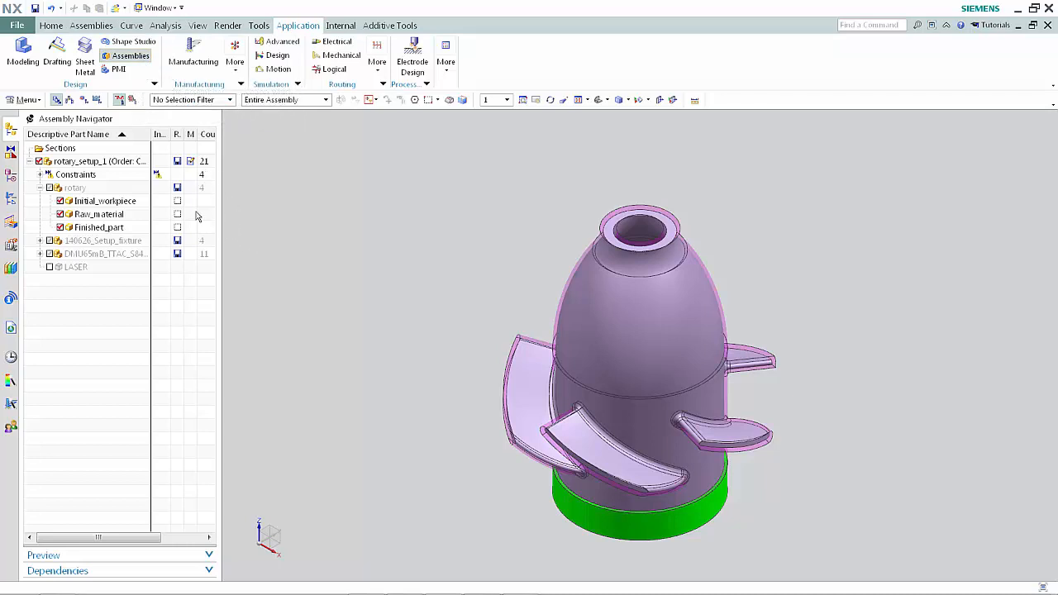
click(11, 175)
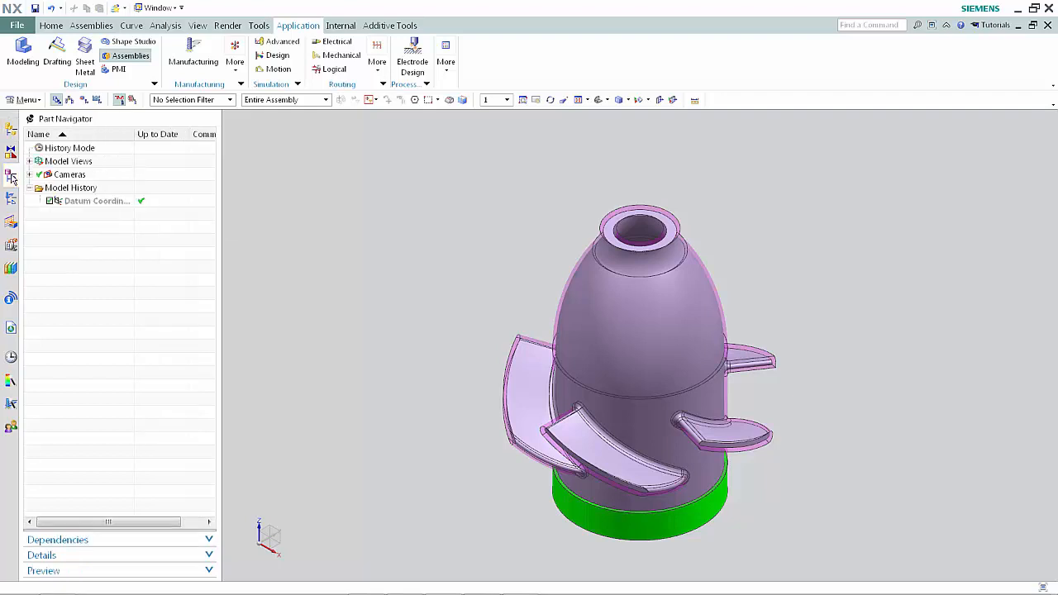
click(30, 101)
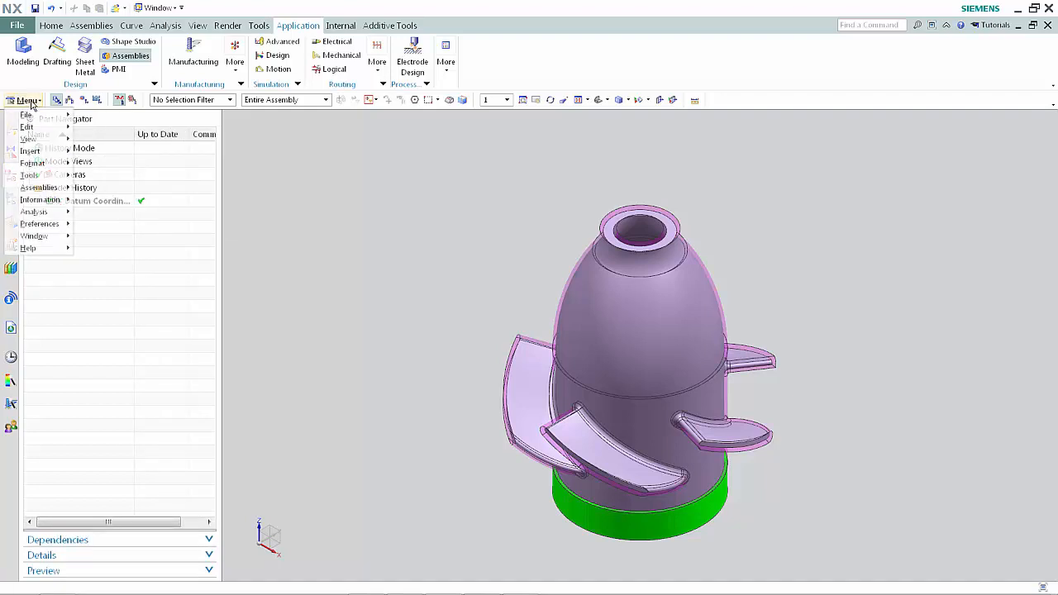
mouse_move(26, 152)
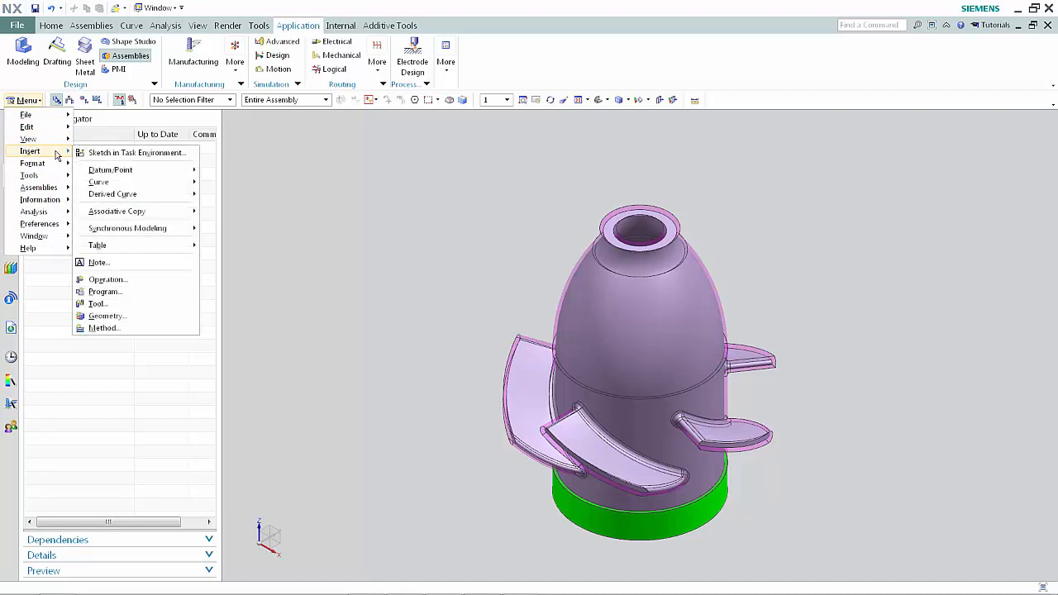
mouse_move(99, 213)
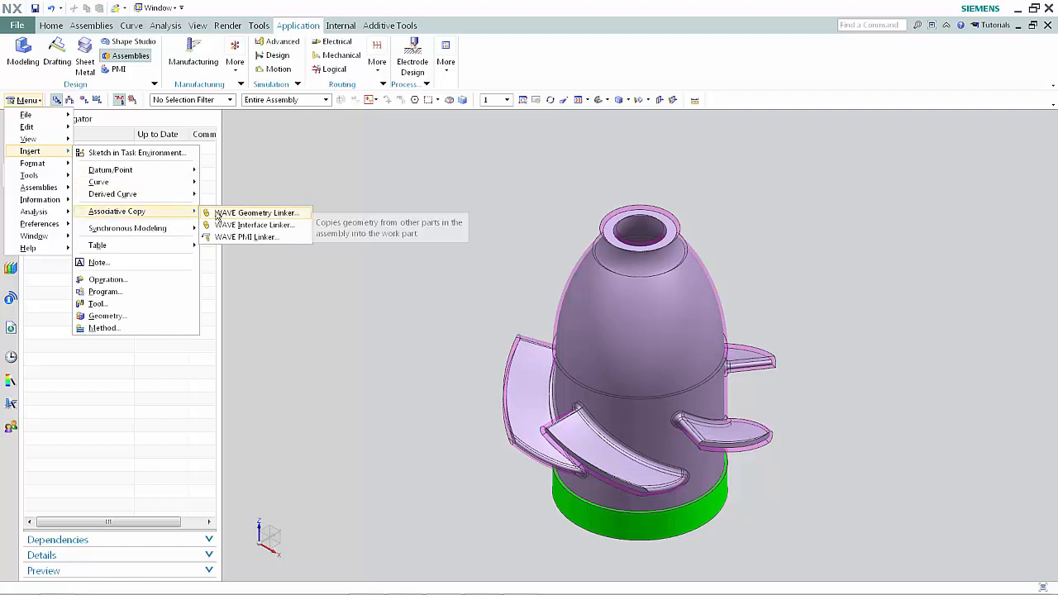
click(217, 214)
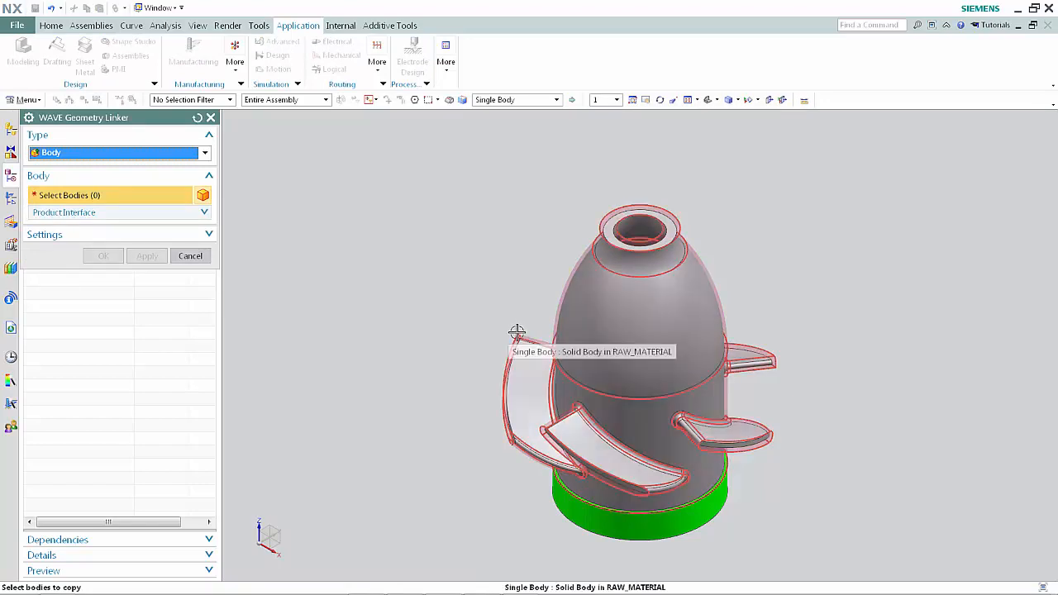
click(513, 329)
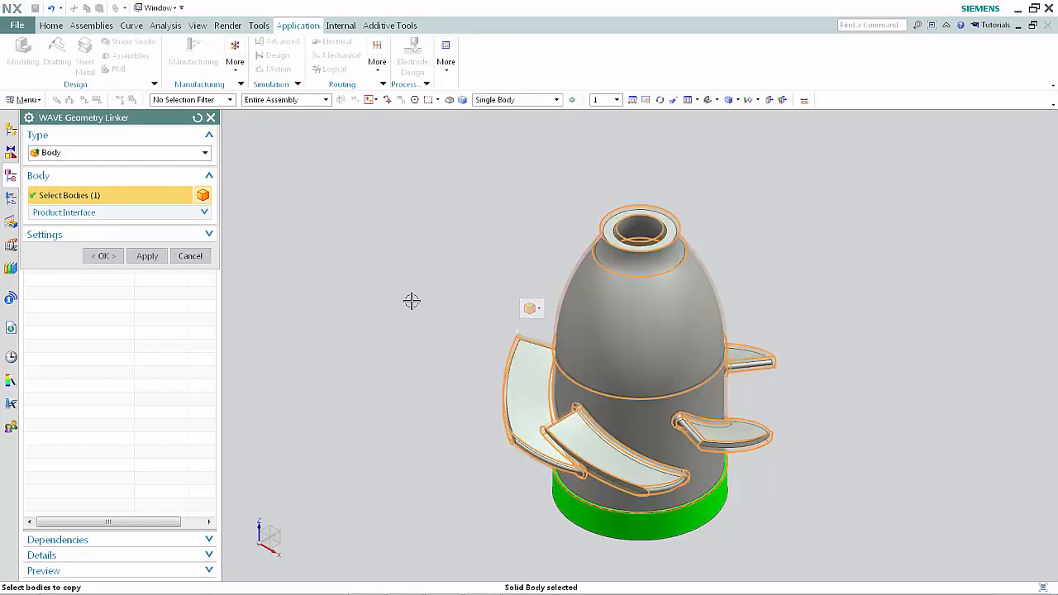
click(157, 257)
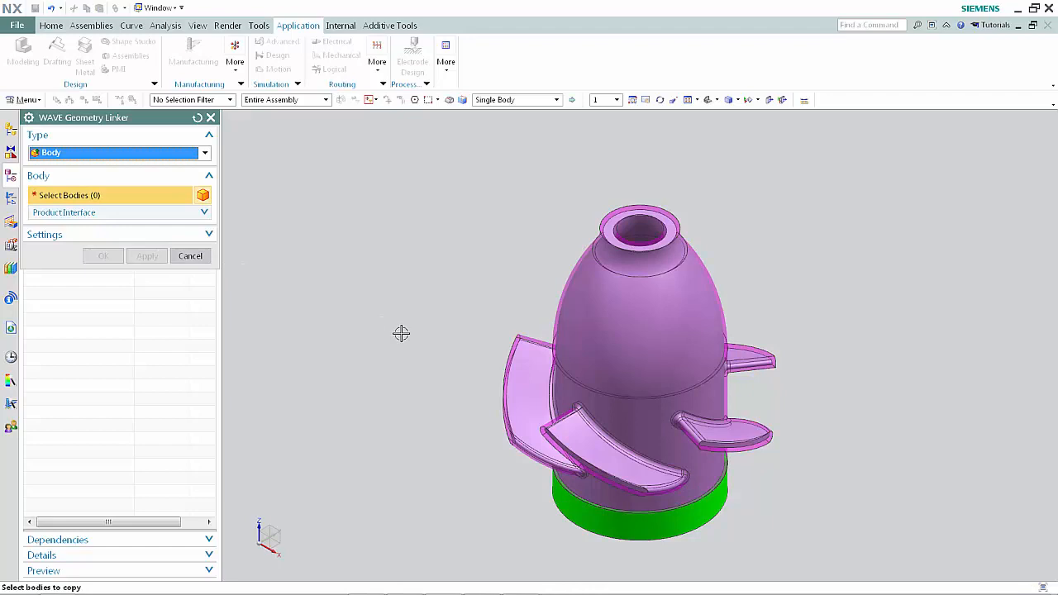
Step: Link the Finished_part body and the Initial_workpiece body into the setup part as two further linked bodies
click(518, 367)
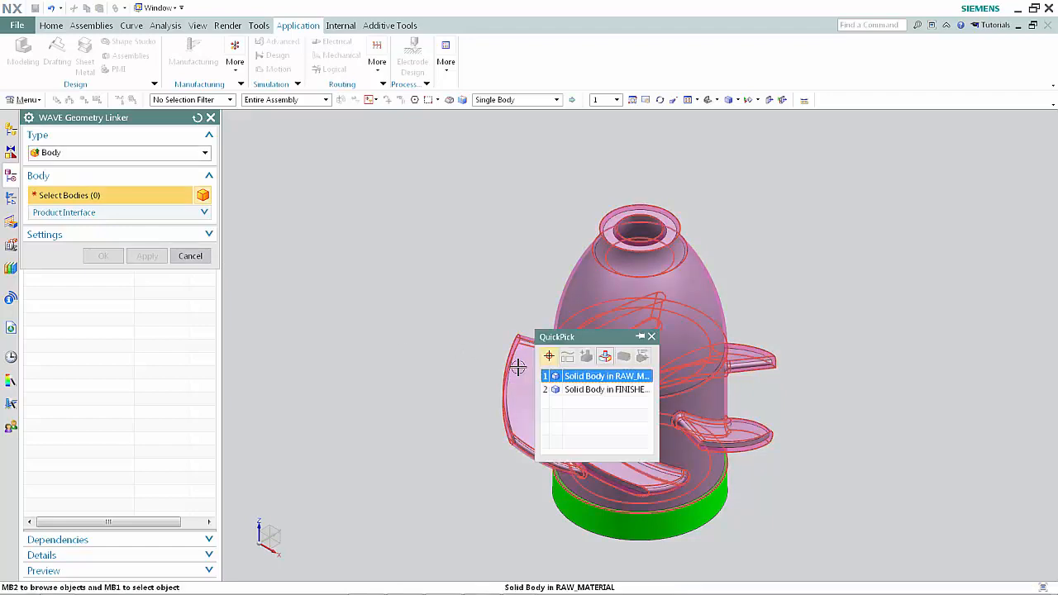
click(560, 389)
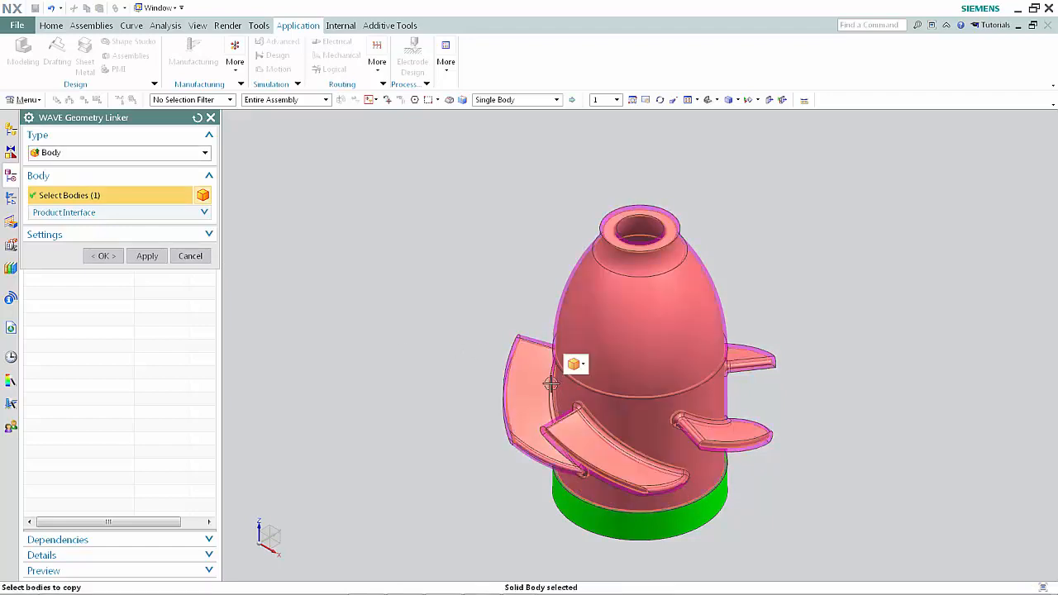
click(155, 258)
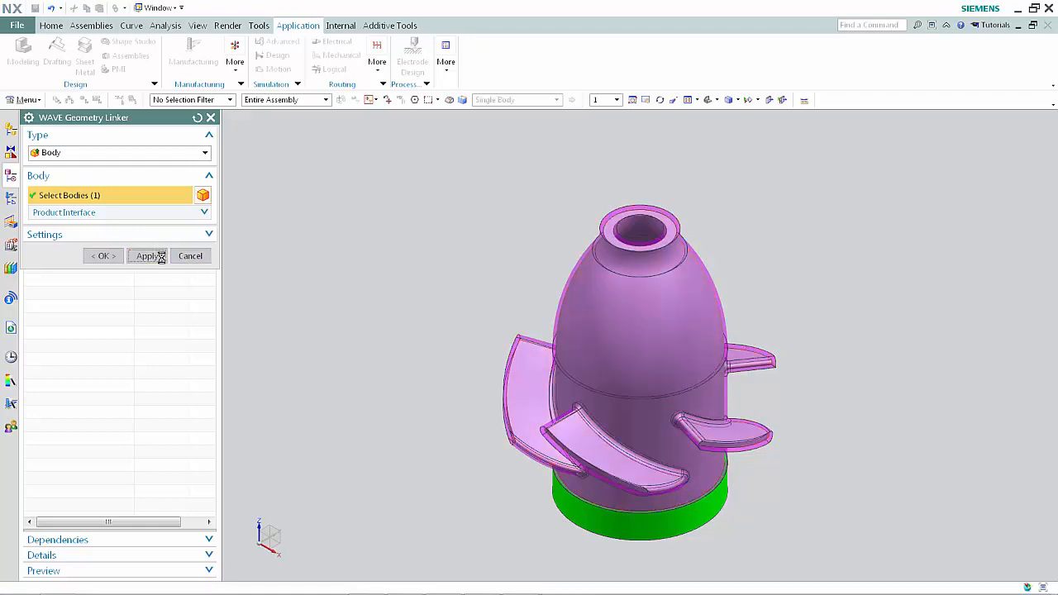
click(563, 500)
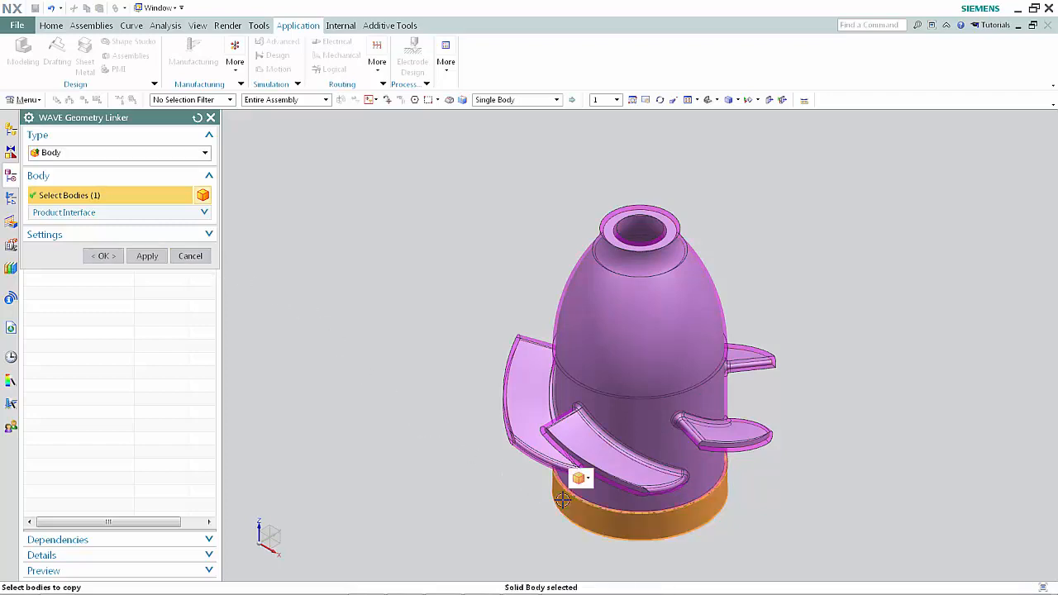
click(115, 259)
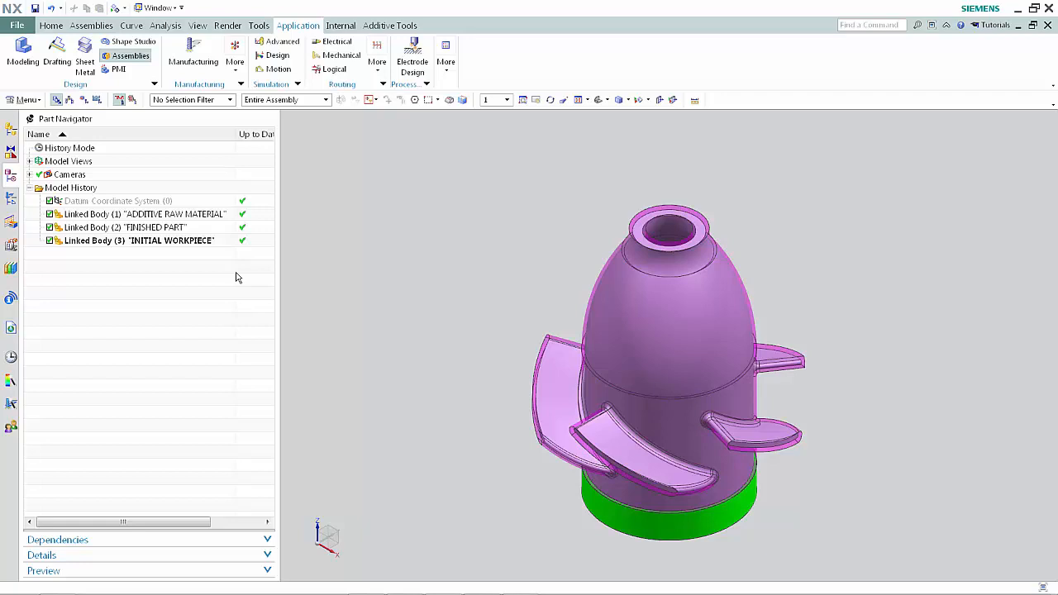
Step: Hide the original Initial_workpiece, Raw_material and Finished_part components in the assembly
click(11, 130)
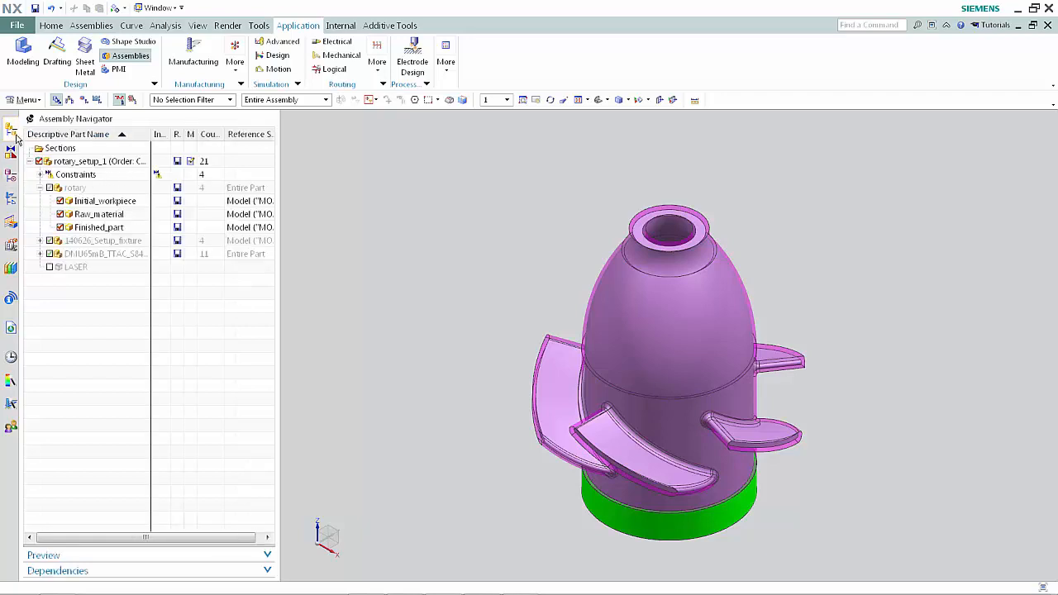
click(60, 201)
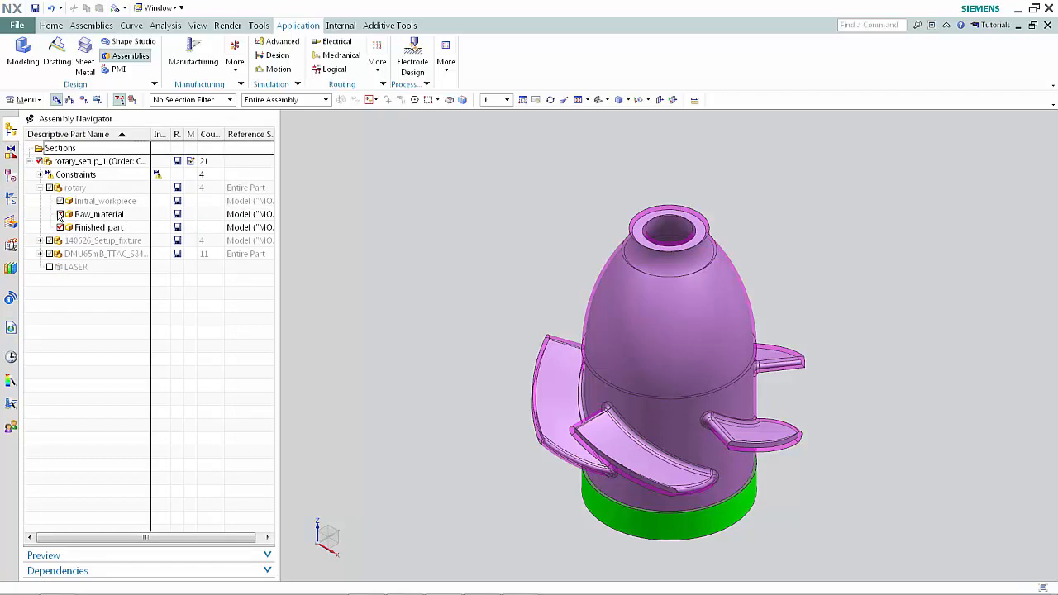
click(60, 214)
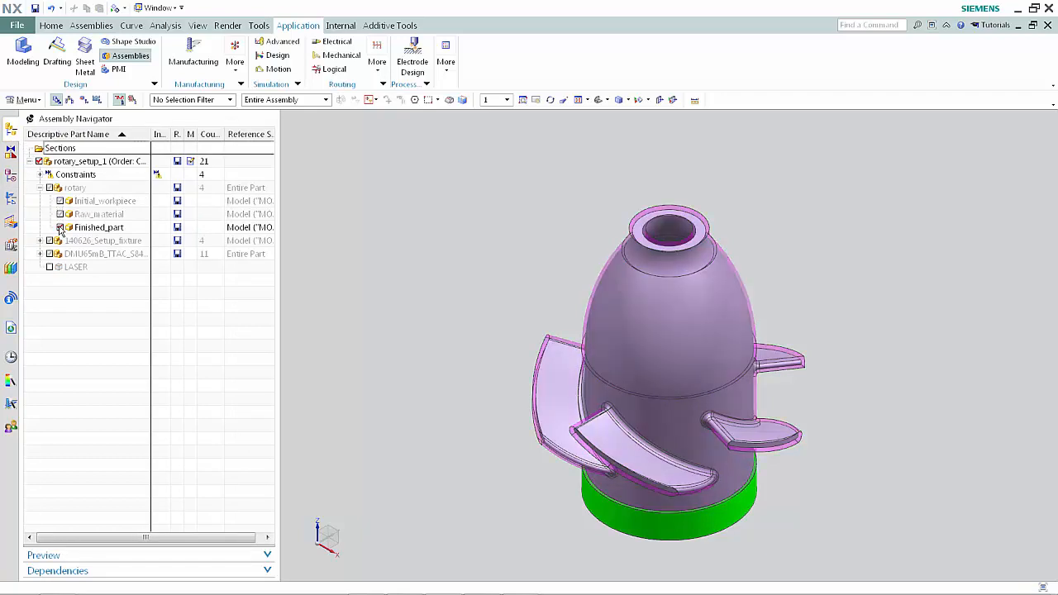
click(60, 228)
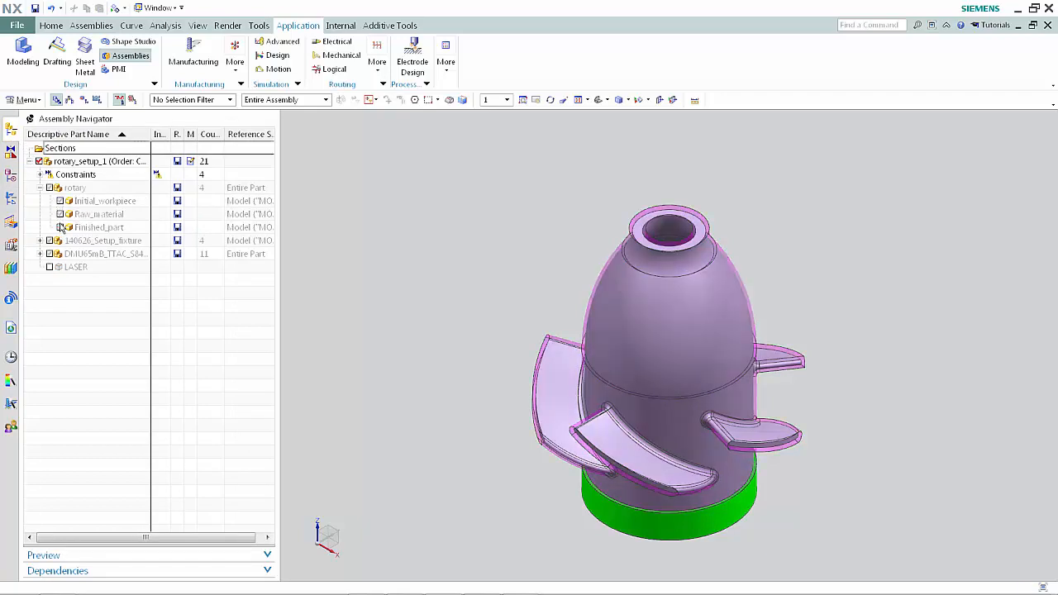
Step: Hide the FINISHED PART and INITIAL WORKPIECE linked bodies in the model history, leaving ADDITIVE RAW MATERIAL displayed
click(12, 176)
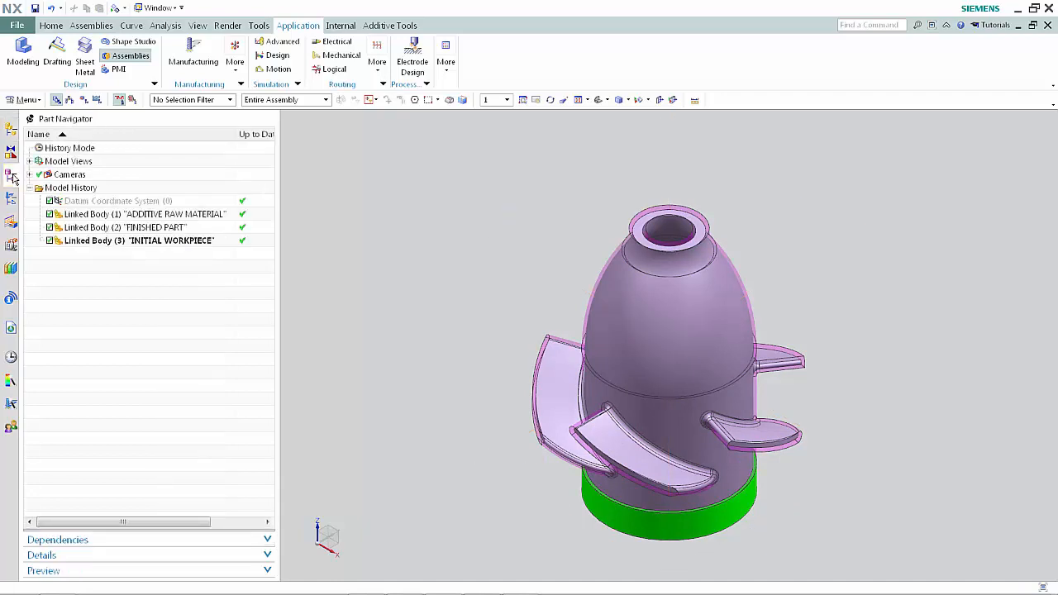
right_click(129, 231)
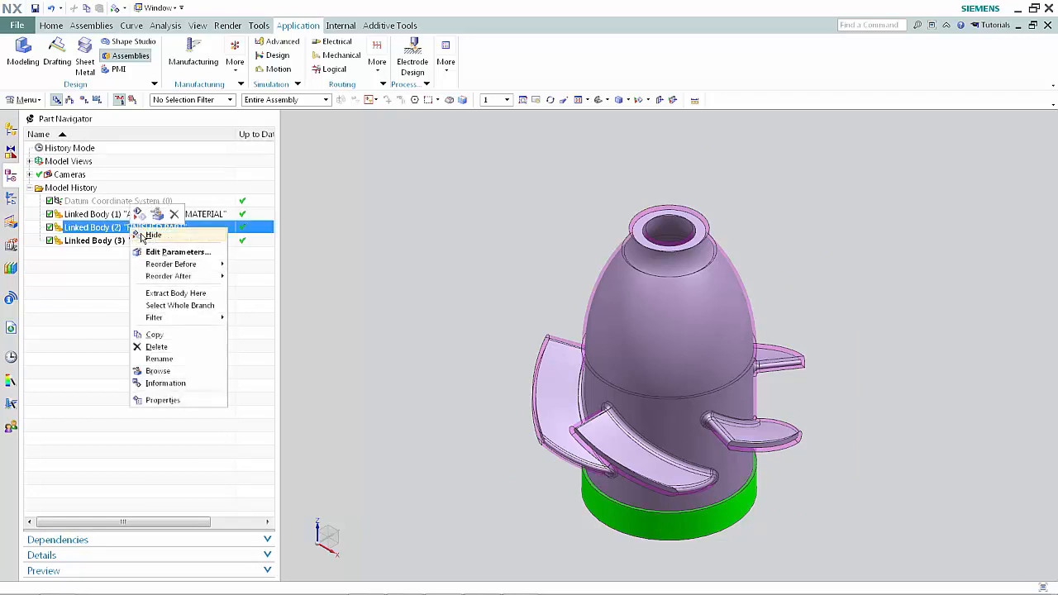
click(142, 237)
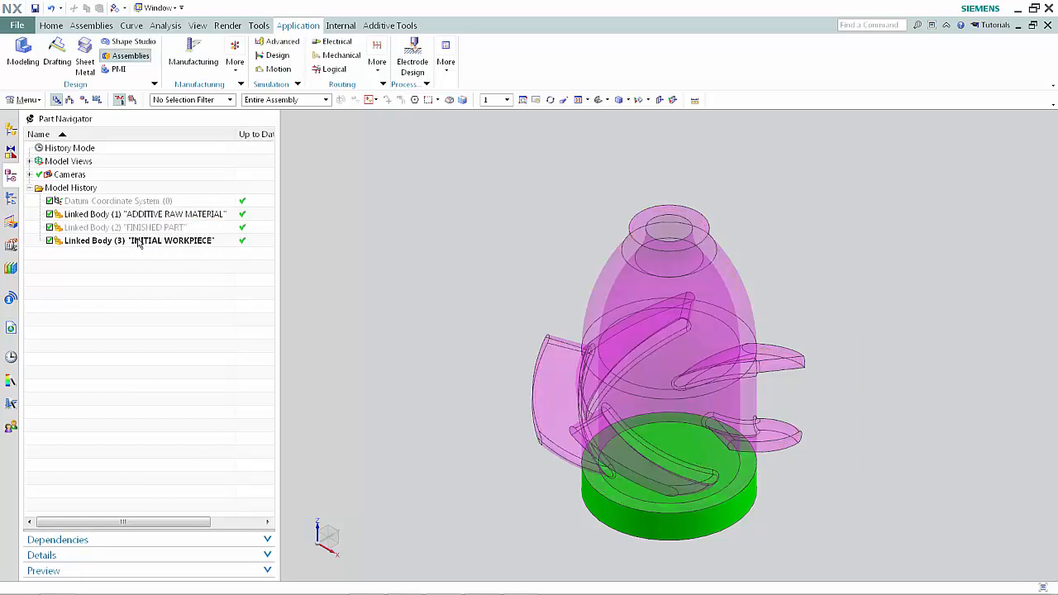
right_click(138, 242)
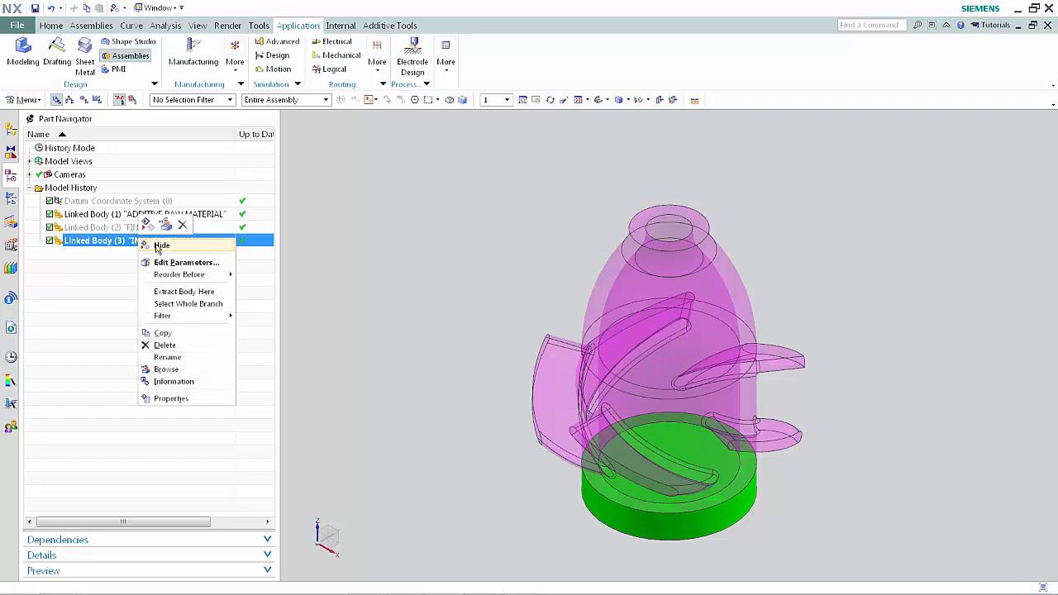
click(161, 247)
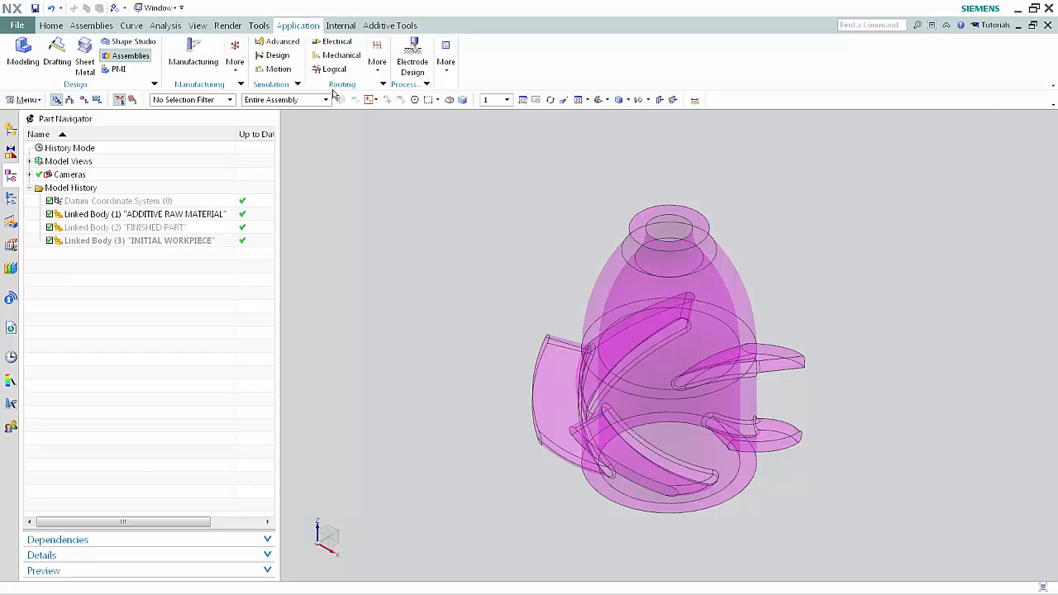
Step: Start Decompose on the additive raw material body, using its ring-shaped base face as the start face
click(381, 29)
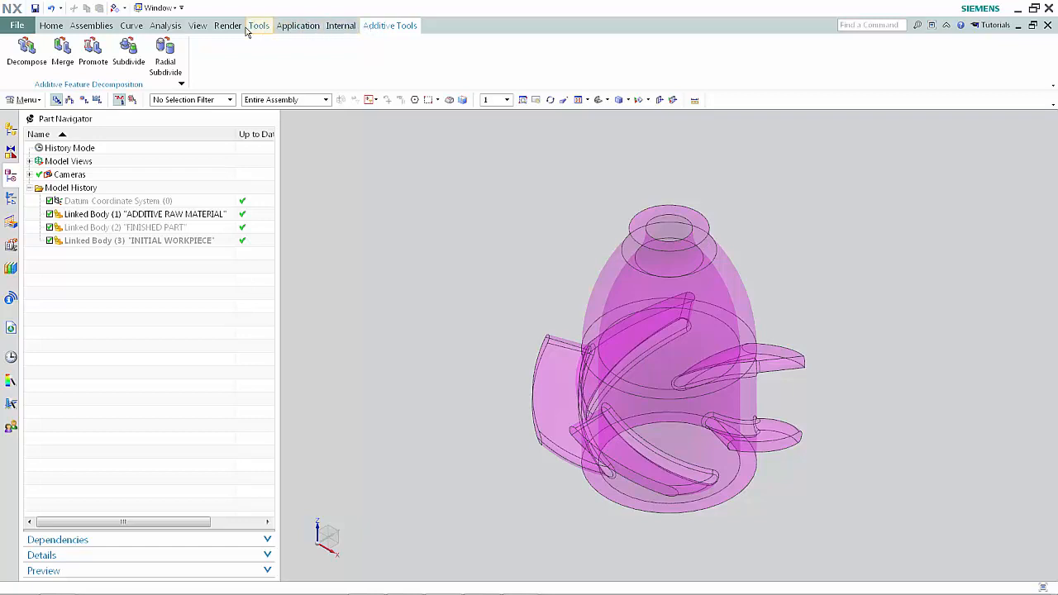
click(24, 52)
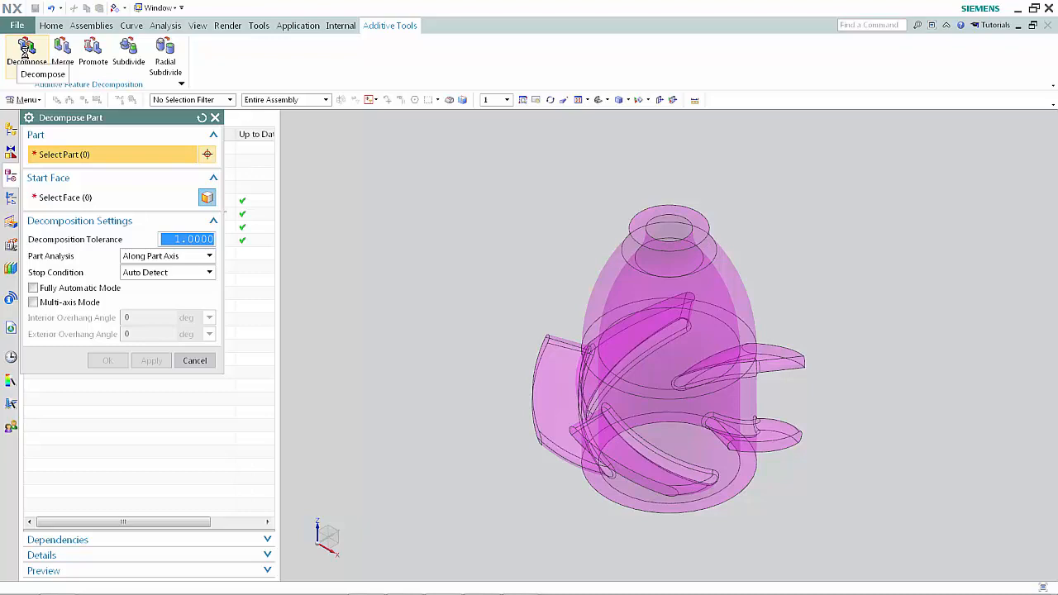
click(542, 354)
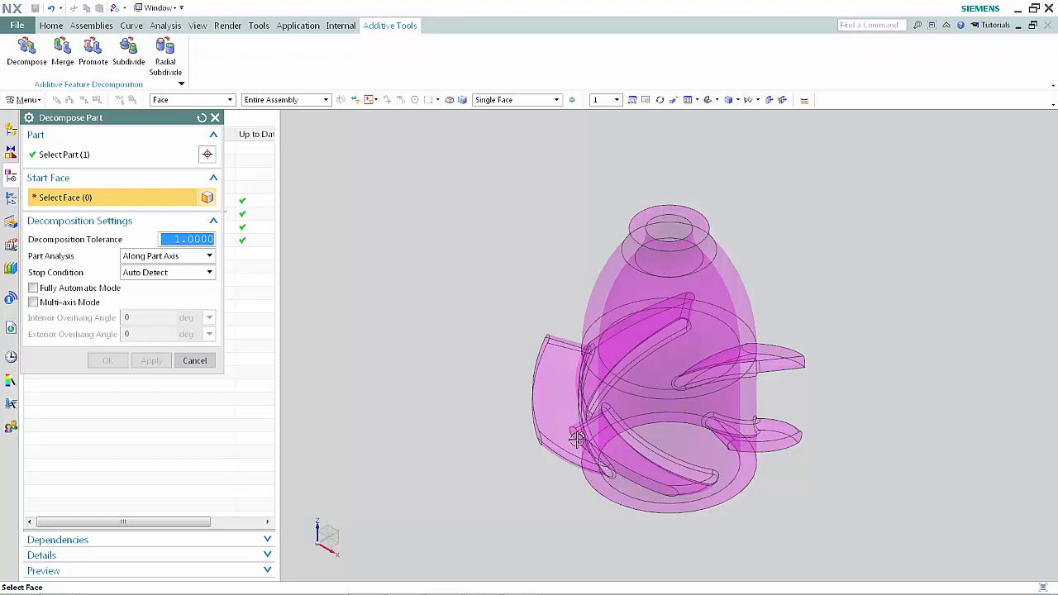
click(600, 481)
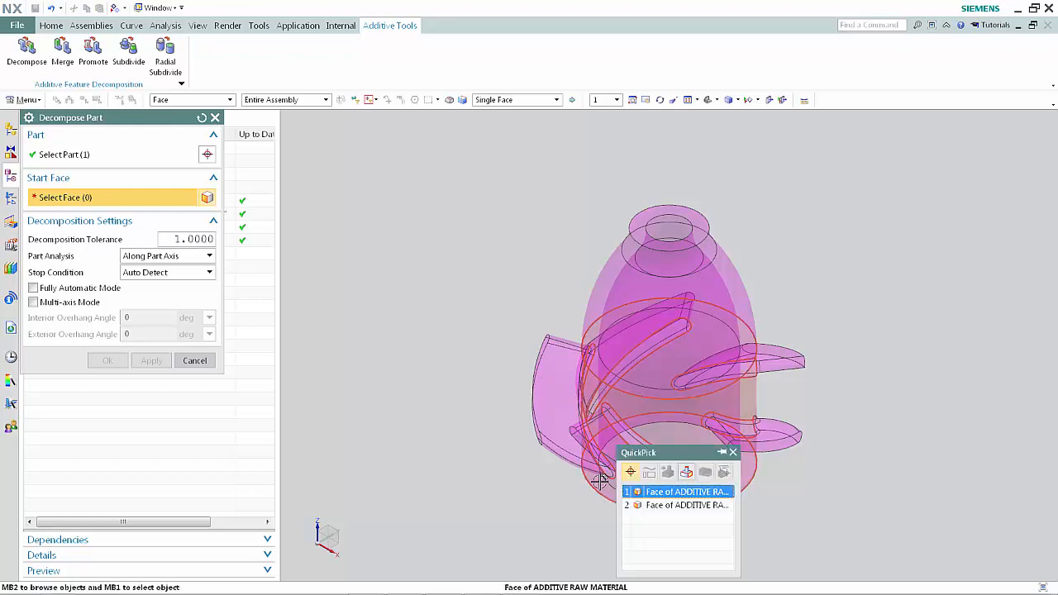
click(637, 504)
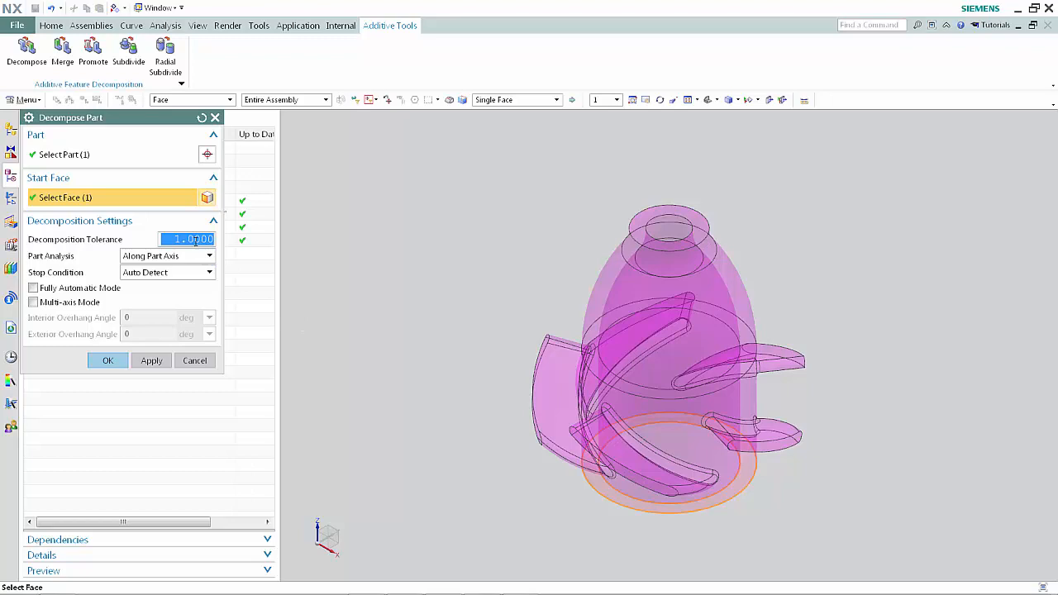
Step: Decompose the body with a tolerance of 10, stopping at a plane through the circular edge between cylinder and dome
text(10)
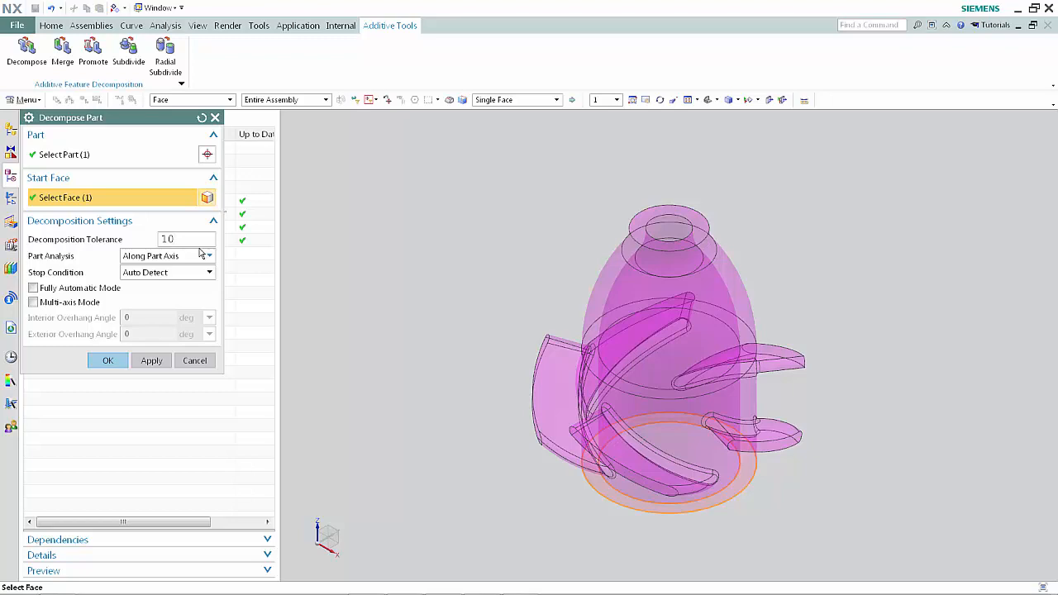
click(210, 273)
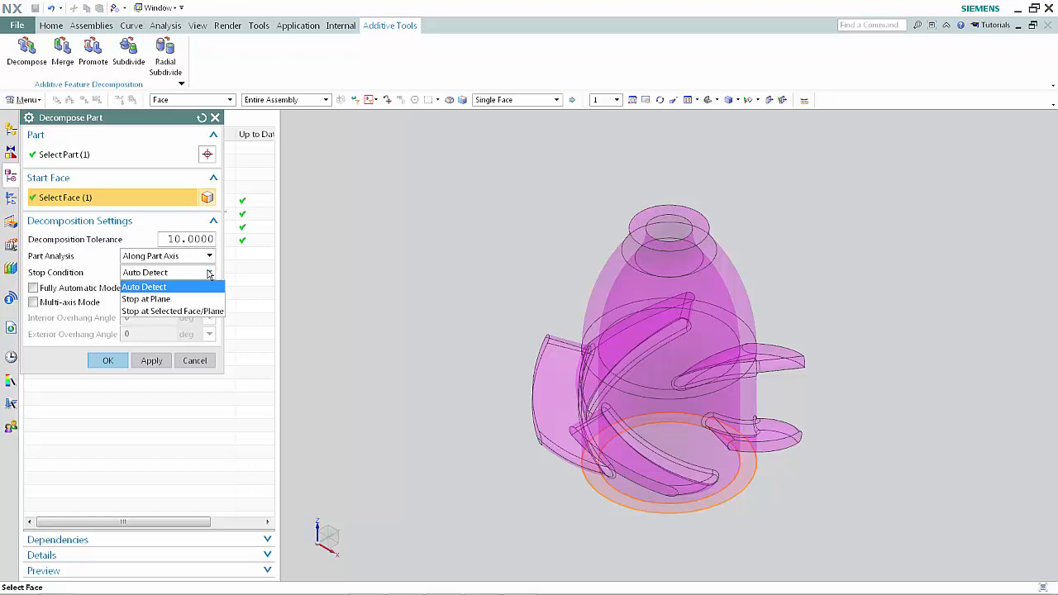
click(200, 299)
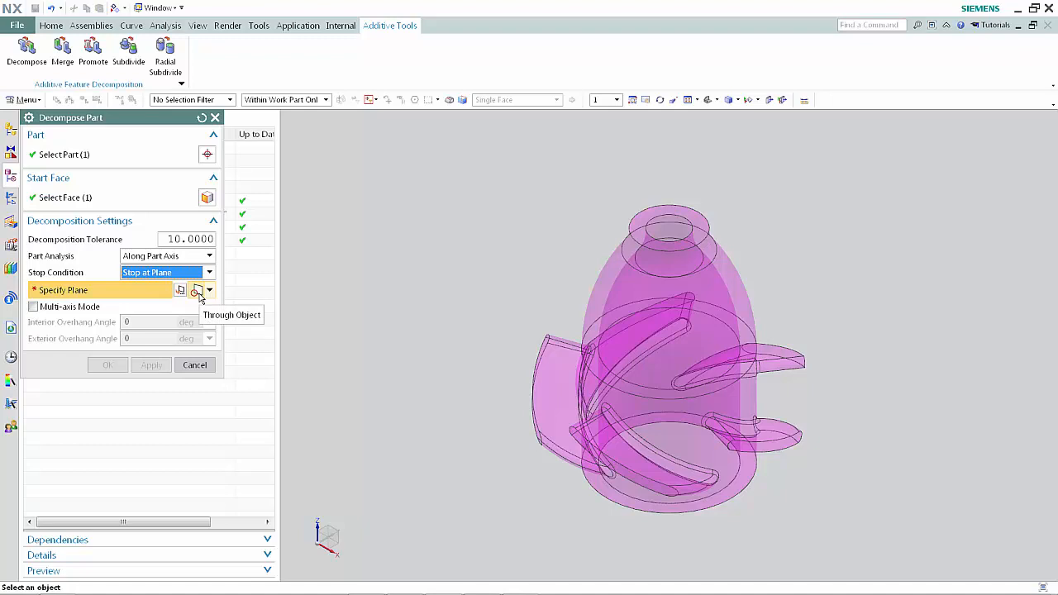
click(197, 295)
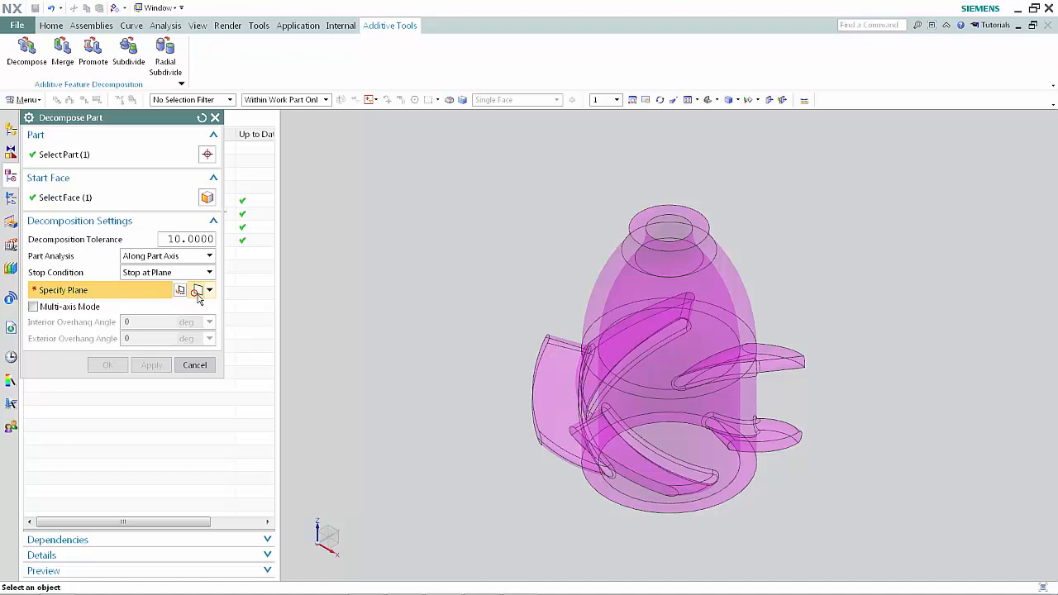
click(592, 375)
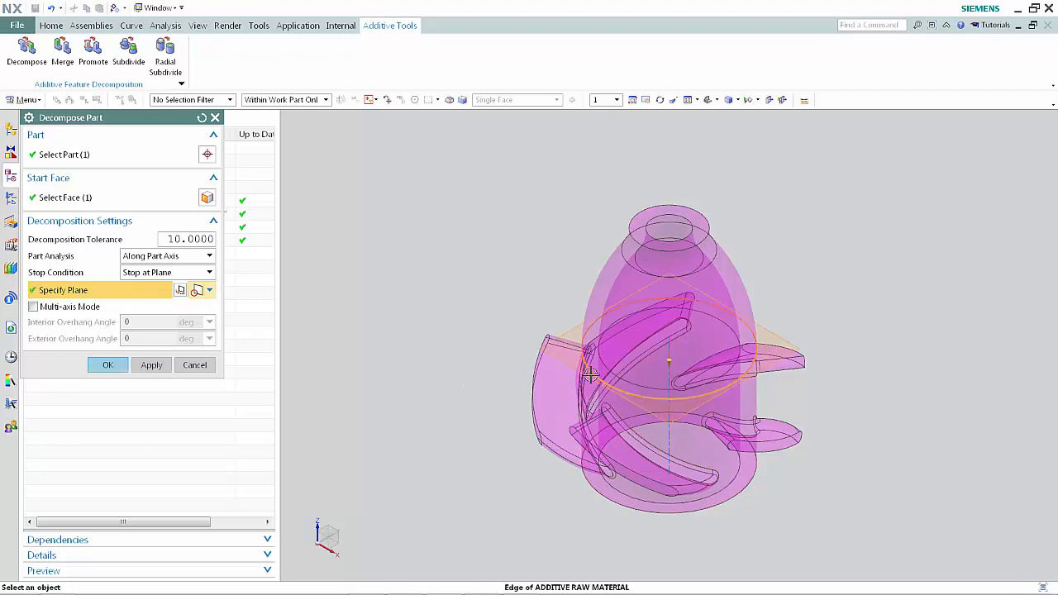
click(115, 367)
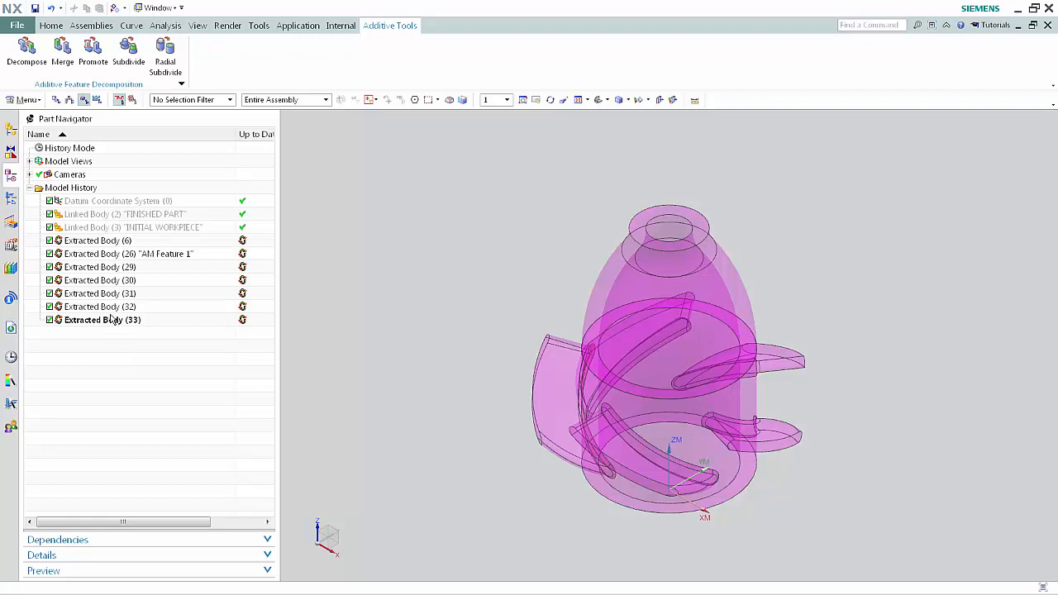
Step: Show the INITIAL WORKPIECE linked body and assign it as the initial workpiece of HYBRID_GEOMETRY
right_click(142, 229)
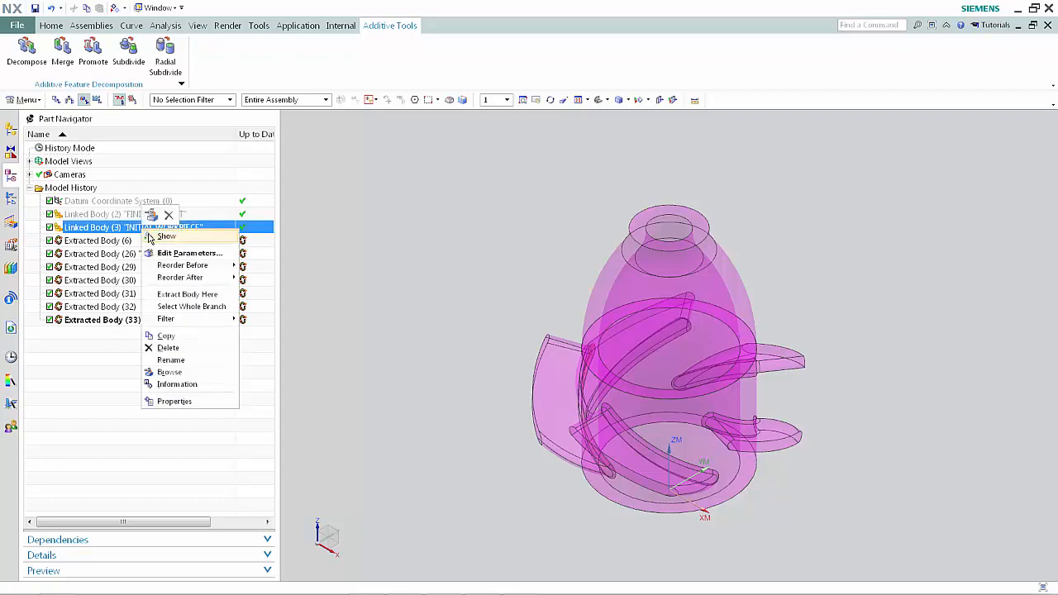
click(147, 237)
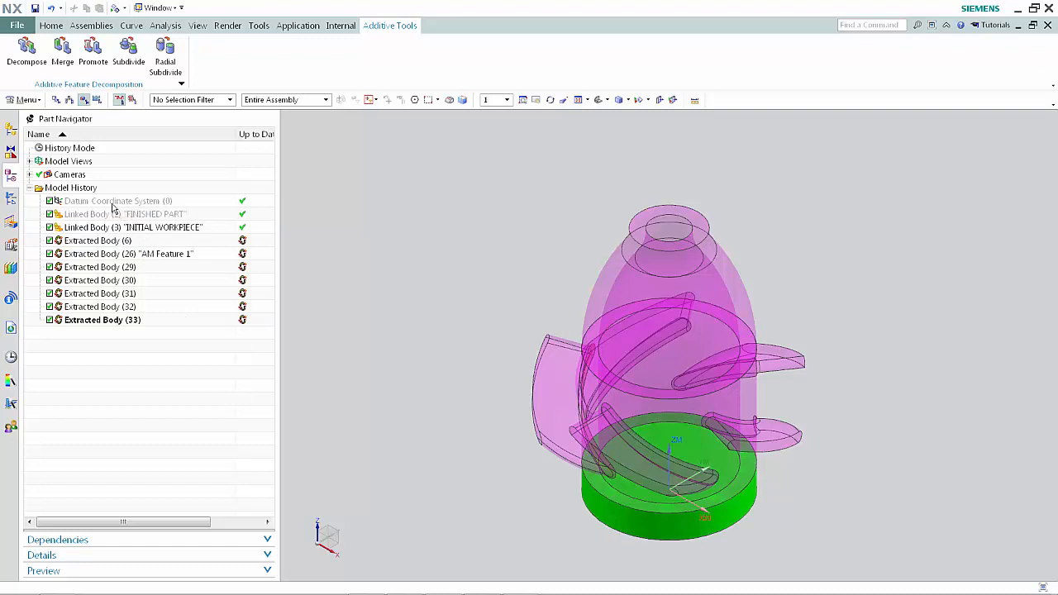
click(11, 199)
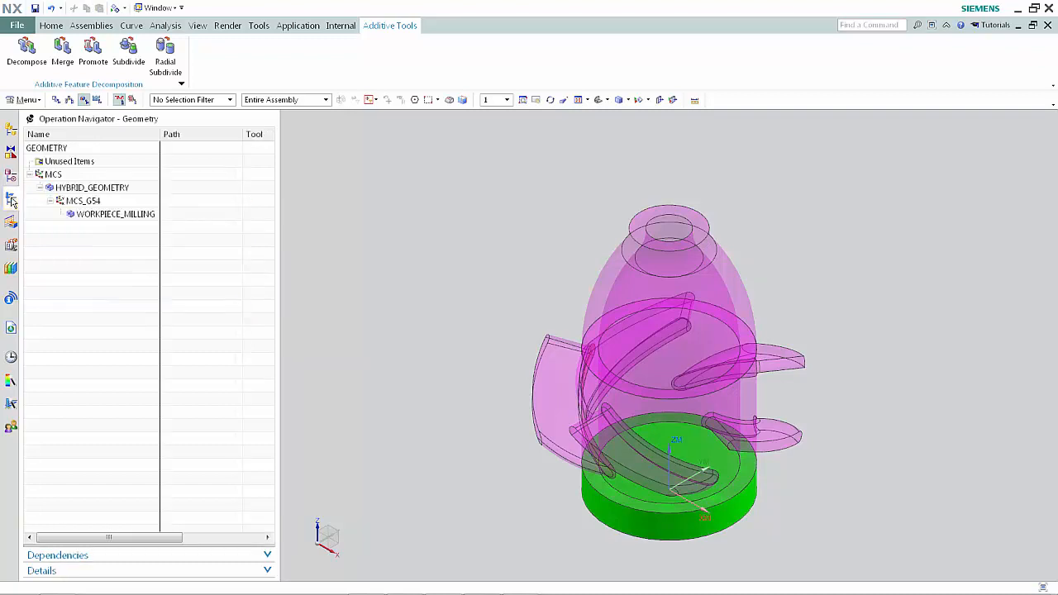
click(52, 189)
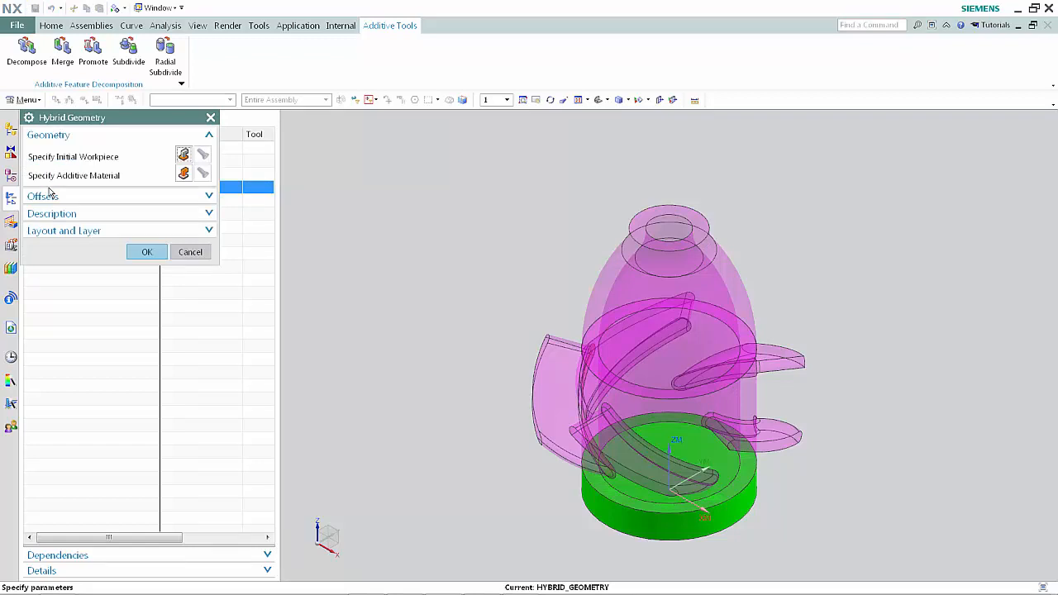
click(185, 156)
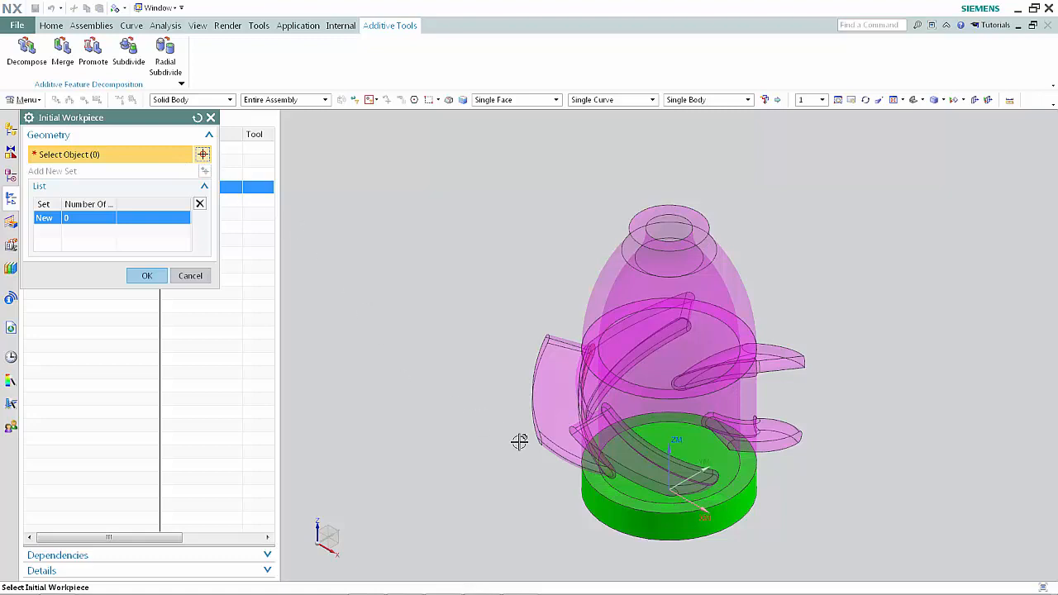
click(599, 499)
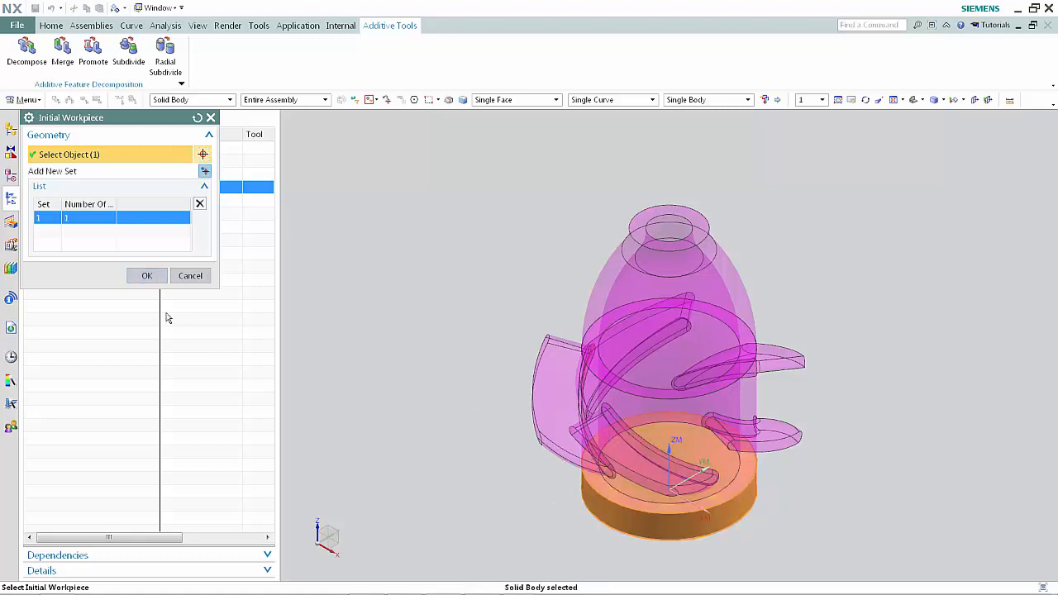
click(147, 276)
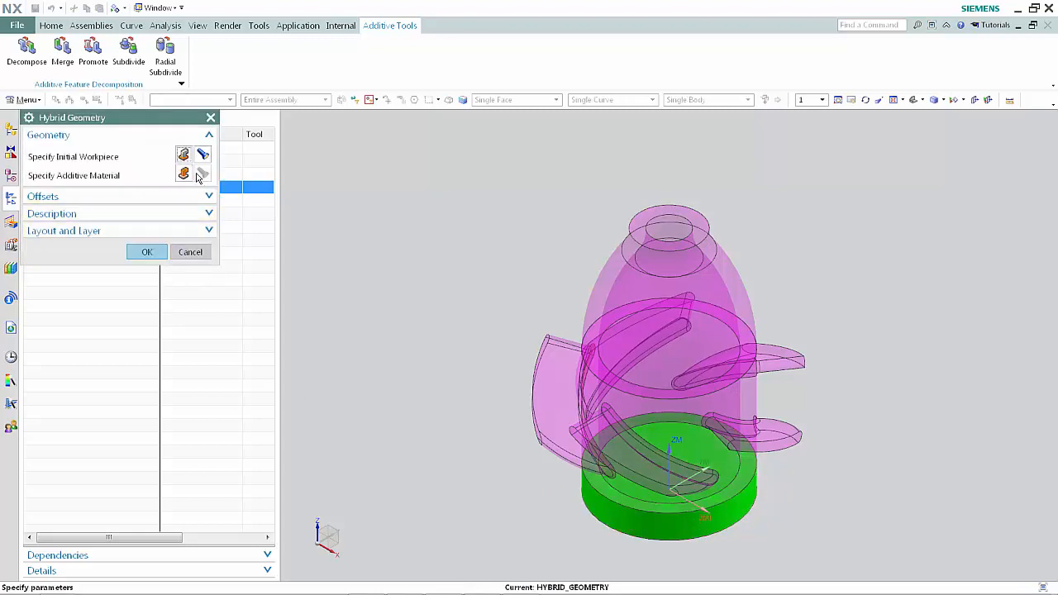
Step: Select the five blade solid bodies as additive material for HYBRID_GEOMETRY
click(184, 174)
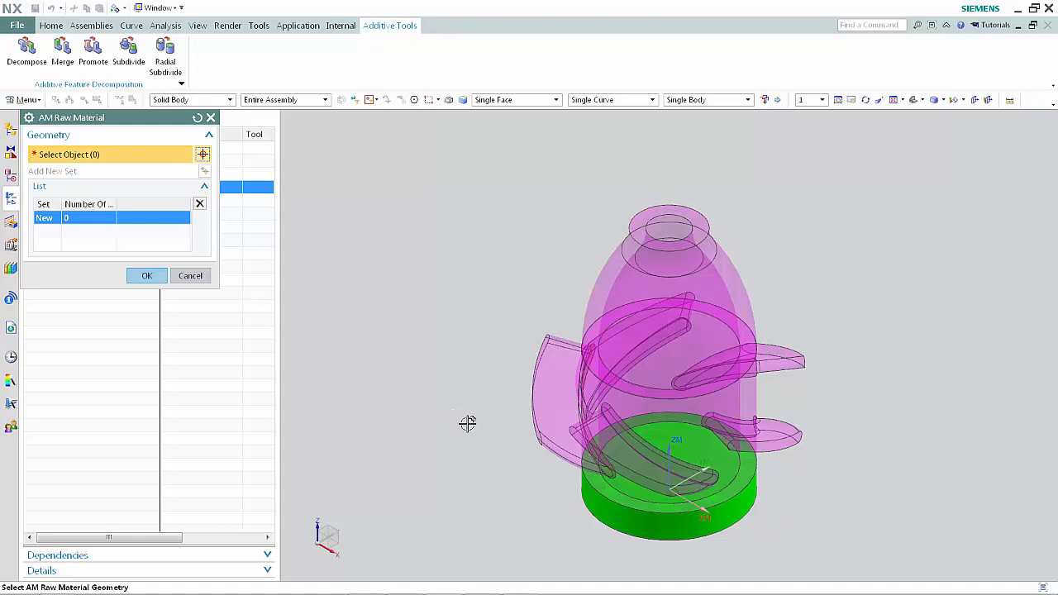
click(535, 429)
click(613, 464)
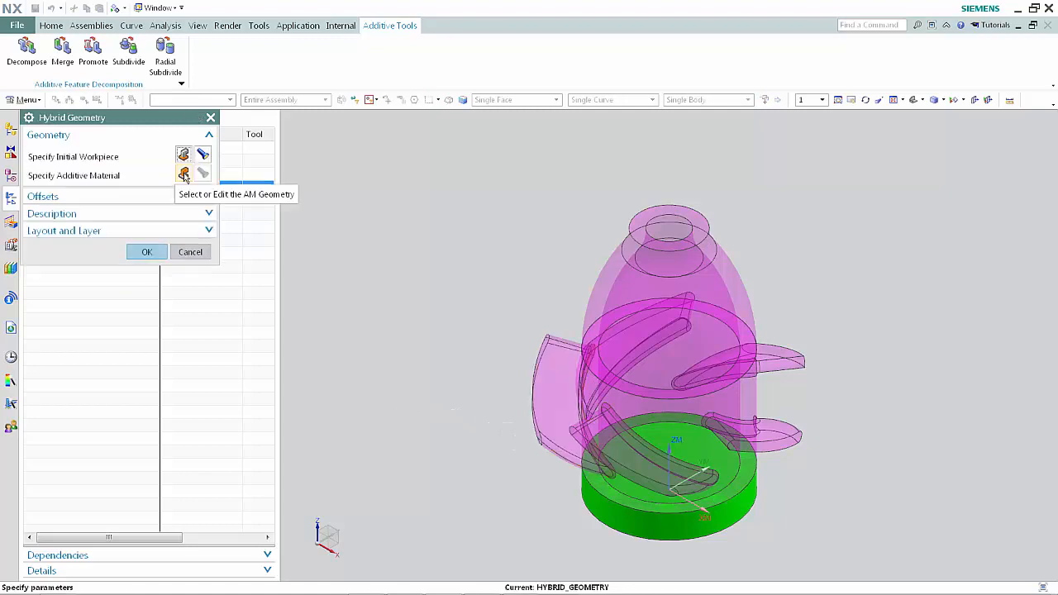
click(768, 443)
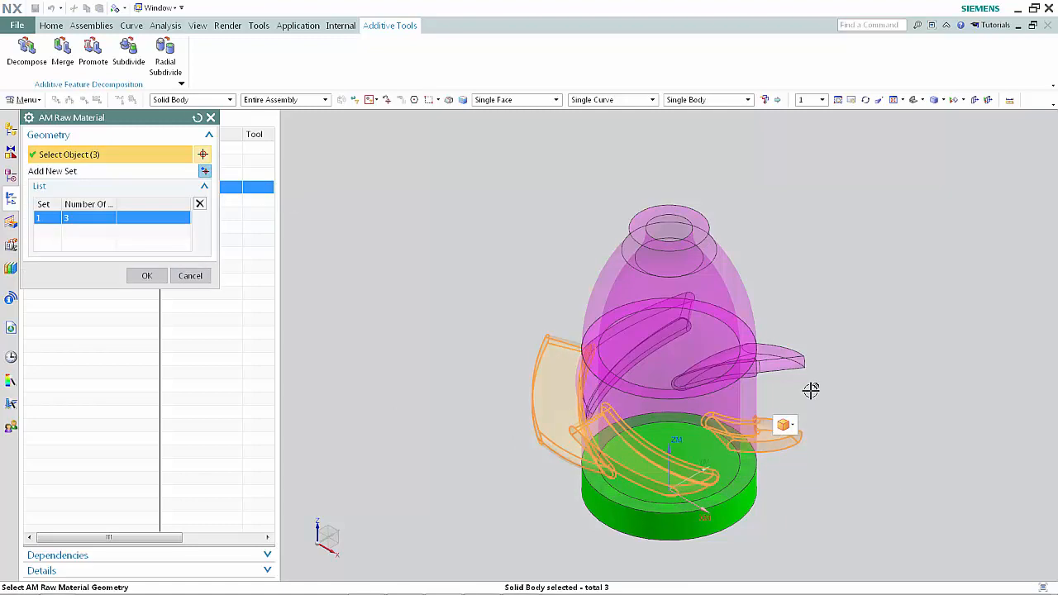
click(800, 367)
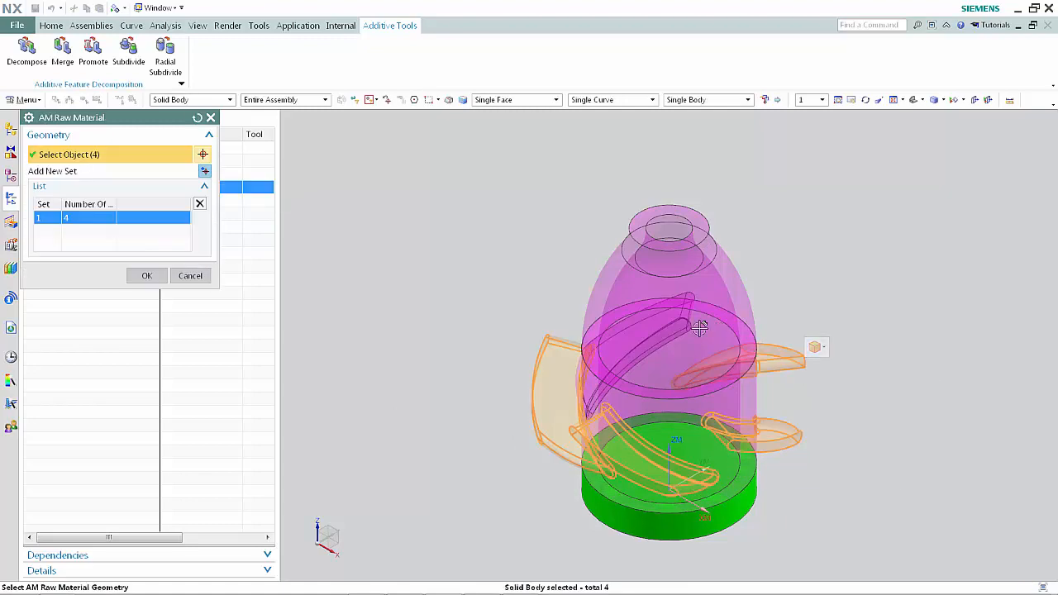
click(183, 173)
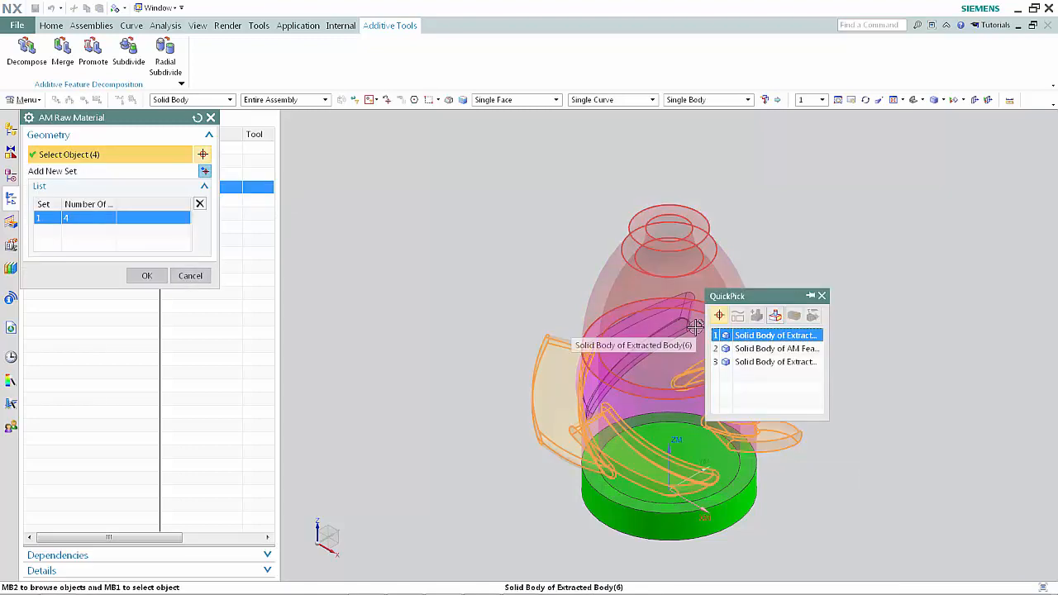
click(739, 362)
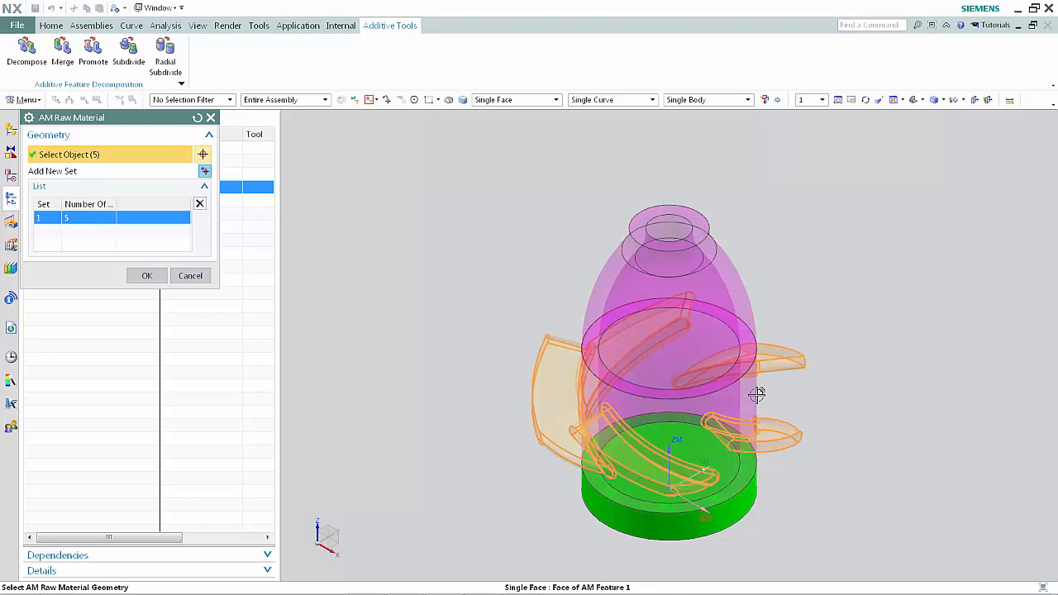
Step: Add the outer faces of the cylinder and the dome to the additive material and accept the hybrid geometry
click(746, 291)
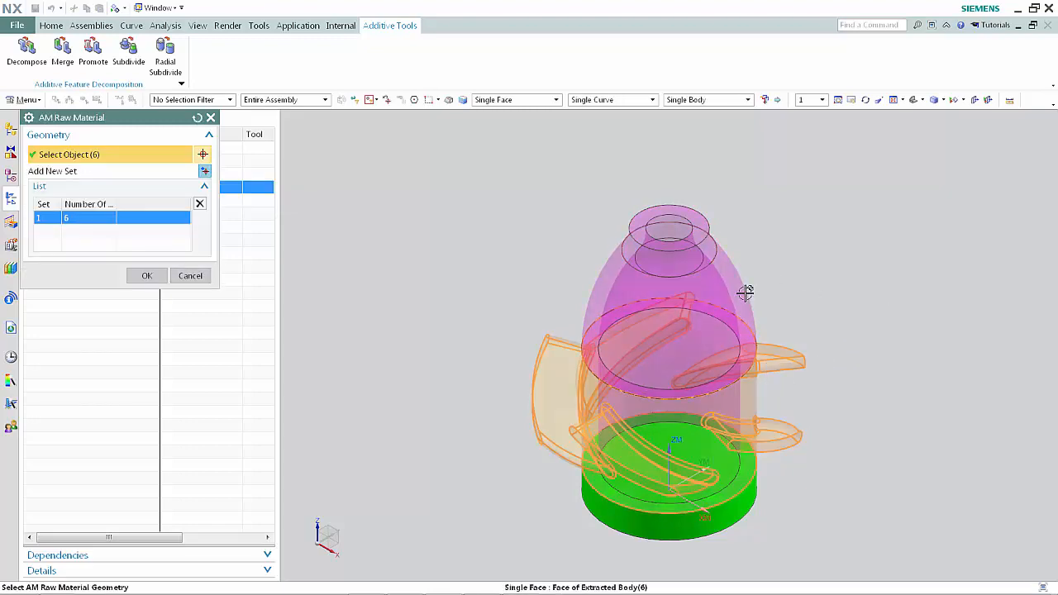
click(746, 291)
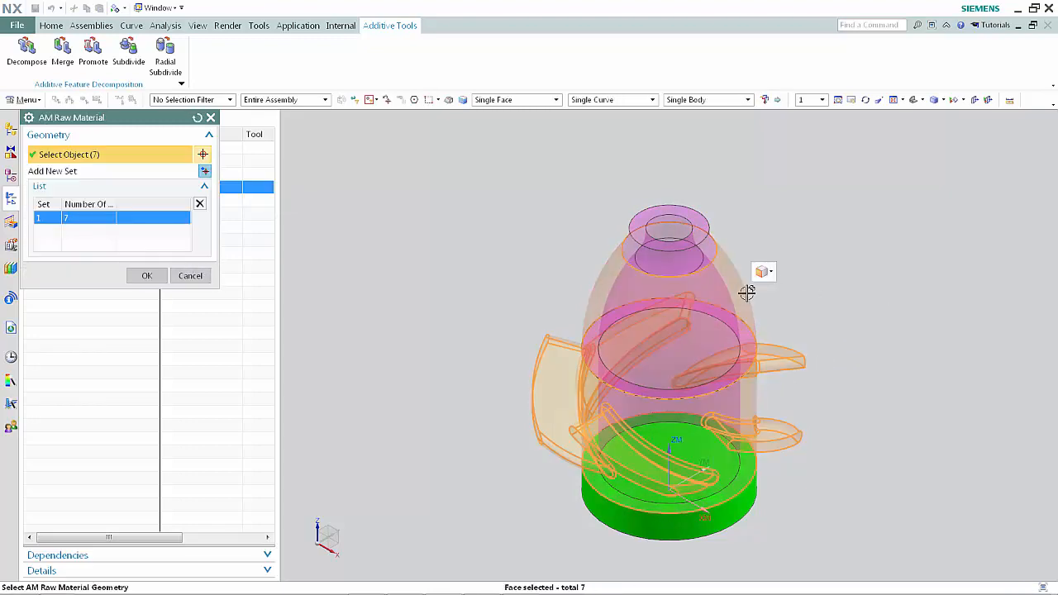
click(149, 278)
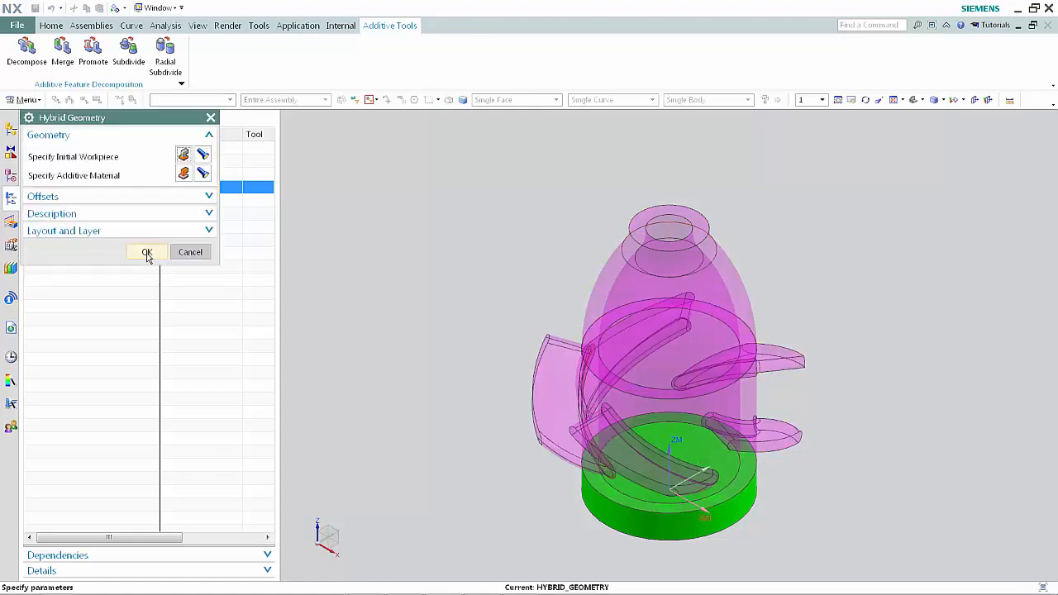
click(148, 254)
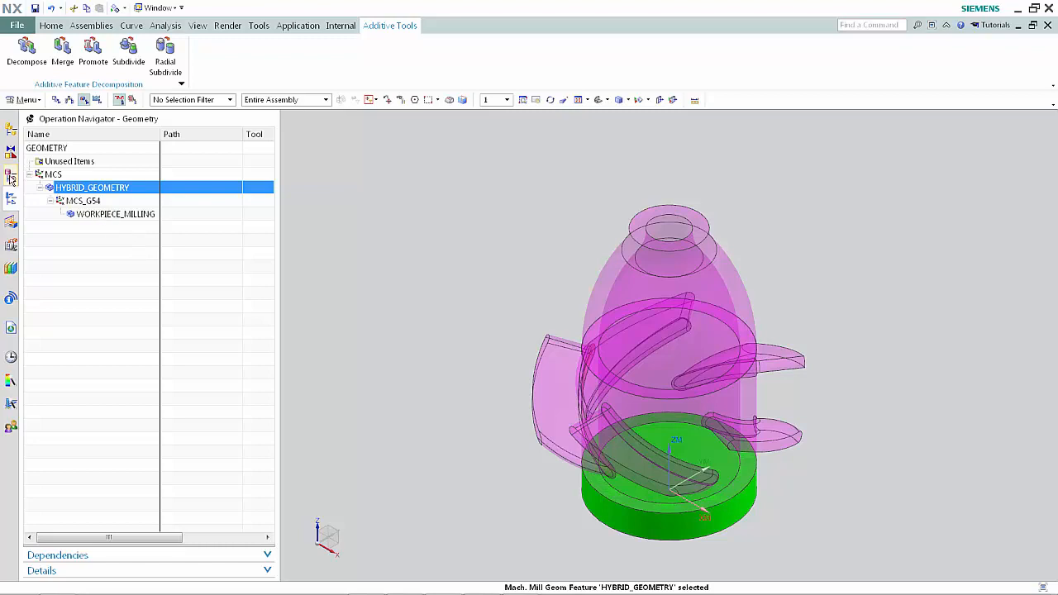
Step: Show the FINISHED PART linked body in the model history
click(11, 177)
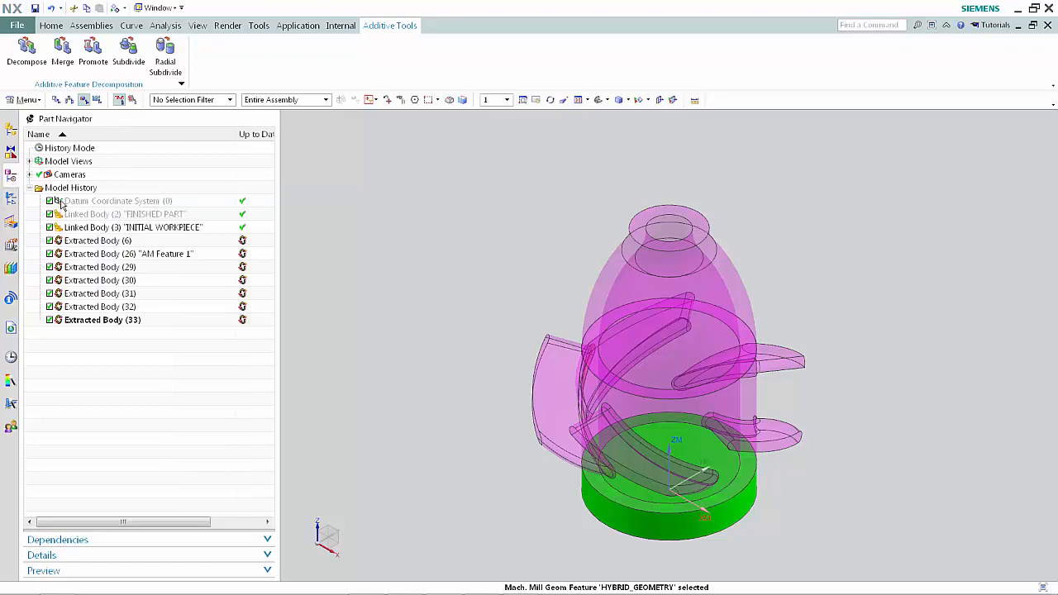
right_click(127, 217)
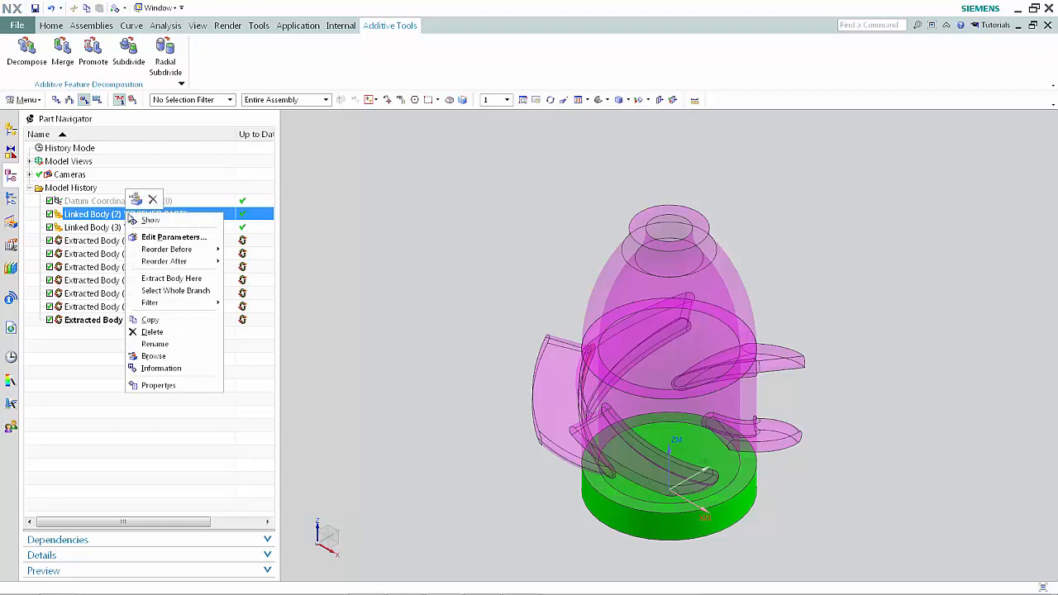
click(137, 219)
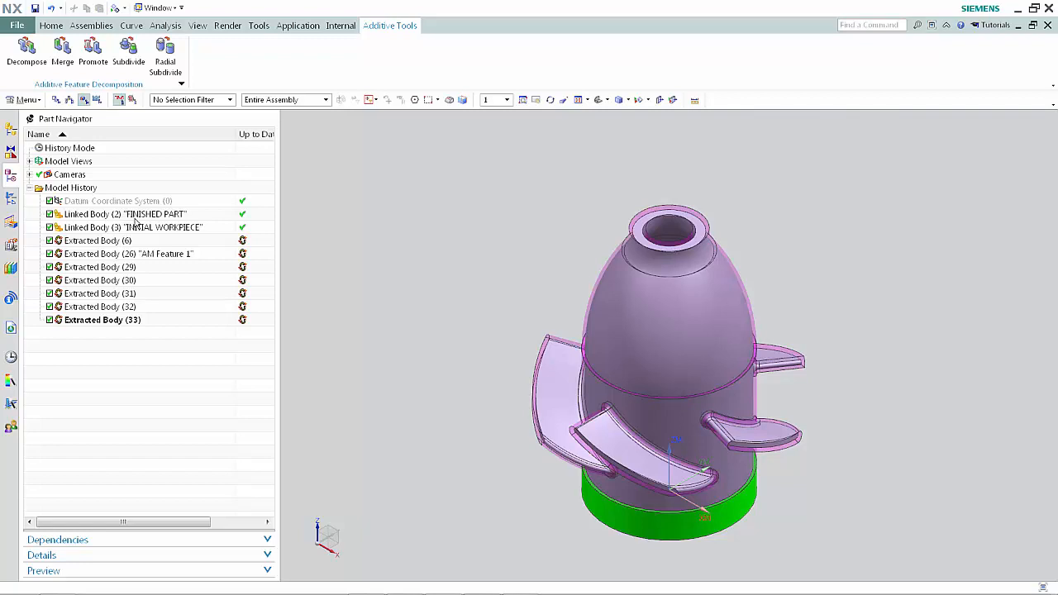
Step: Edit WORKPIECE_MILLING and assign the FINISHED PART solid body as its part geometry
click(11, 199)
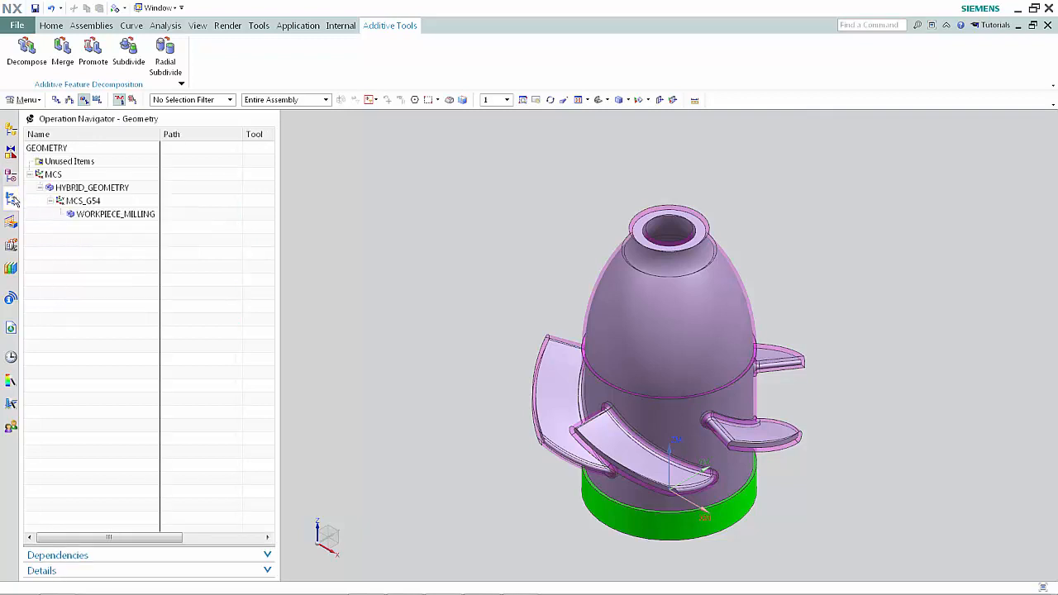
double_click(91, 216)
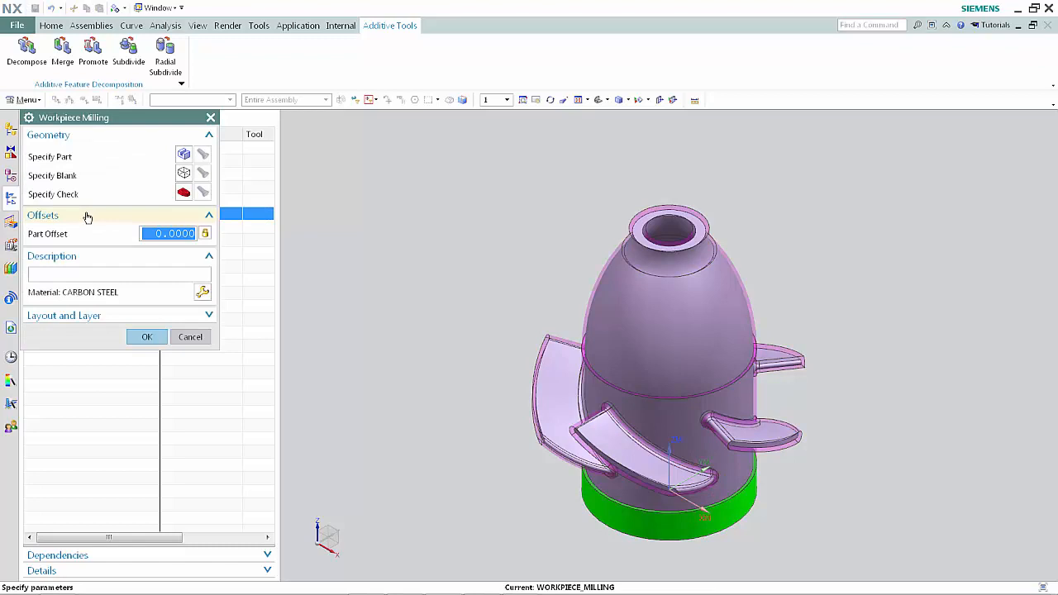
click(183, 155)
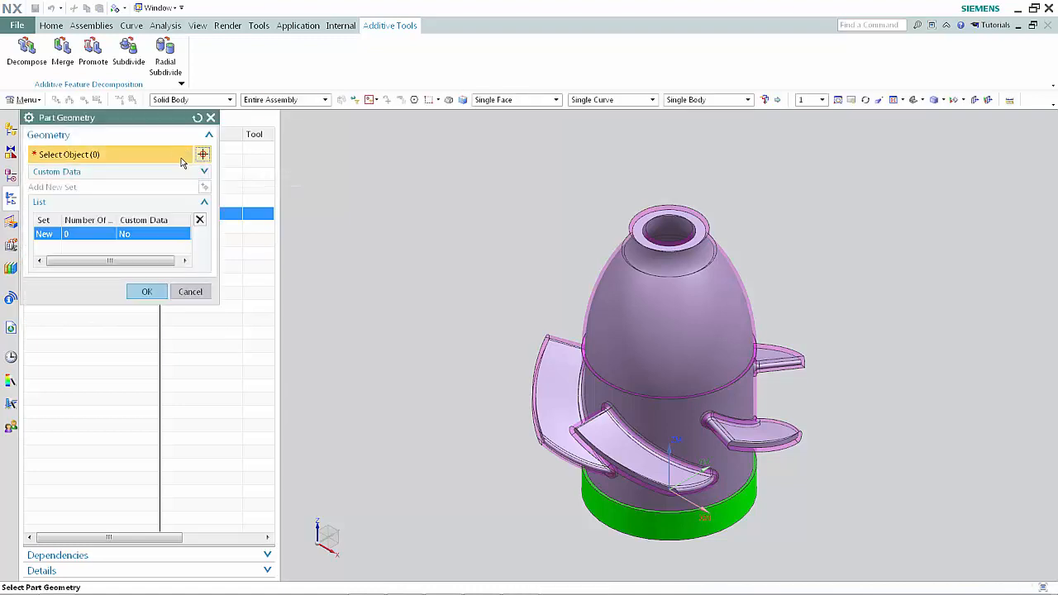
click(606, 300)
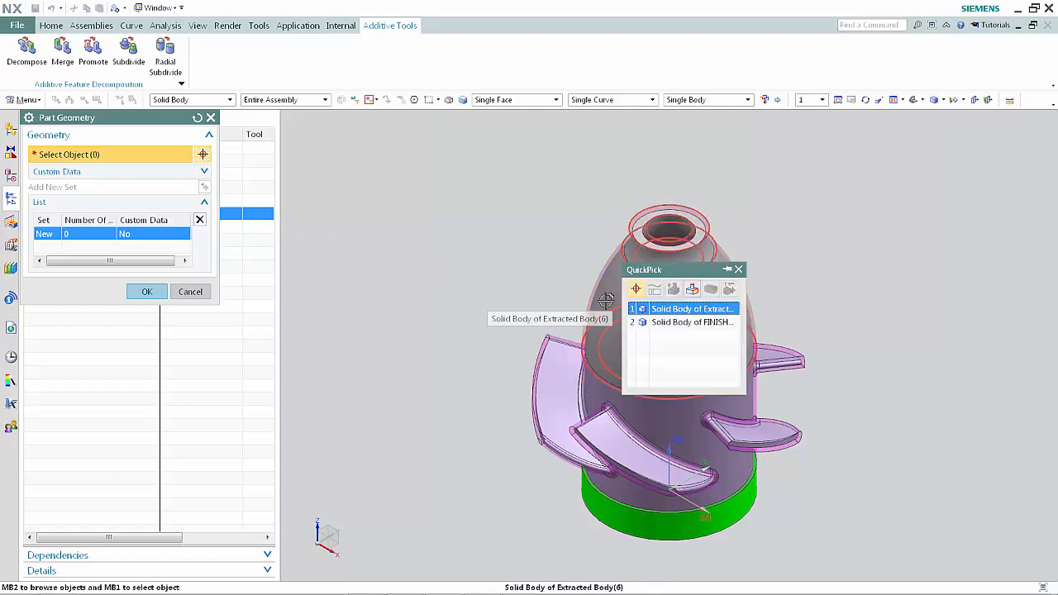
click(643, 322)
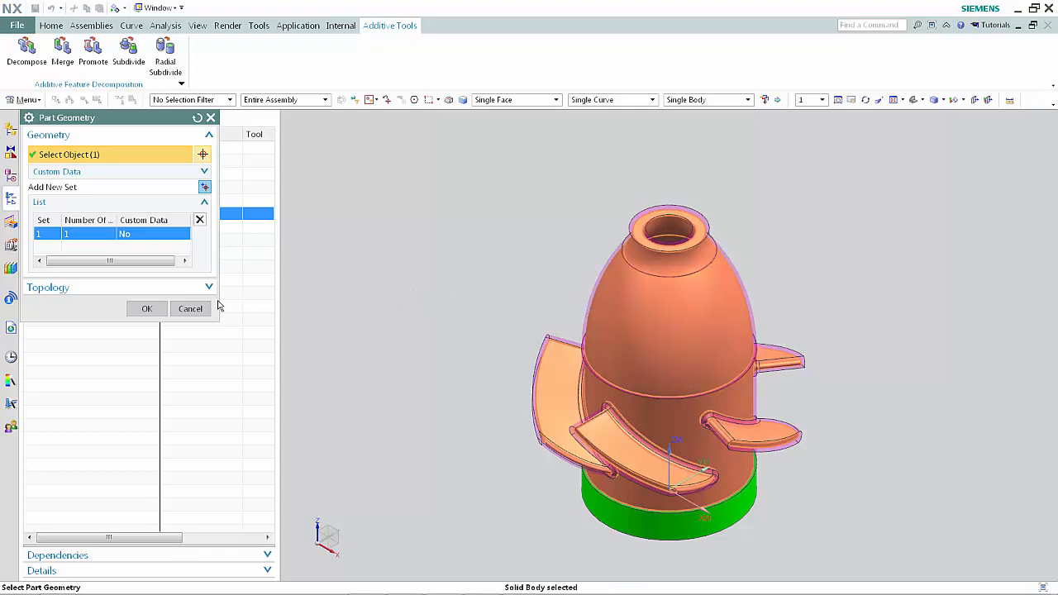
click(148, 310)
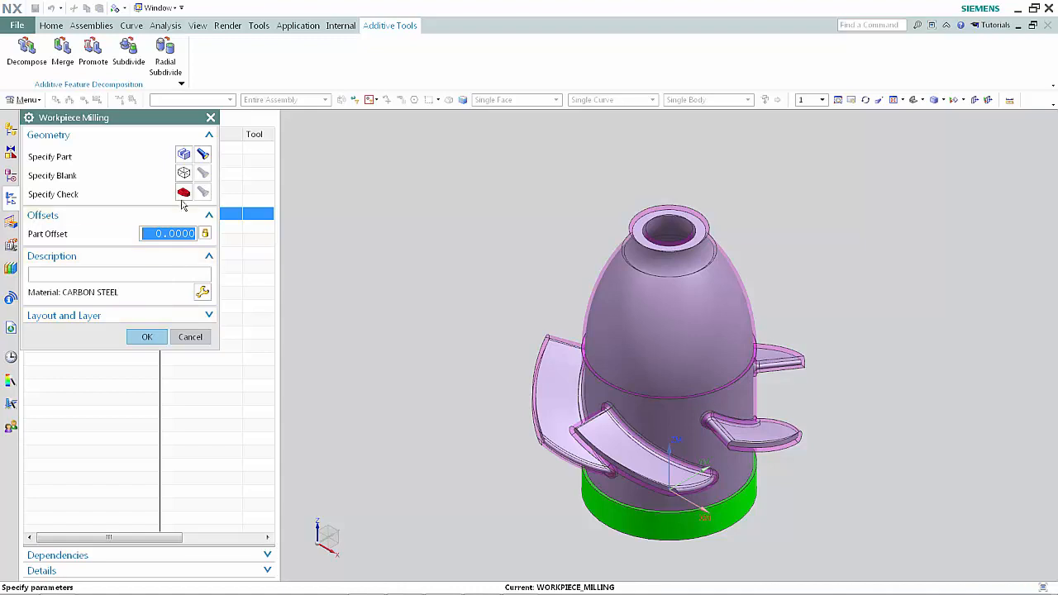
Step: Select the five blade solid bodies as blank geometry for WORKPIECE_MILLING
click(184, 175)
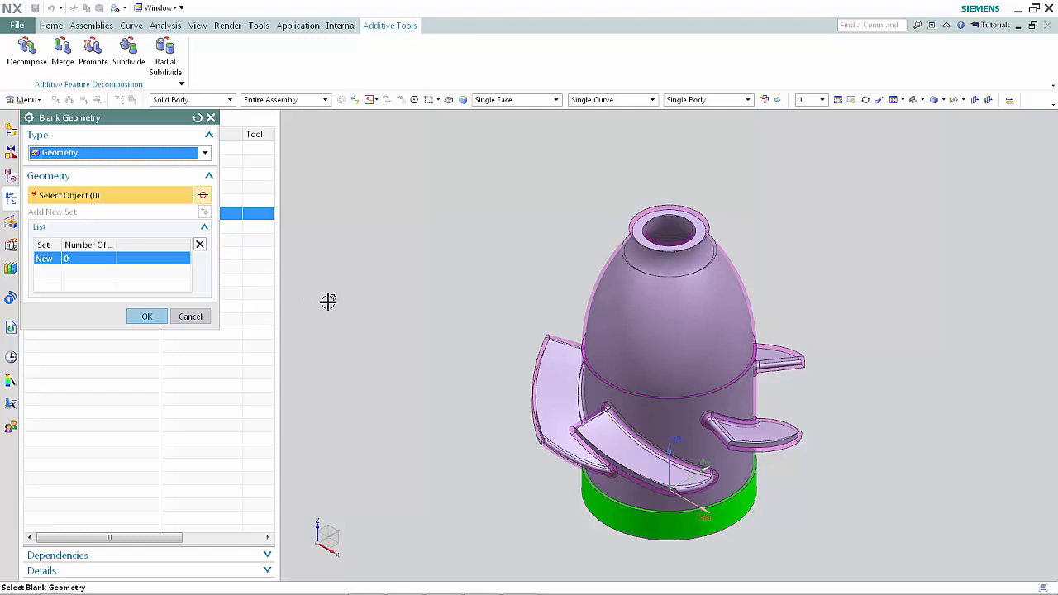
click(537, 347)
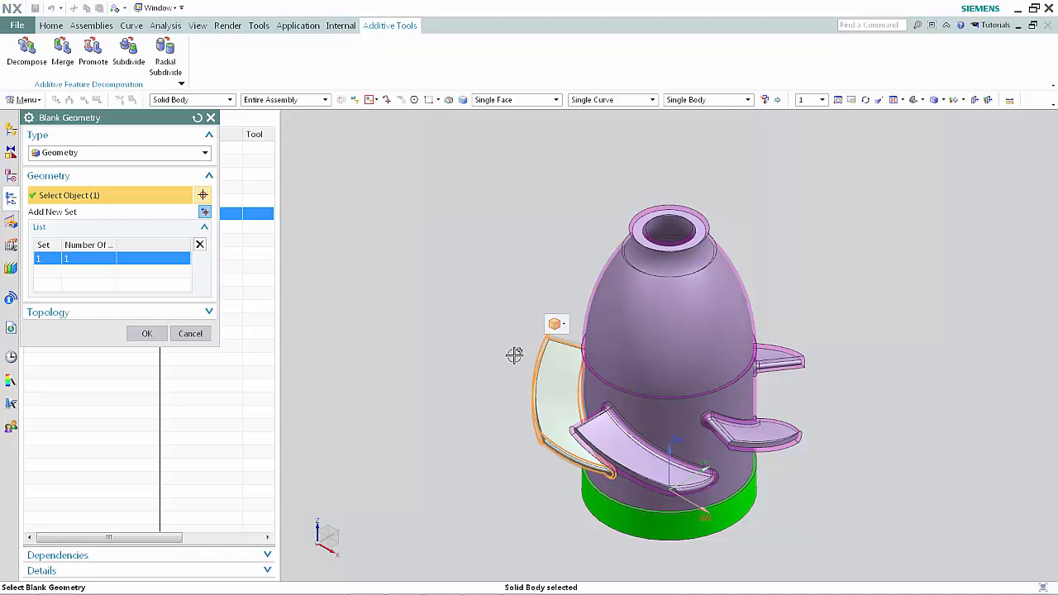
click(570, 429)
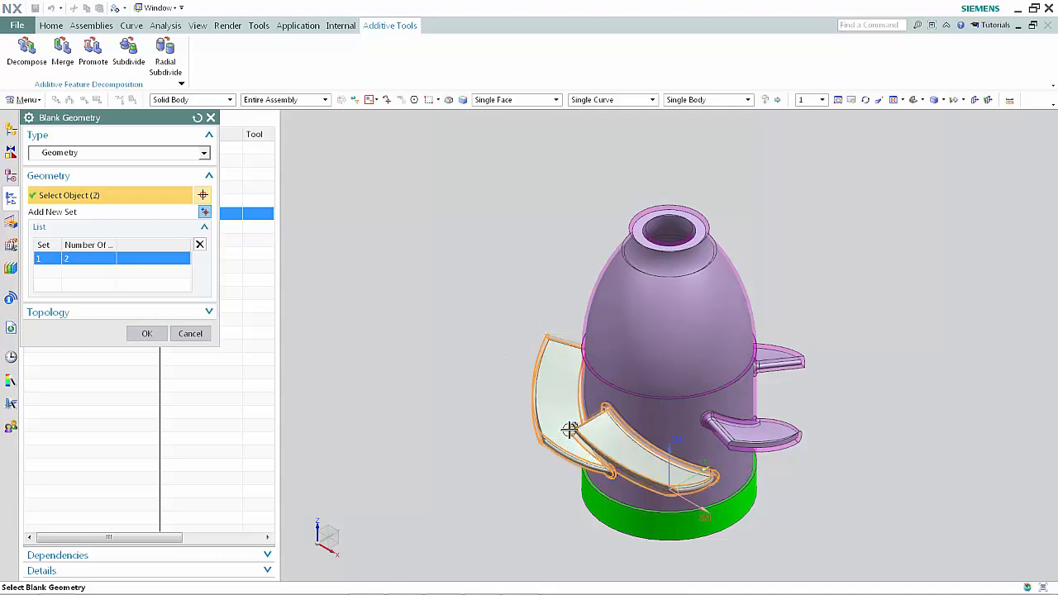
click(800, 430)
click(810, 364)
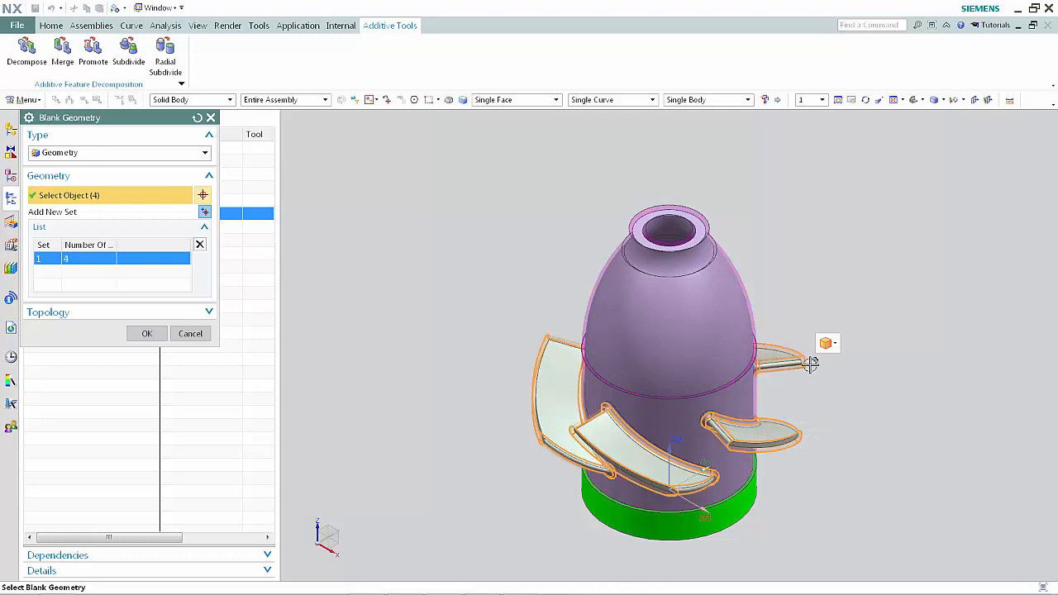
middle_drag(831, 393, 794, 409)
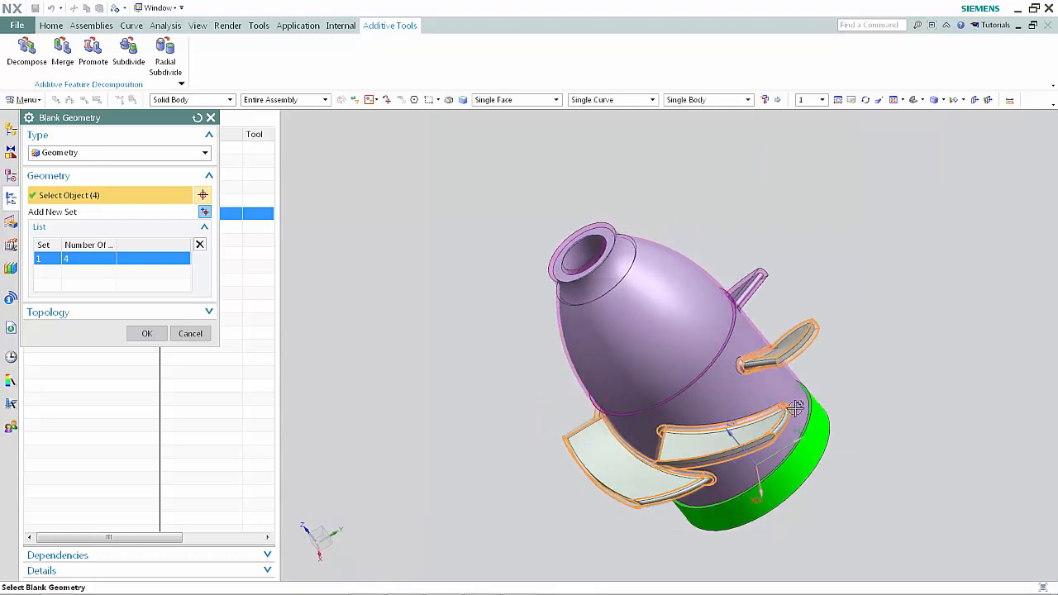
click(771, 272)
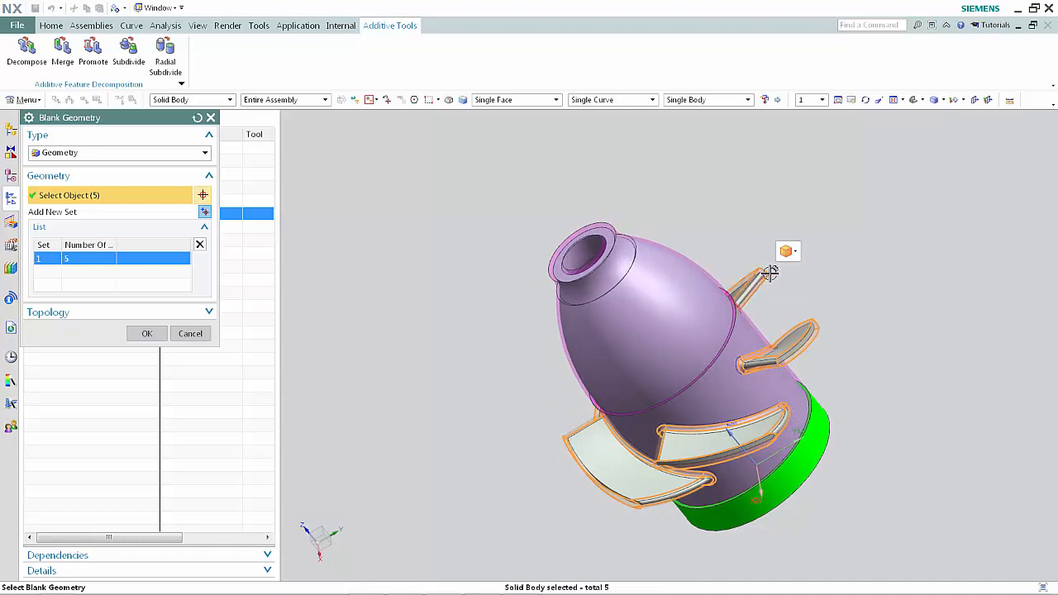
Step: Add the cylinder and dome solid bodies to the blank geometry and accept the milling workpiece
click(749, 322)
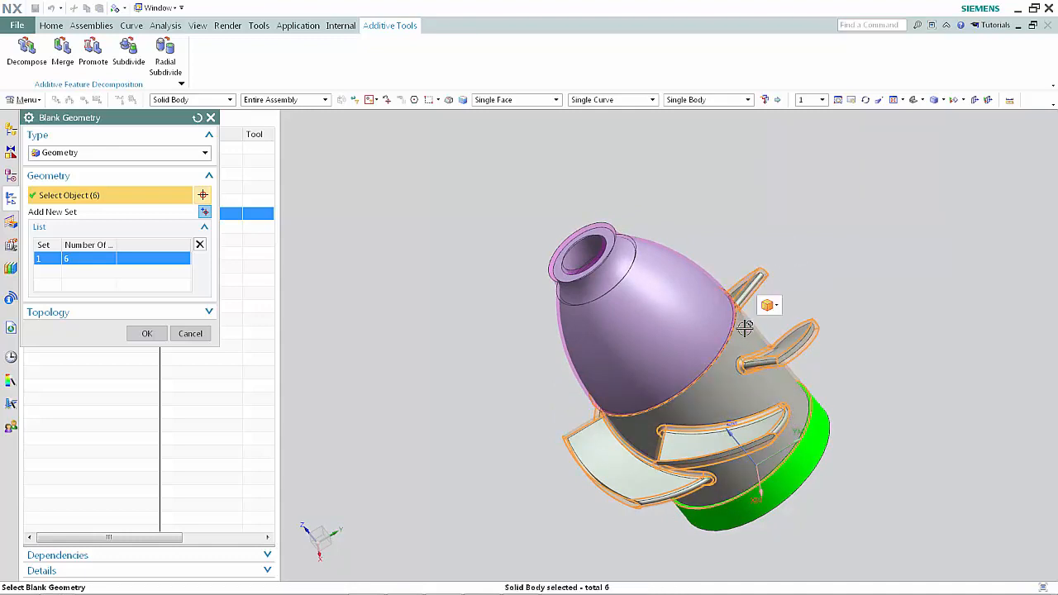
click(687, 262)
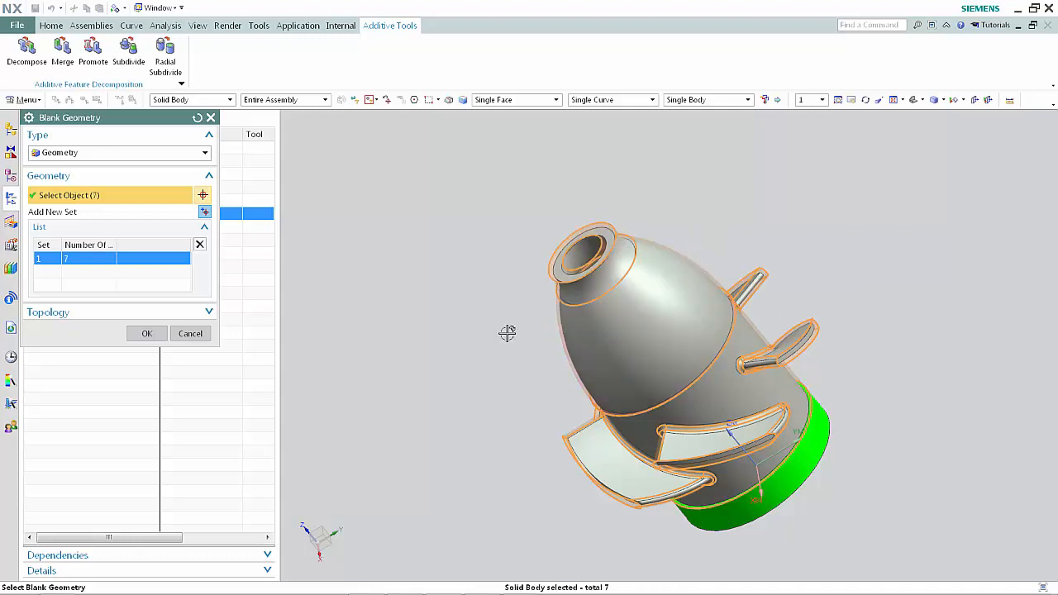
key(End)
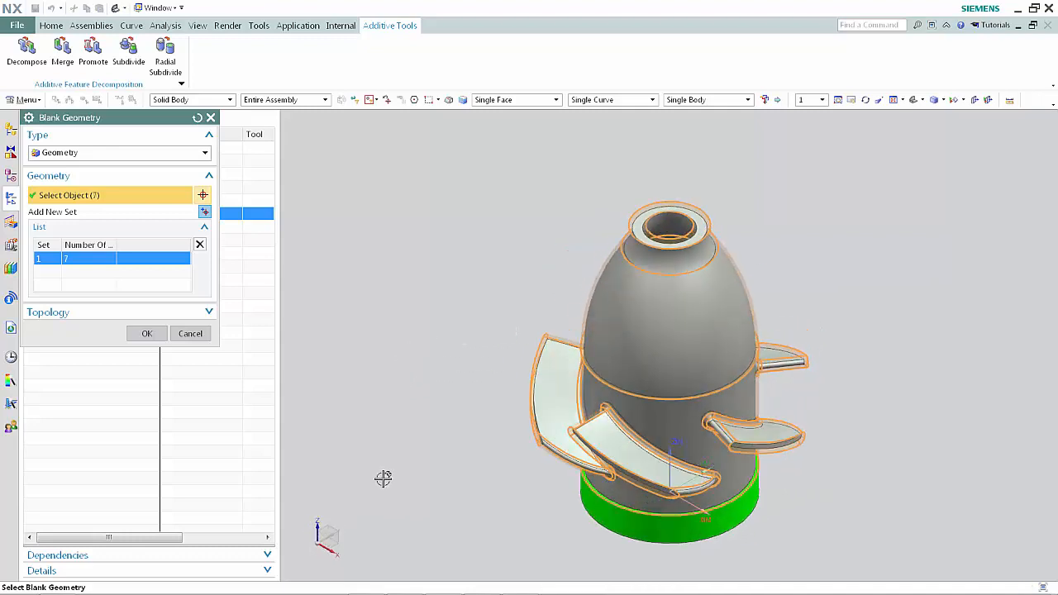
click(147, 333)
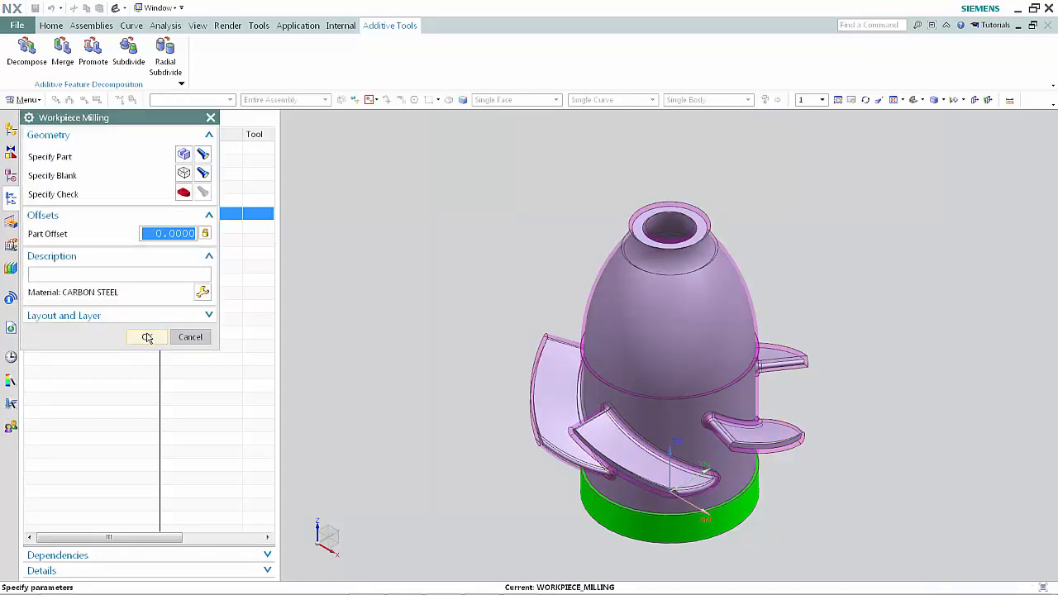
click(147, 337)
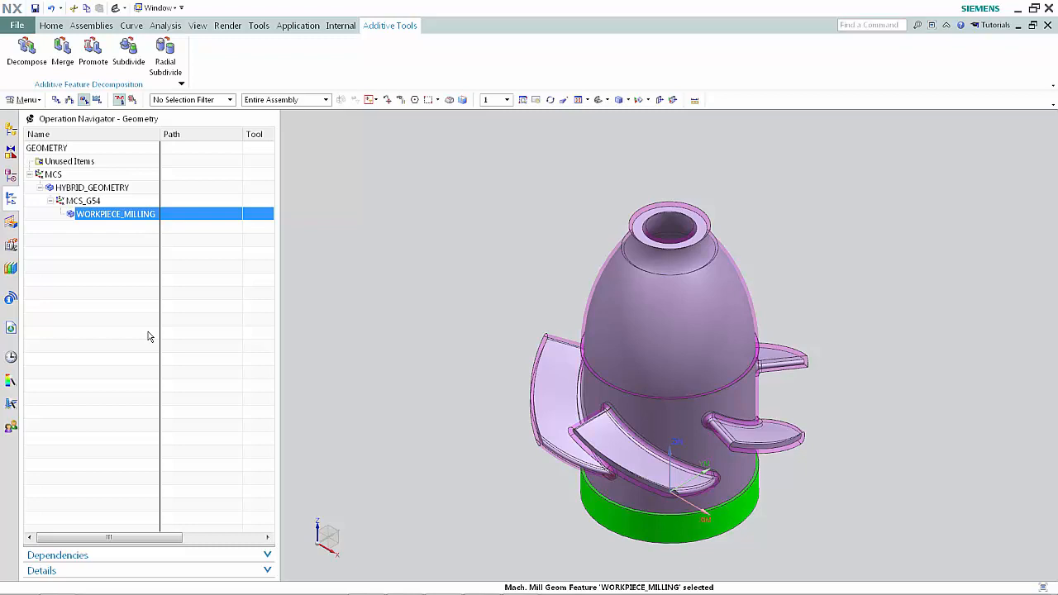
click(145, 336)
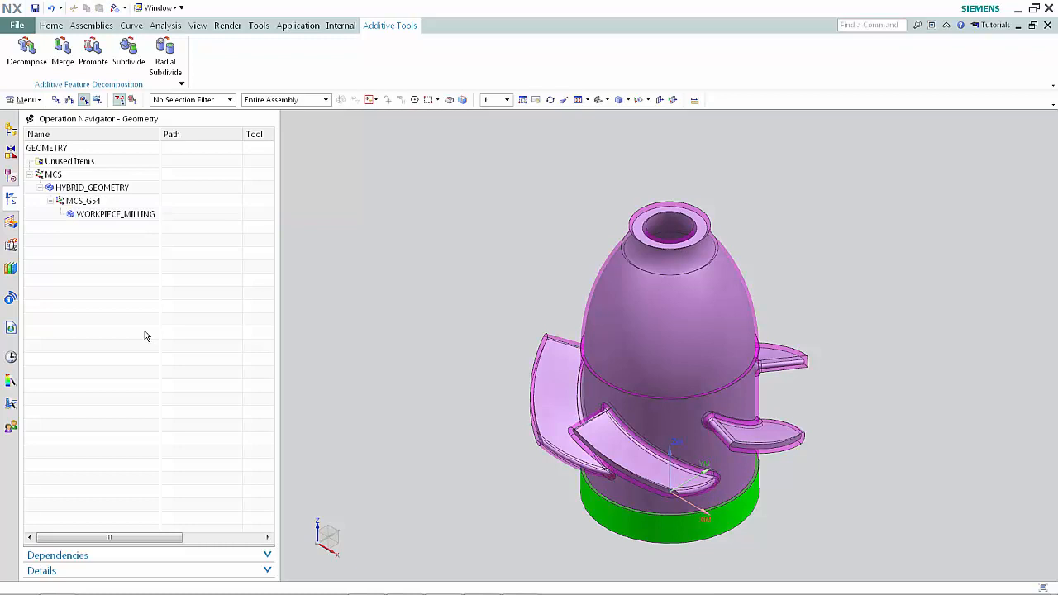
Step: Hide all linked and extracted bodies in the model history except the extracted body "AM Feature 1"
click(11, 176)
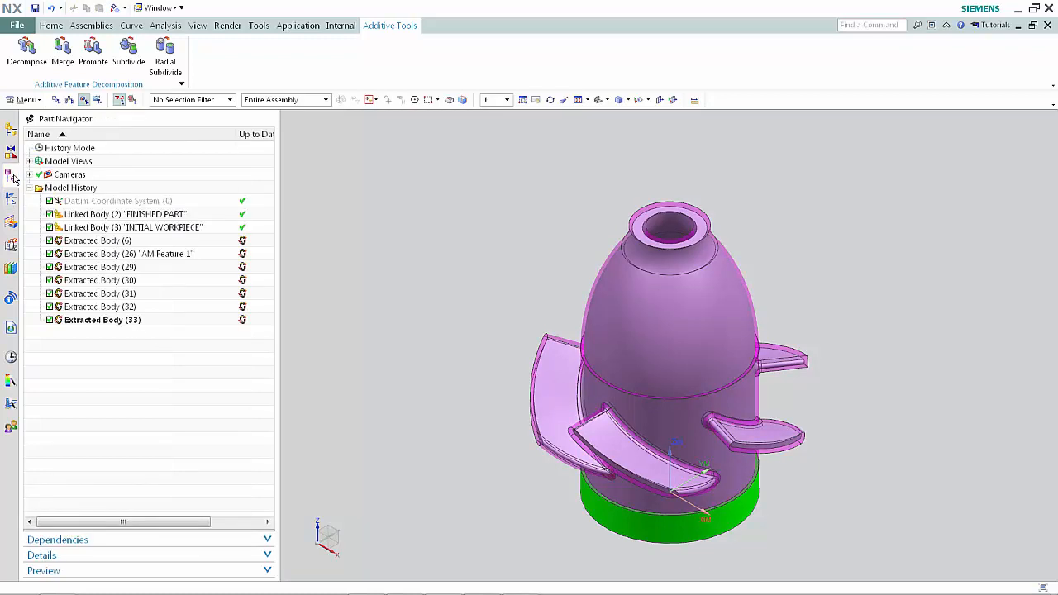
click(94, 215)
shift+click(104, 320)
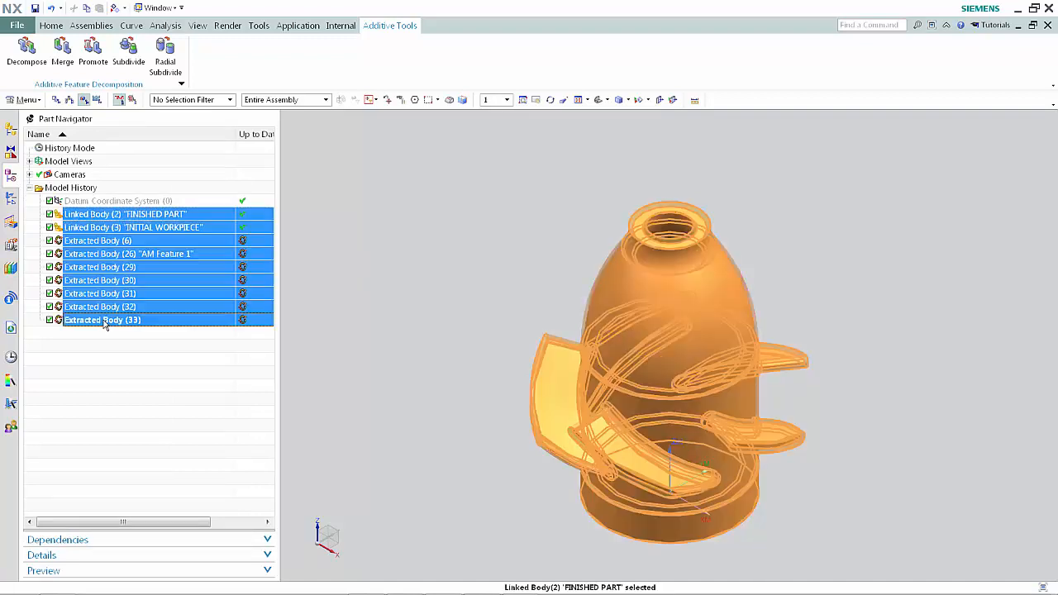
ctrl+click(116, 254)
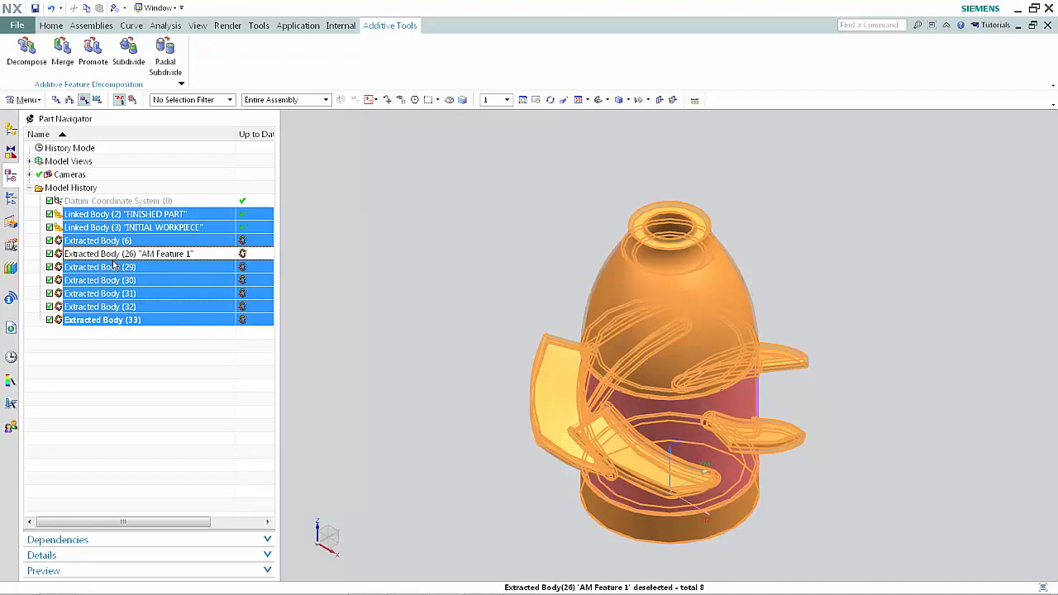
right_click(114, 267)
click(130, 277)
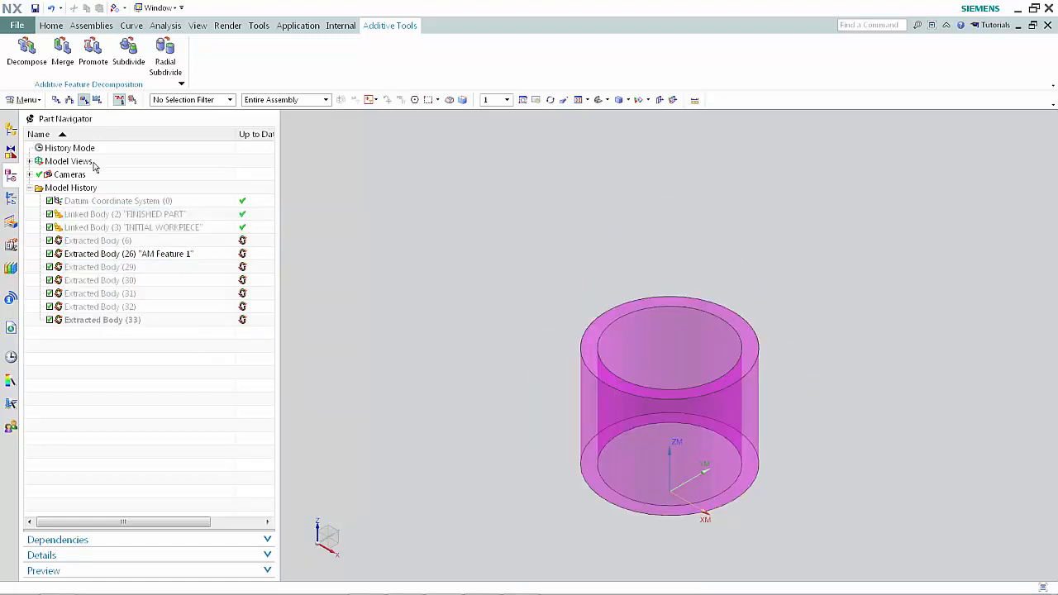
Step: Start a new operation of type additive with the PLANAR_ADDITIVE_SPIRAL subtype
click(51, 26)
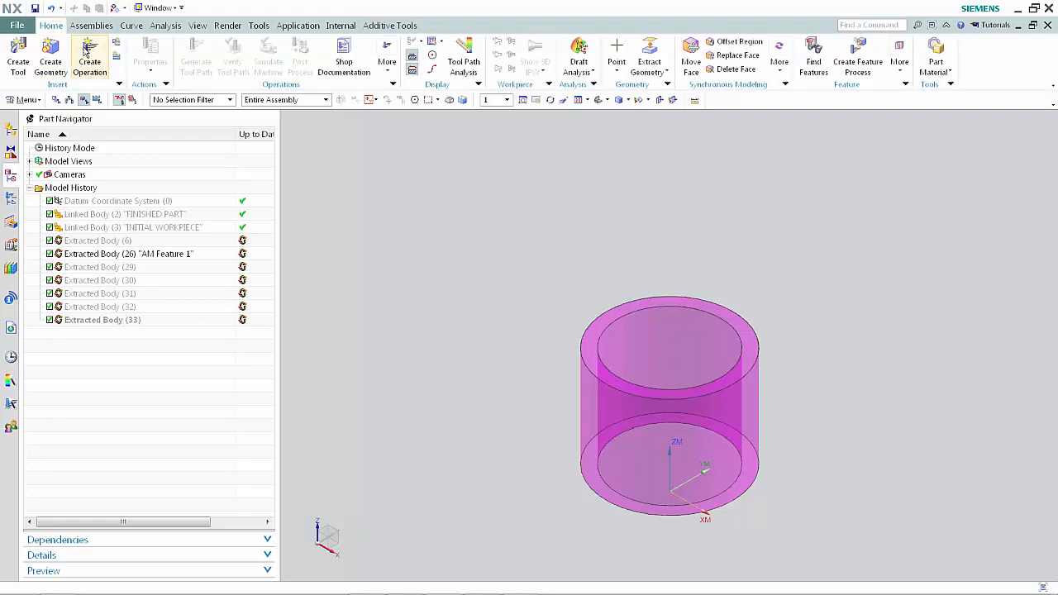
click(93, 59)
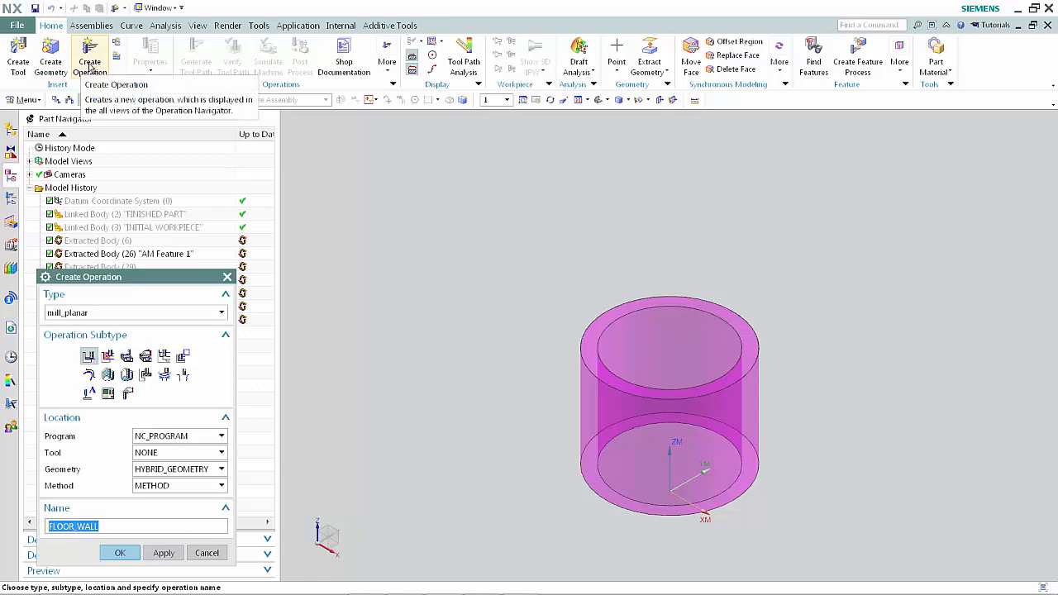
click(198, 313)
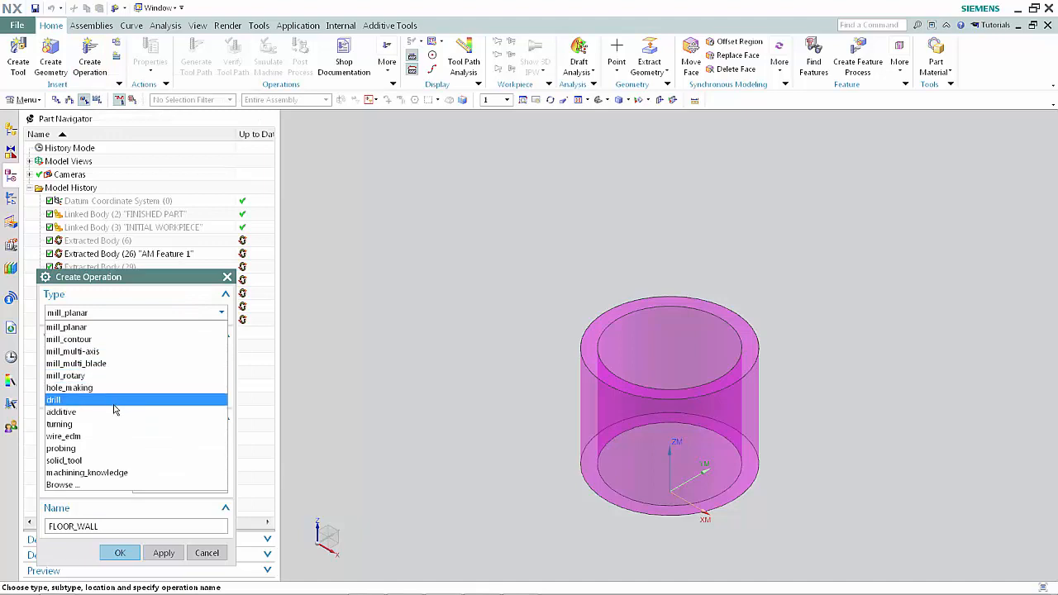
click(113, 412)
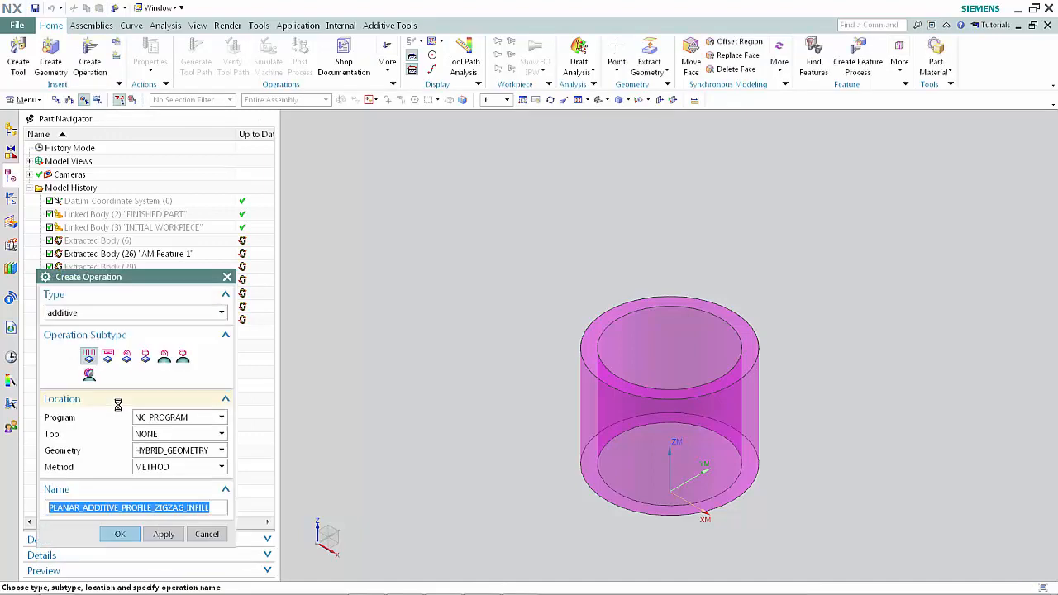
click(127, 361)
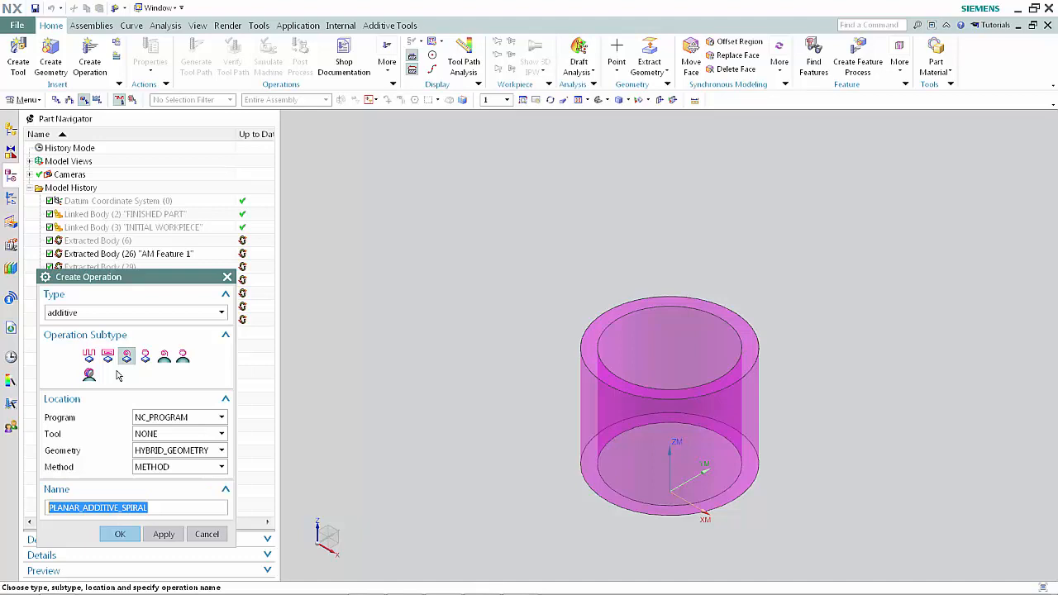
Step: Create the spiral operation with program PROGRAM, tool LASER (Laser_D3MM), geometry MCS_G54 and method LASER_DEPOSITION
click(151, 422)
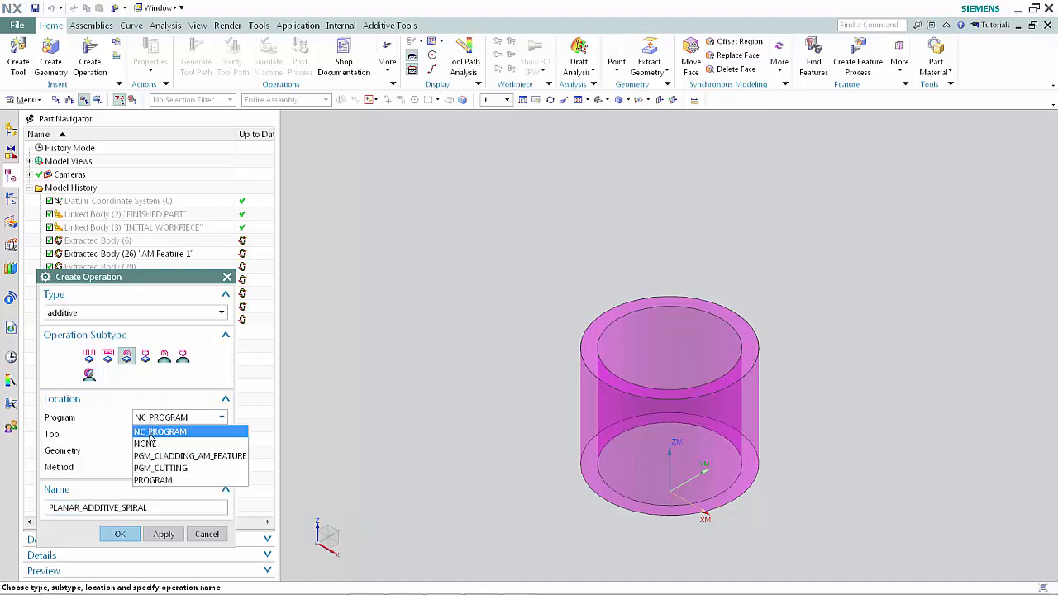
click(155, 482)
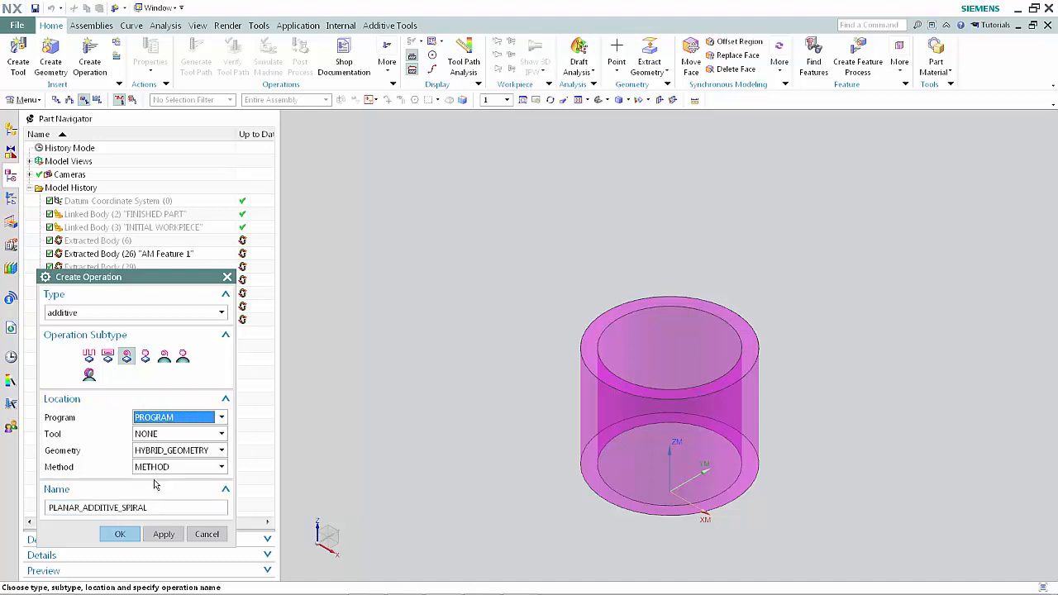
click(170, 435)
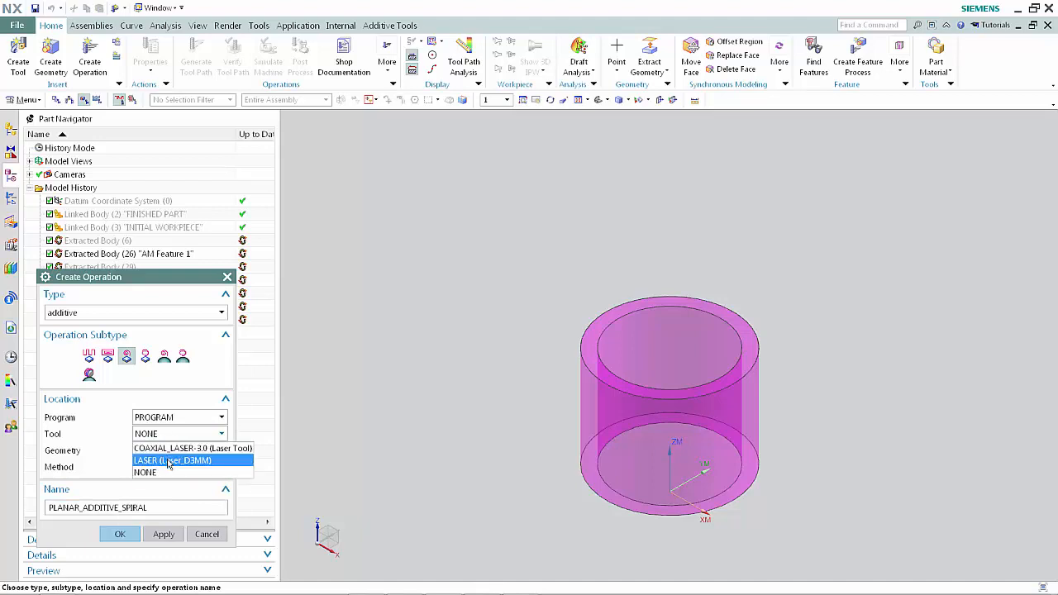
click(168, 461)
click(185, 450)
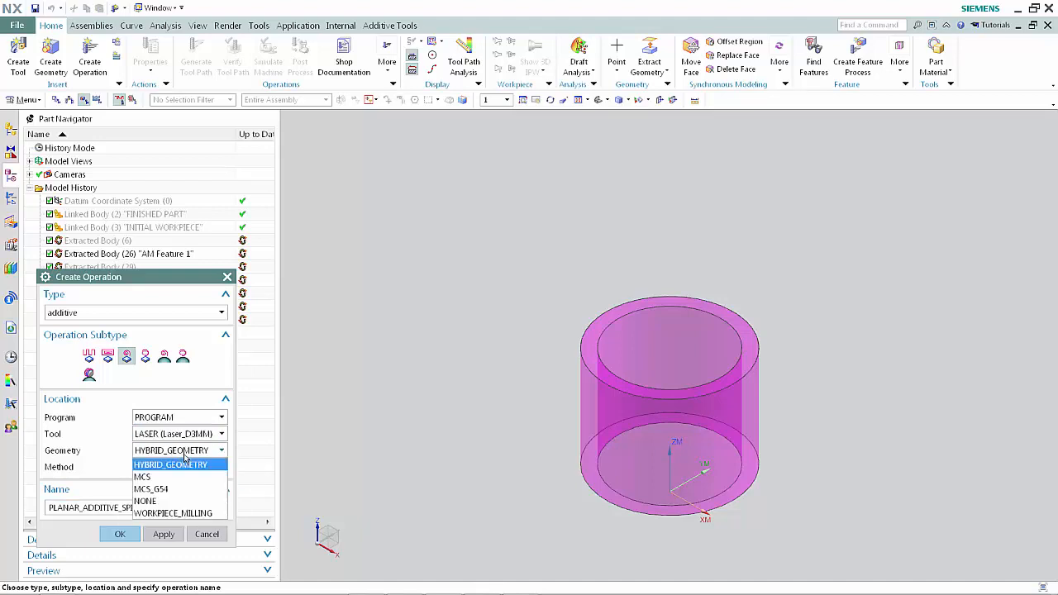
click(169, 491)
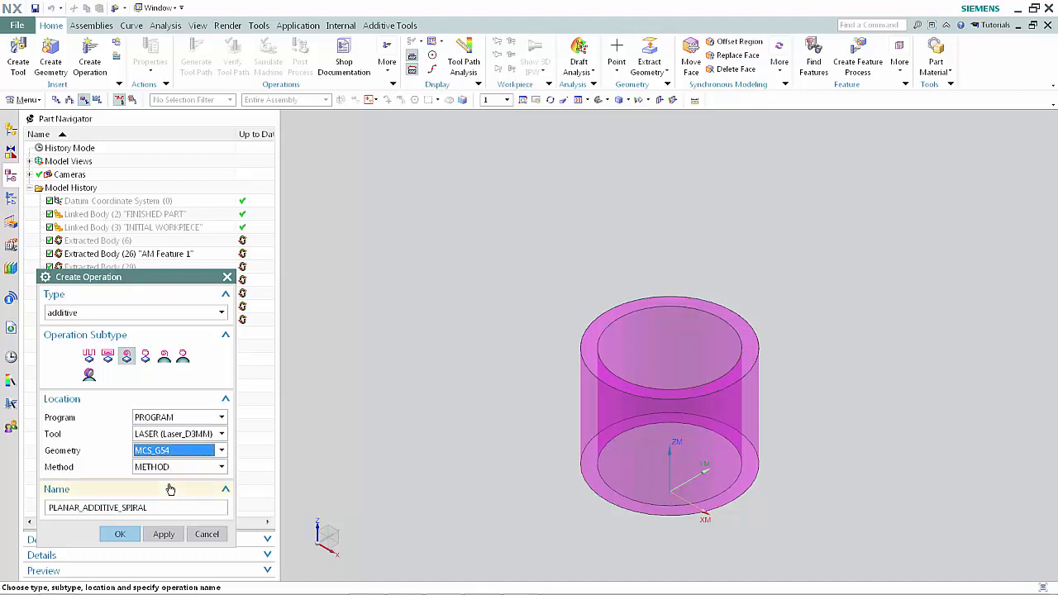
click(177, 469)
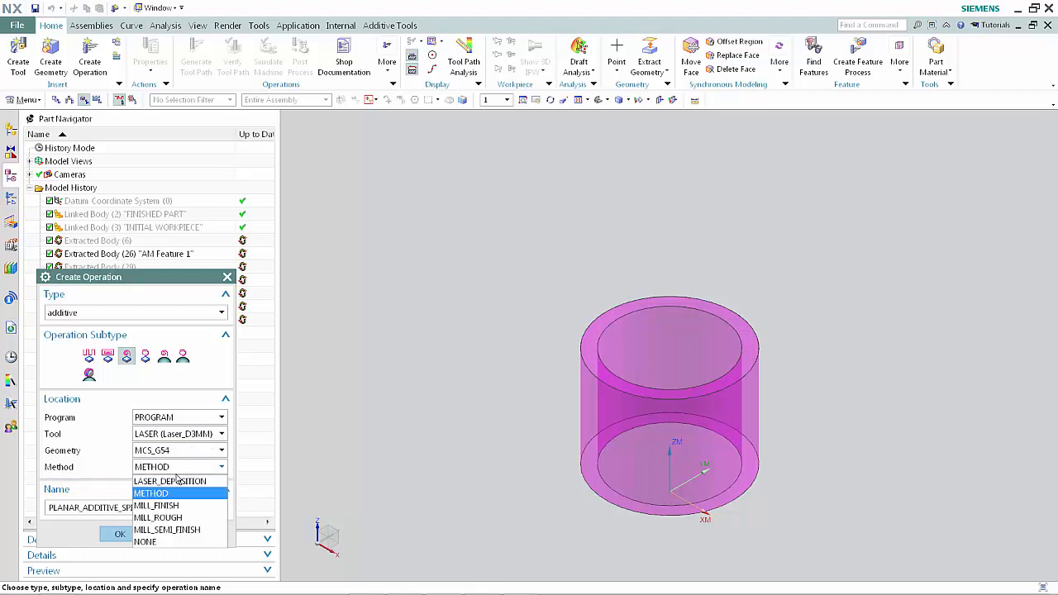
click(169, 481)
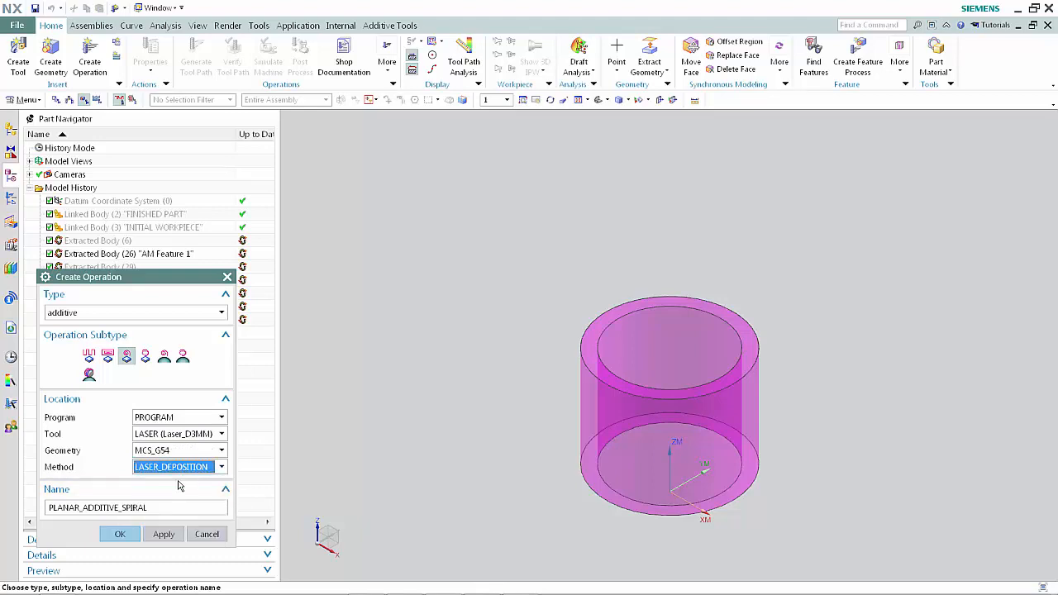
click(122, 535)
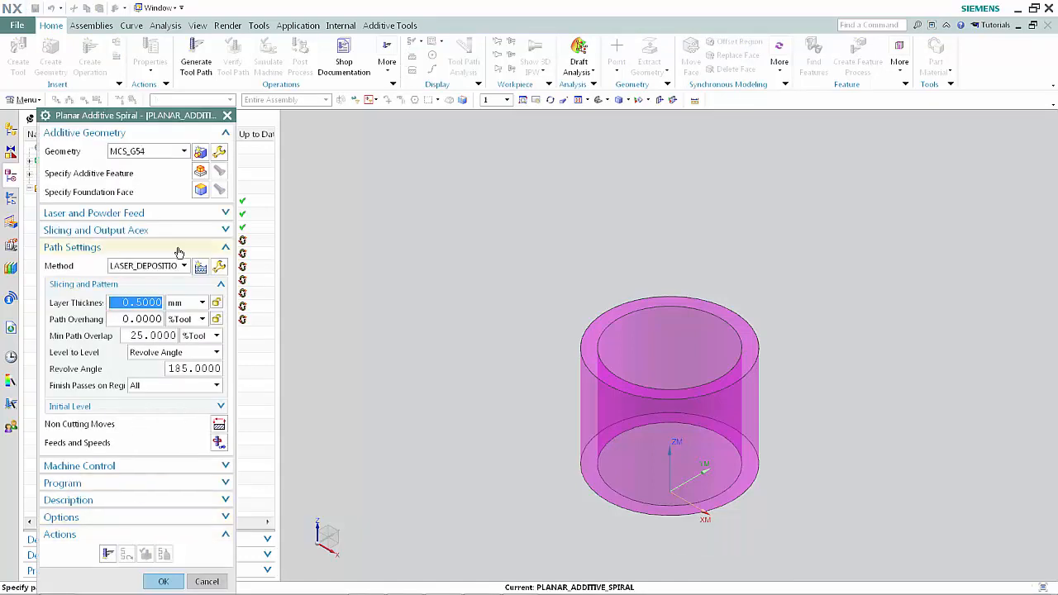
Step: Specify the hollow cylinder body as the additive feature of the planar spiral operation
click(200, 172)
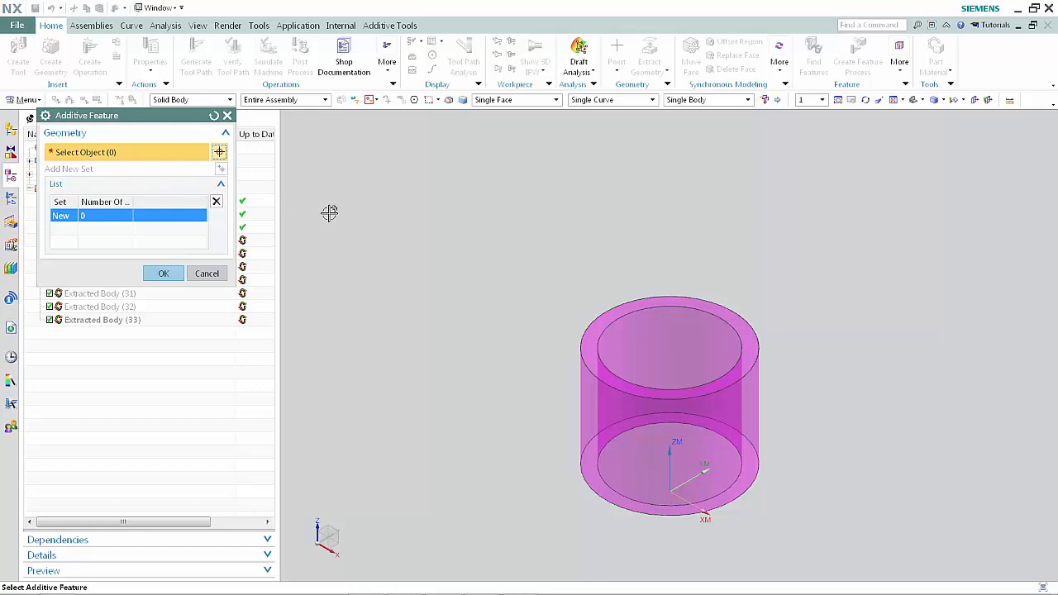
click(579, 349)
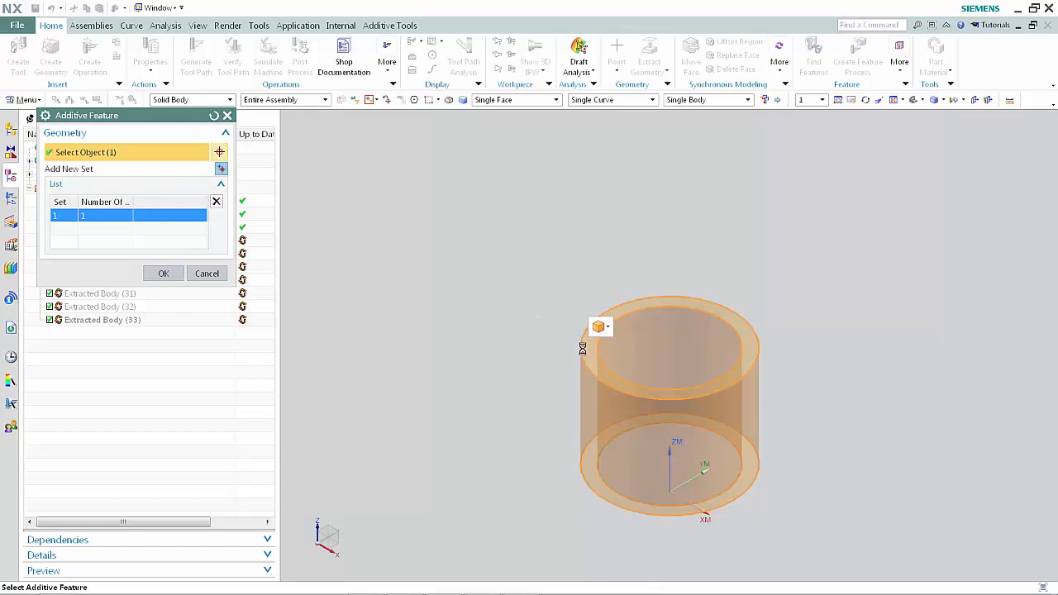
click(164, 274)
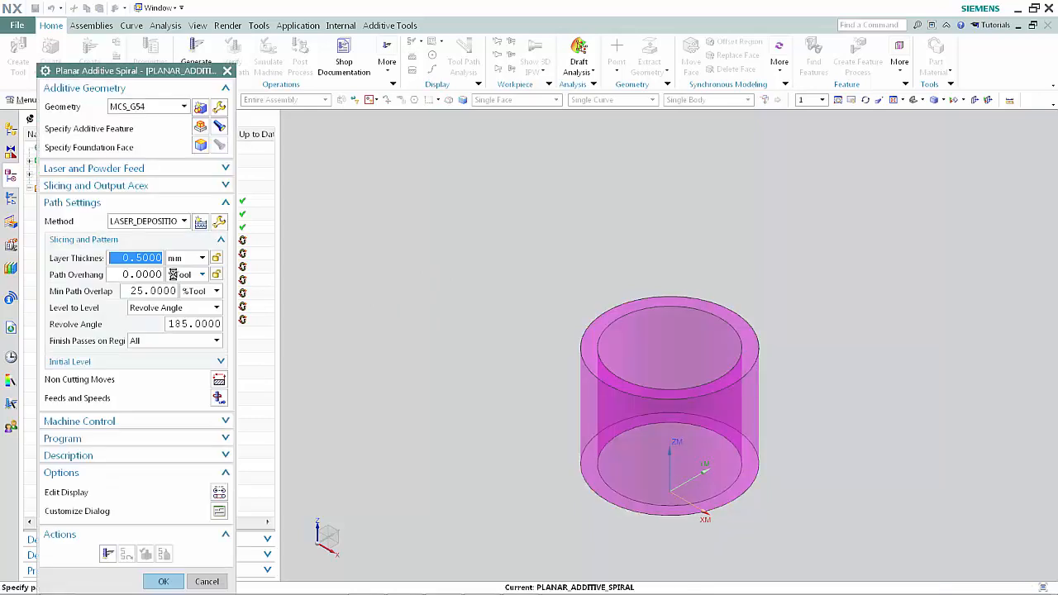
Step: Set the planar spiral's layer thickness to 3 mm and generate its tool path
click(136, 257)
double_click(136, 258)
text(3)
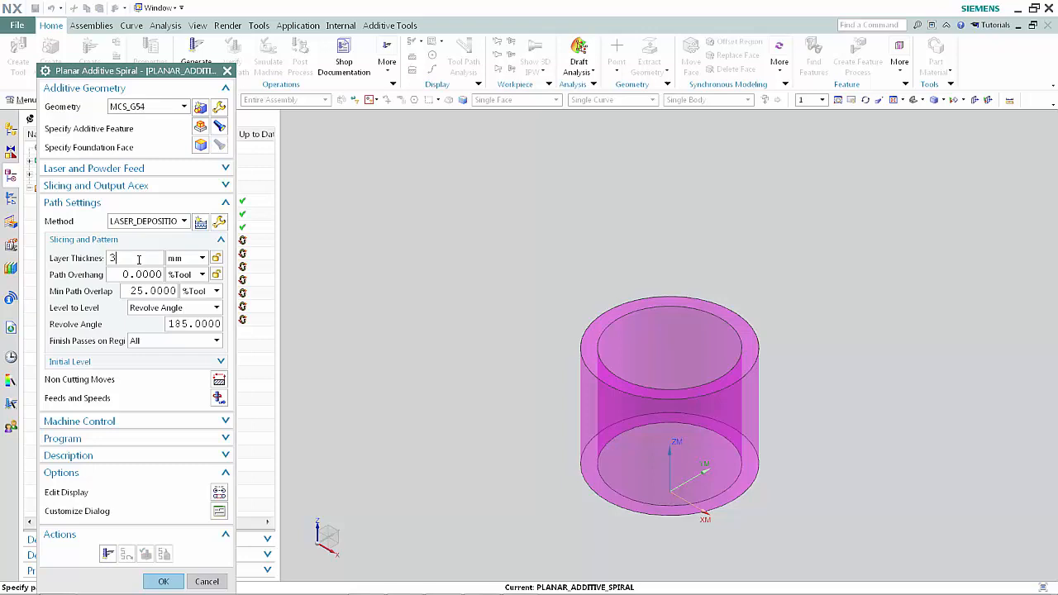
click(109, 554)
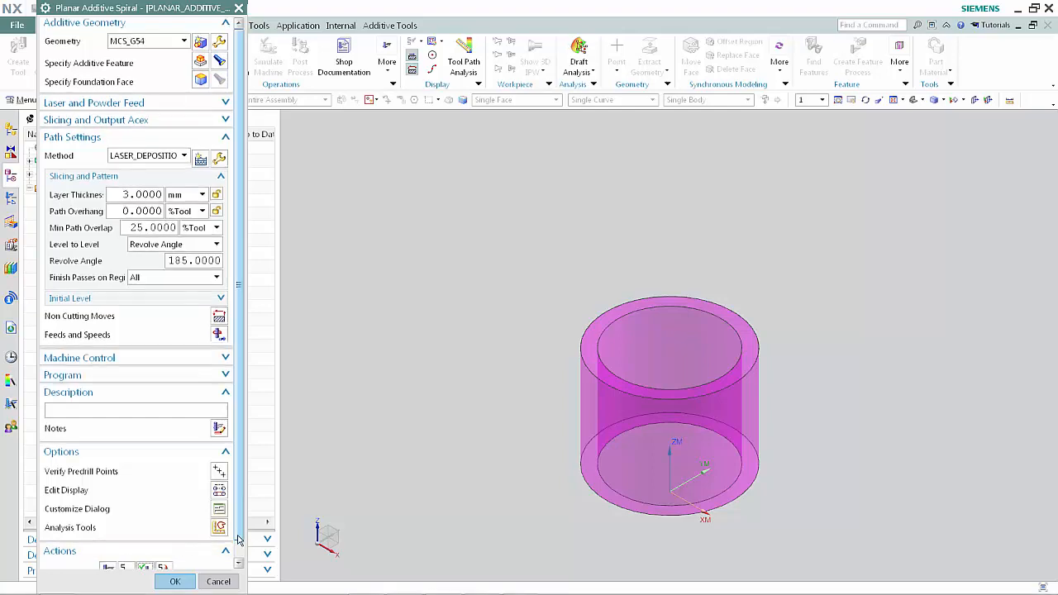
Step: Simulate the planar spiral in 3D Dynamic at animation speed 8 with IPW collision checking off, and accept the operation
click(238, 564)
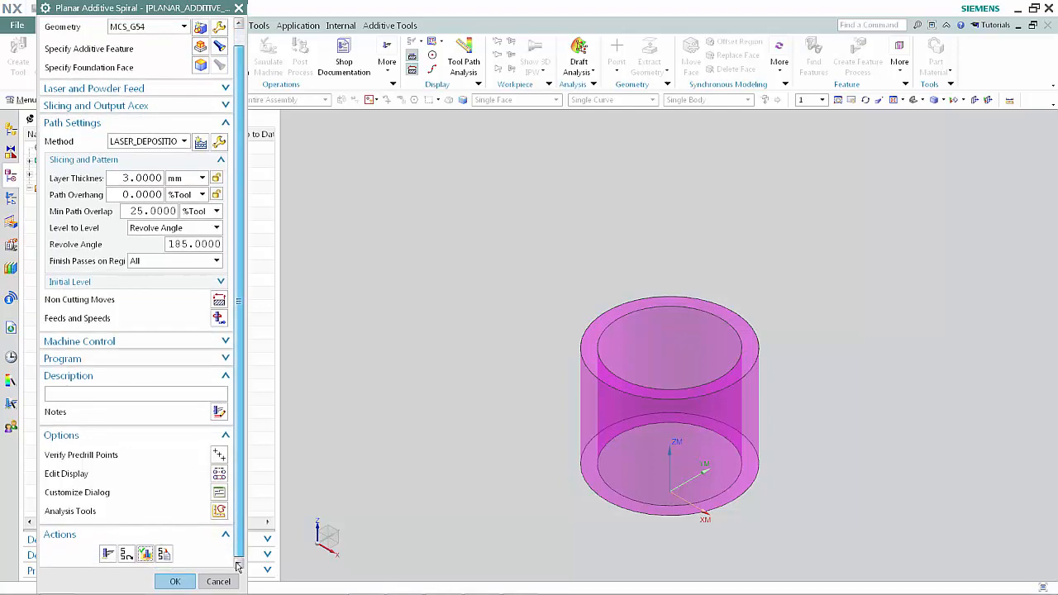
click(146, 555)
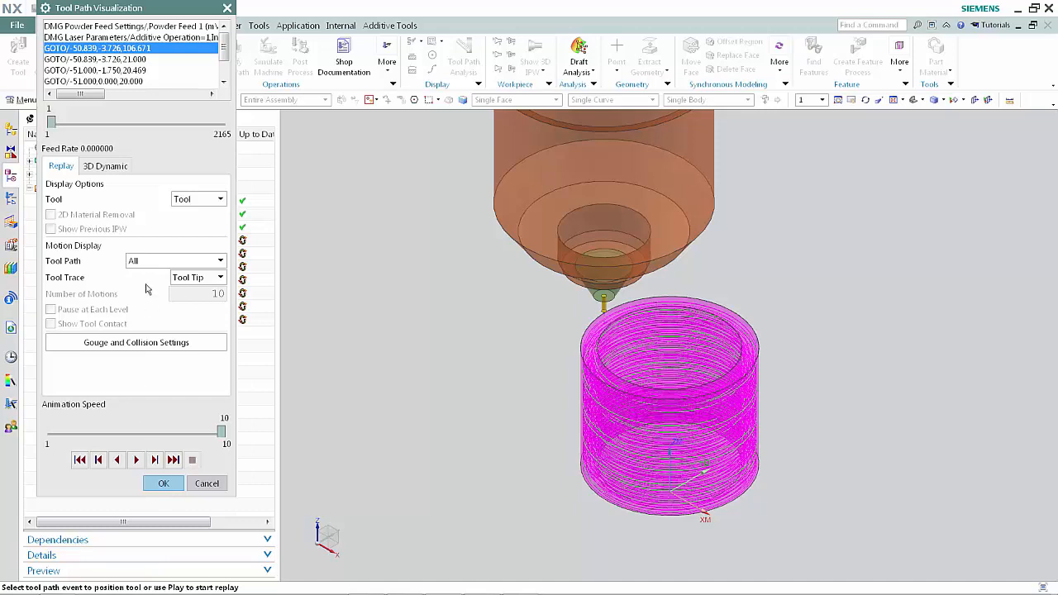
click(111, 168)
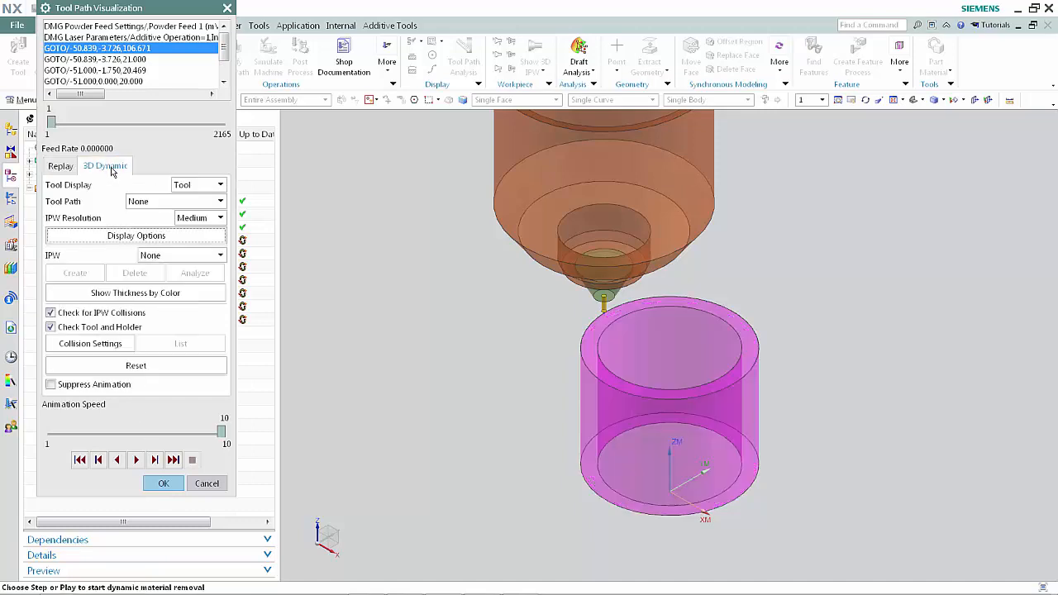
click(53, 313)
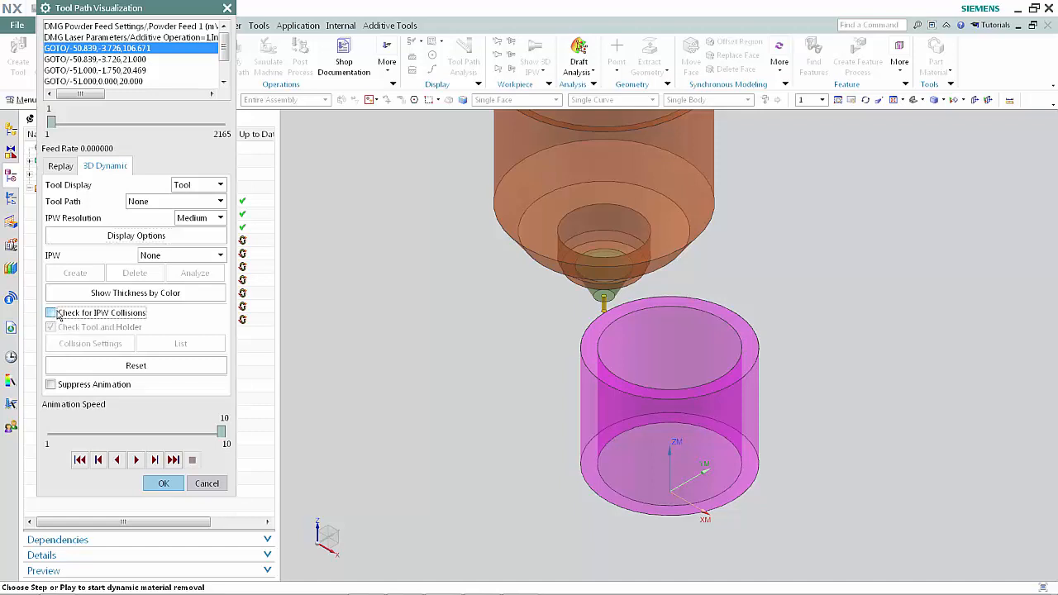
click(221, 431)
drag(222, 432, 184, 433)
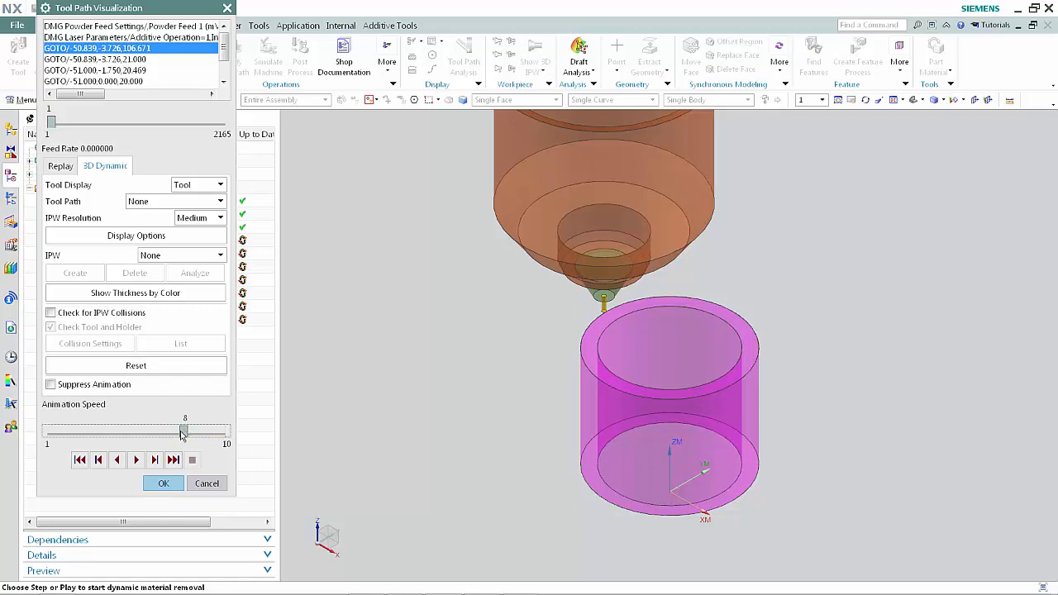
click(136, 460)
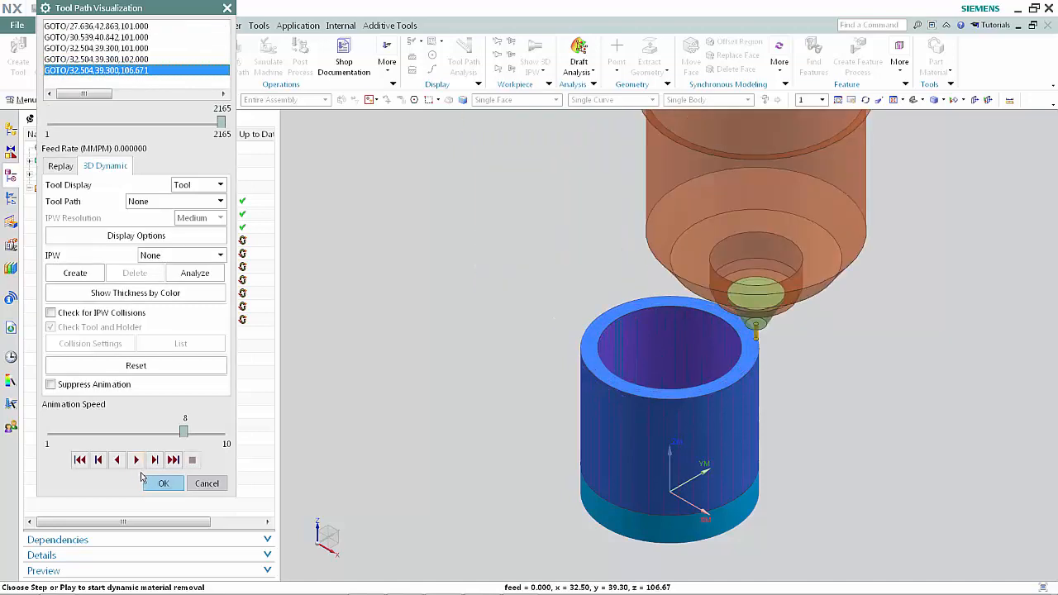
click(163, 485)
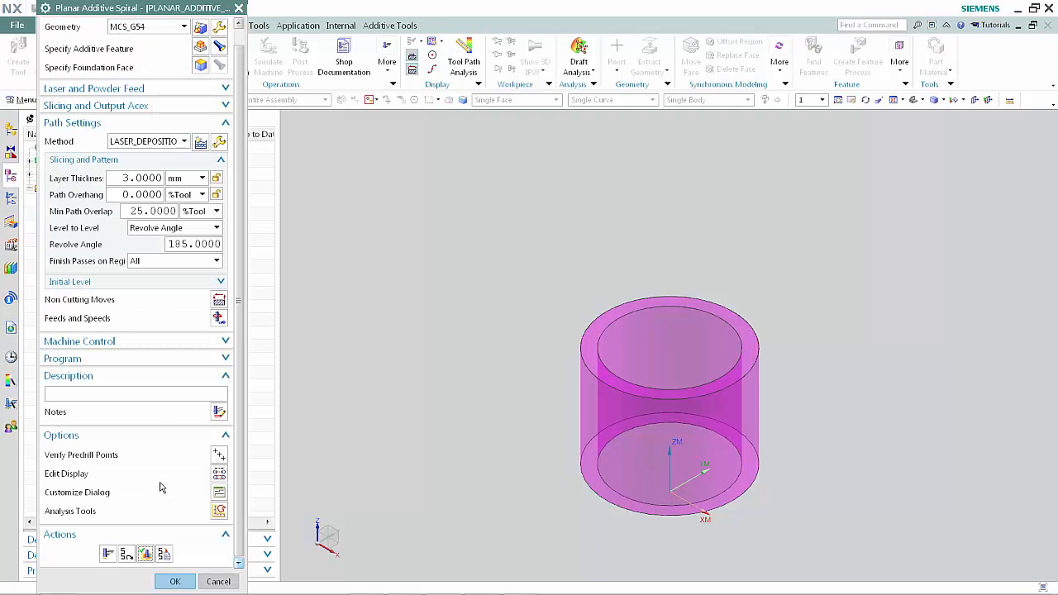
click(165, 580)
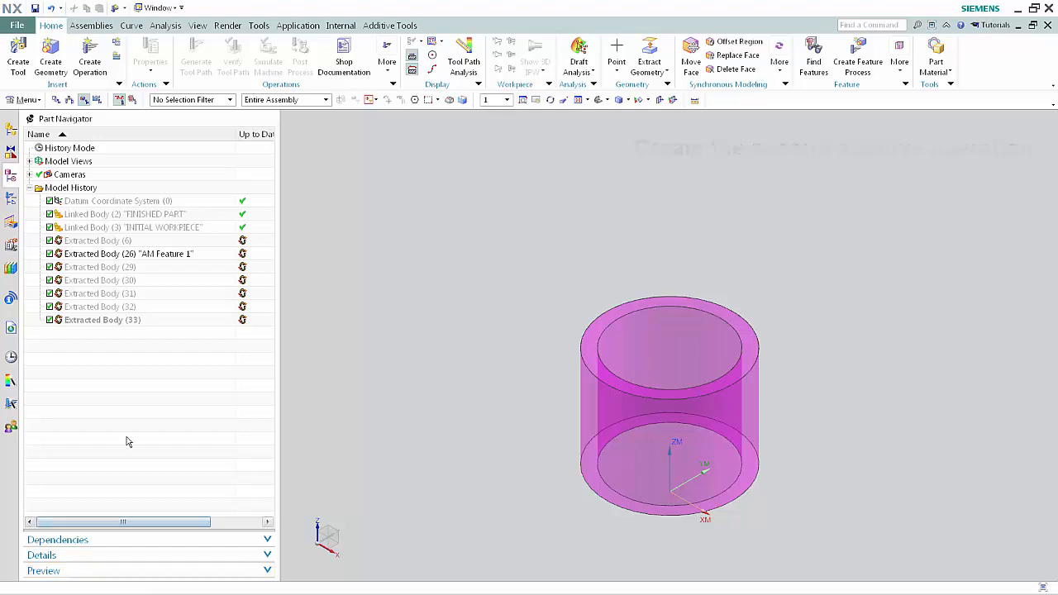
Step: Show Extracted Body (32) and create a ROTARY_ADDITIVE_SPIRAL operation with program PROGRAM, tool LASER, geometry MCS_G54 and method LASER_DEPOSITION
right_click(134, 308)
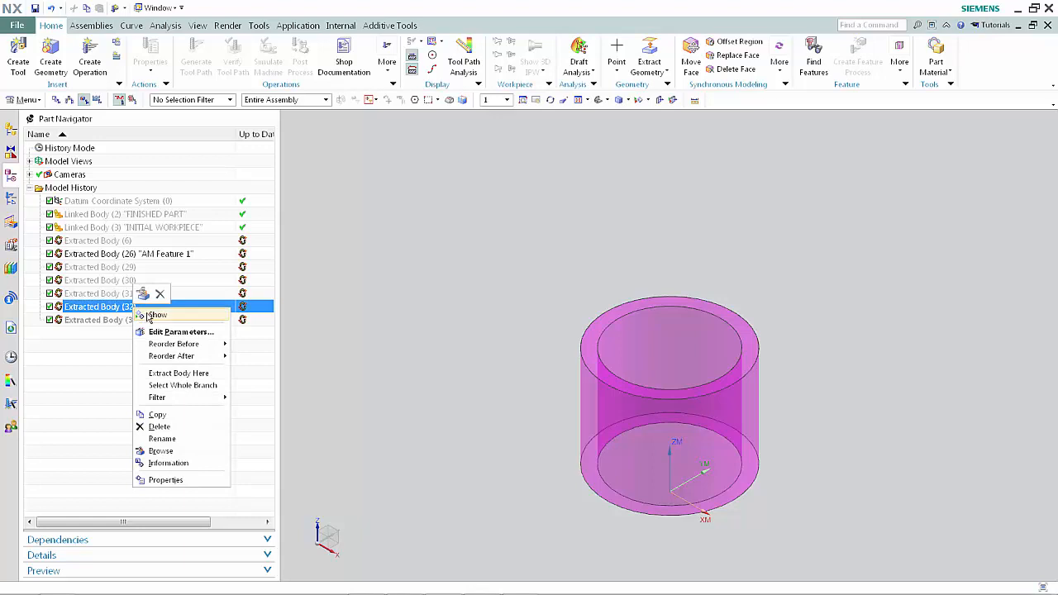
click(156, 315)
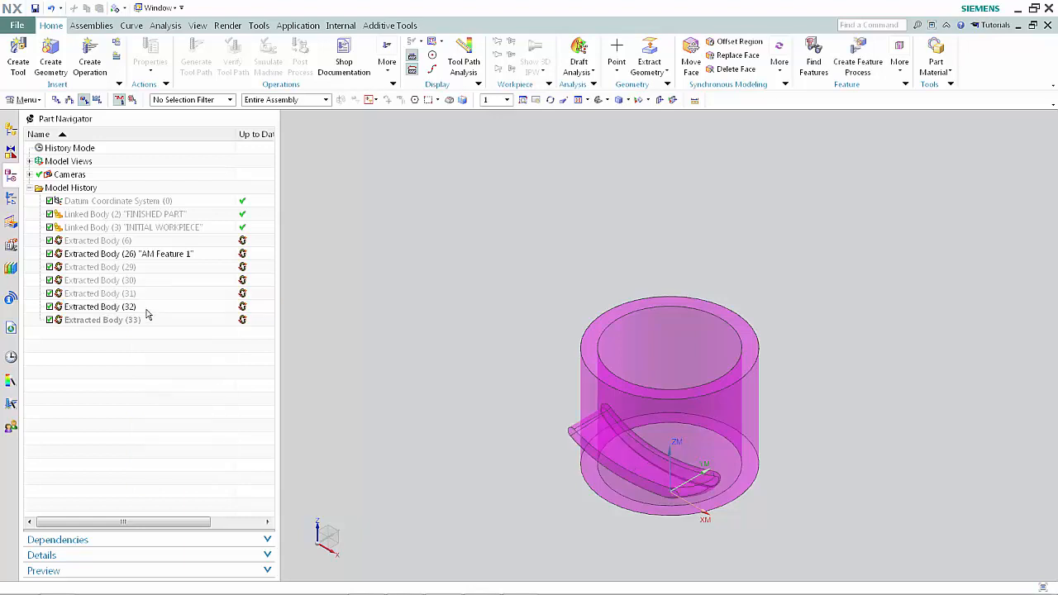
click(91, 65)
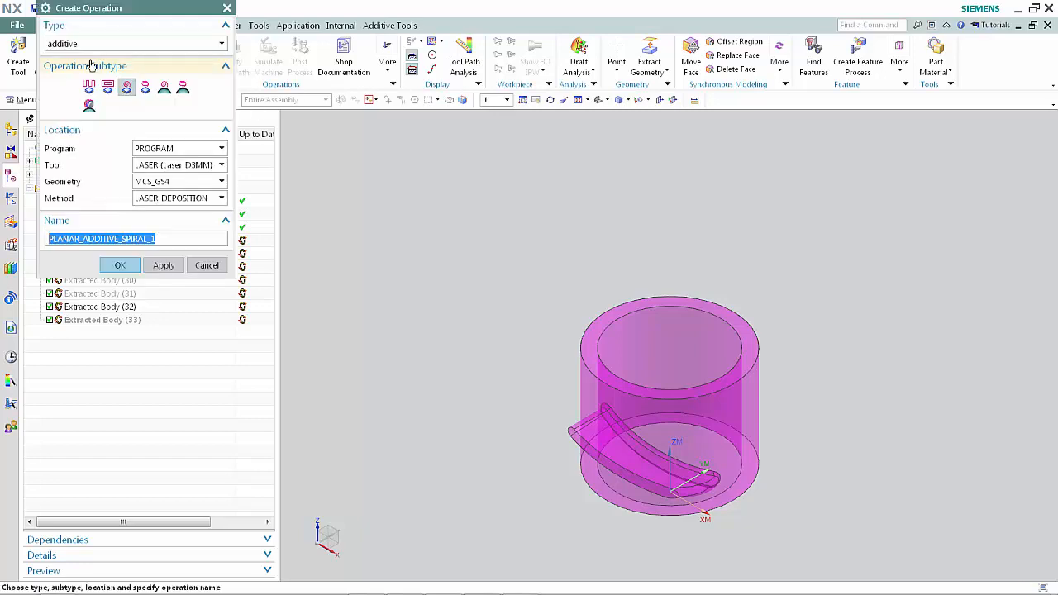
click(163, 88)
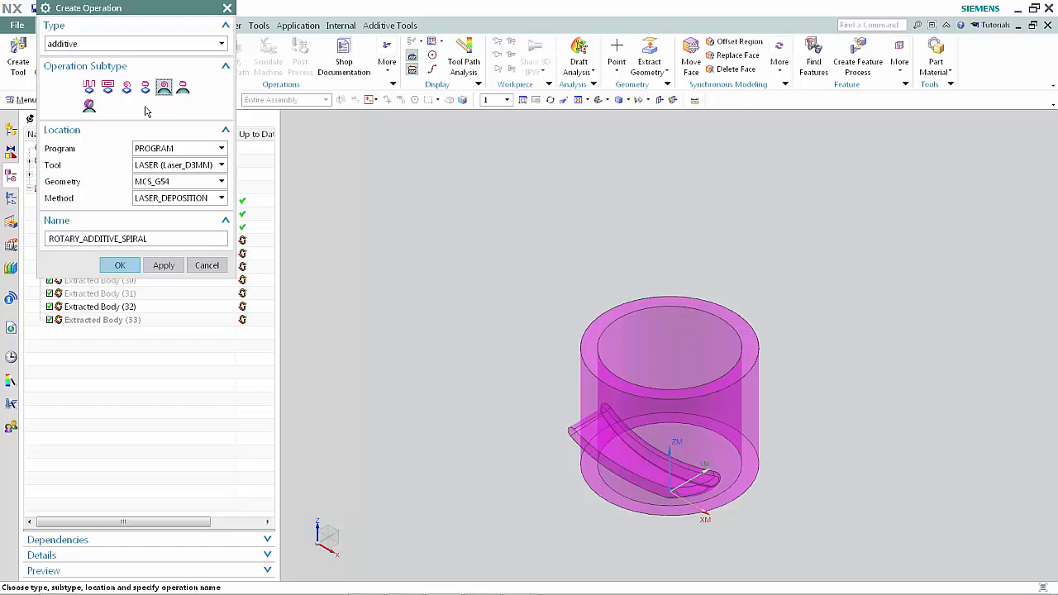
click(120, 264)
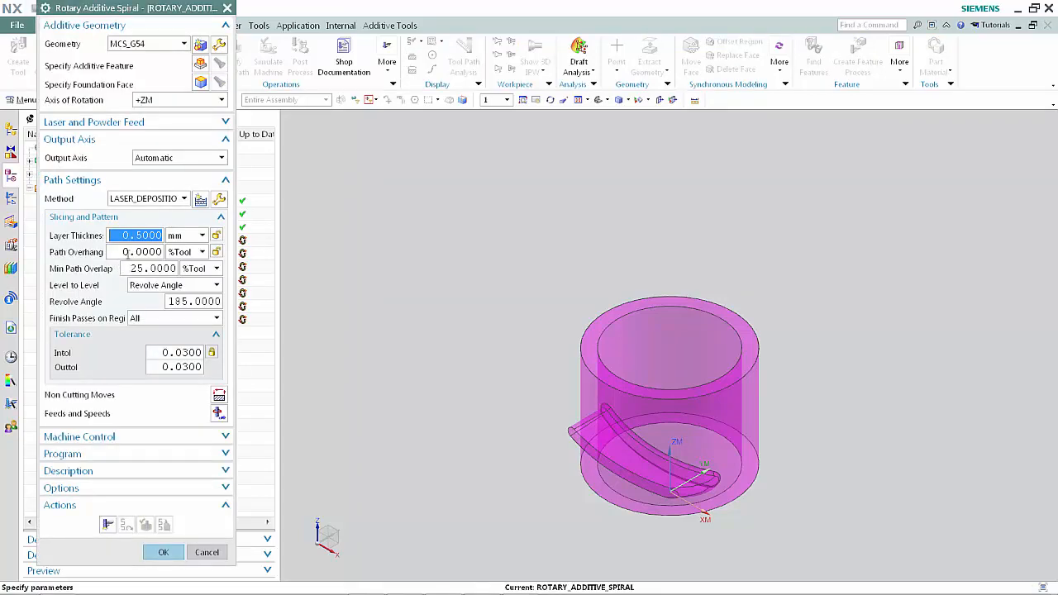
Step: Specify the curved fin body as the additive feature and the cylinder's outer face as the foundation face
click(201, 65)
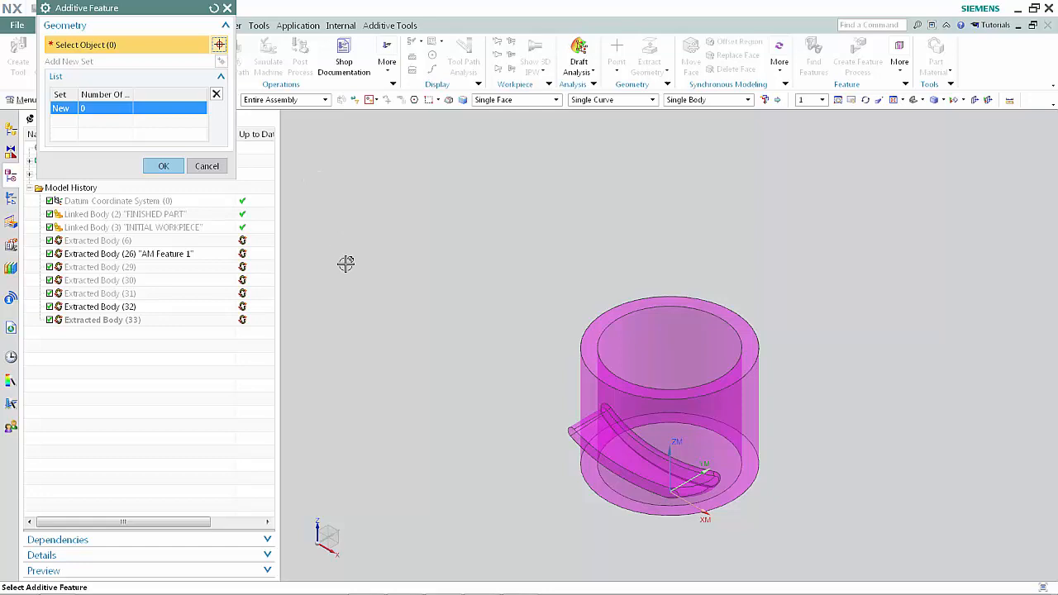
click(574, 432)
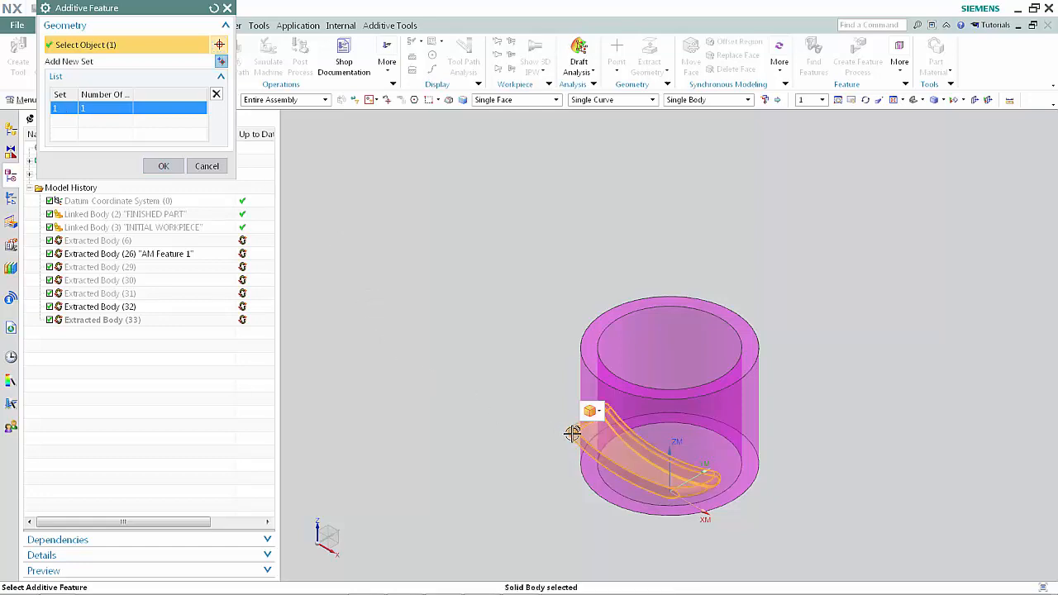
click(171, 169)
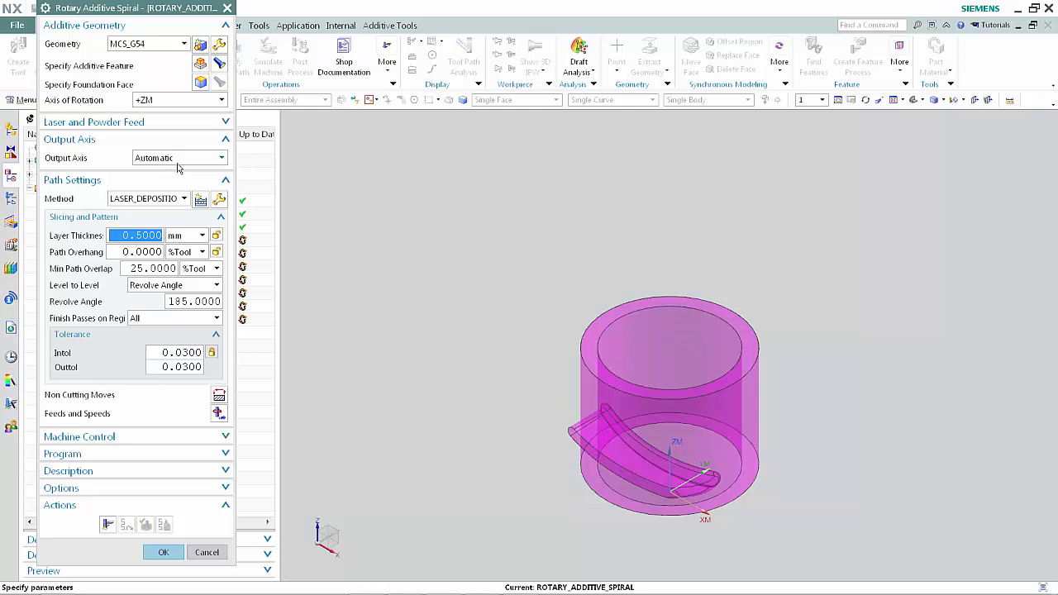
click(201, 83)
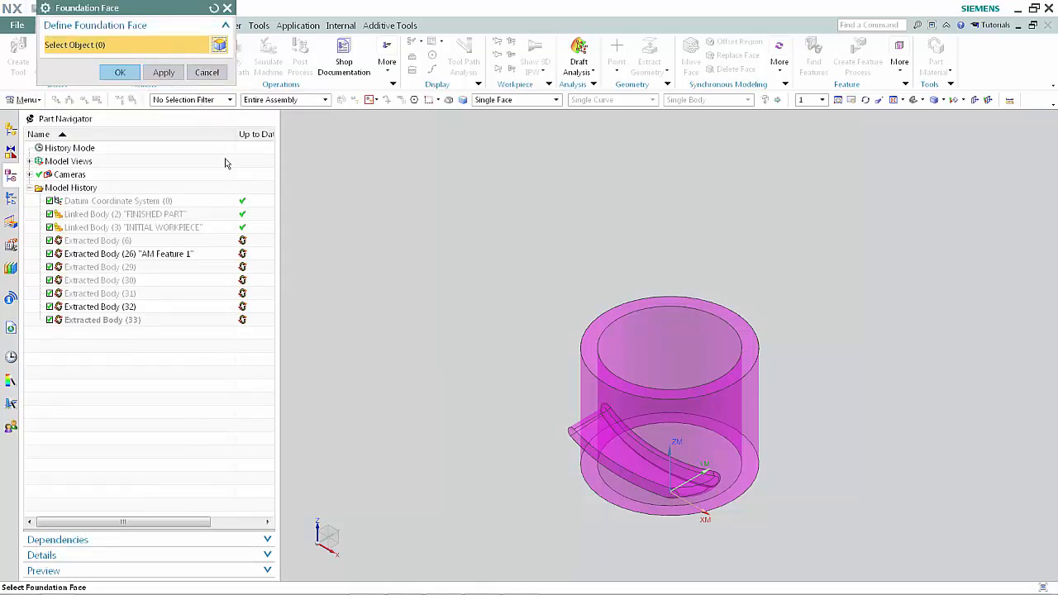
click(583, 380)
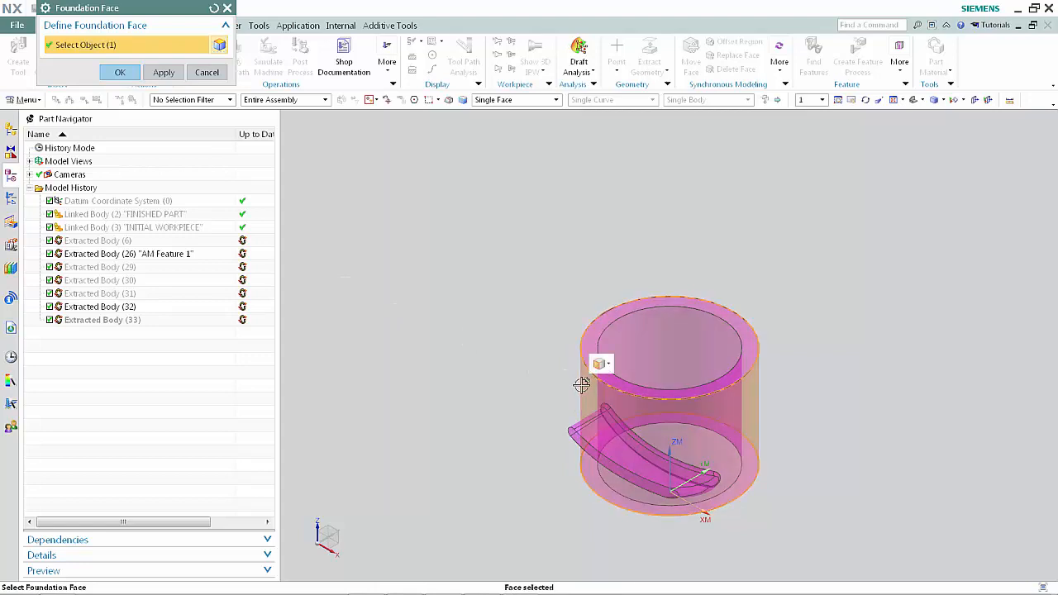
click(133, 76)
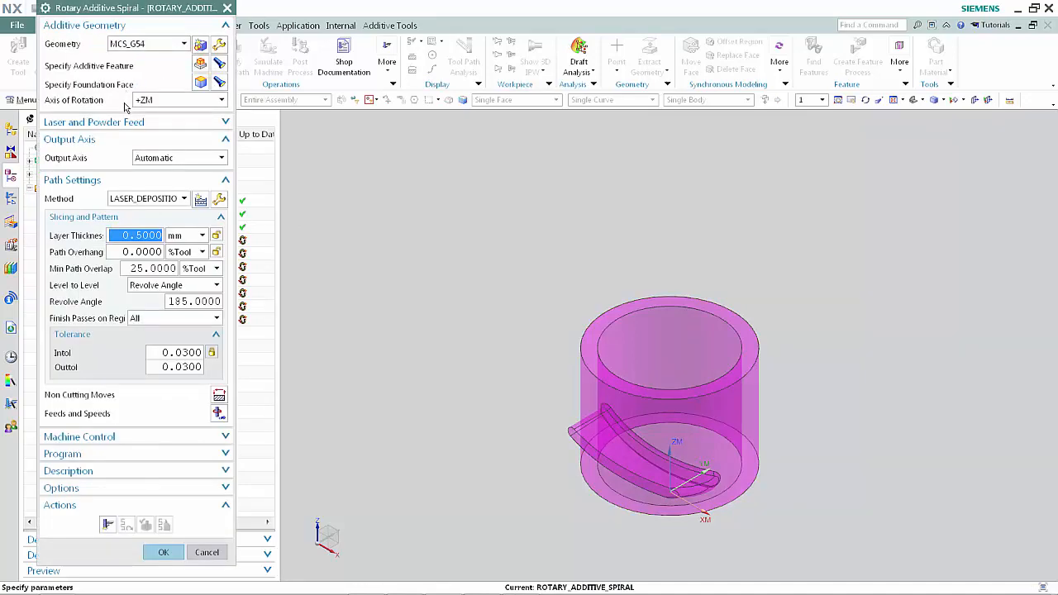
Step: Set the rotary spiral's output axis to Away from Axis of Rotation and its minimum path overlap to 50 %Tool
click(154, 158)
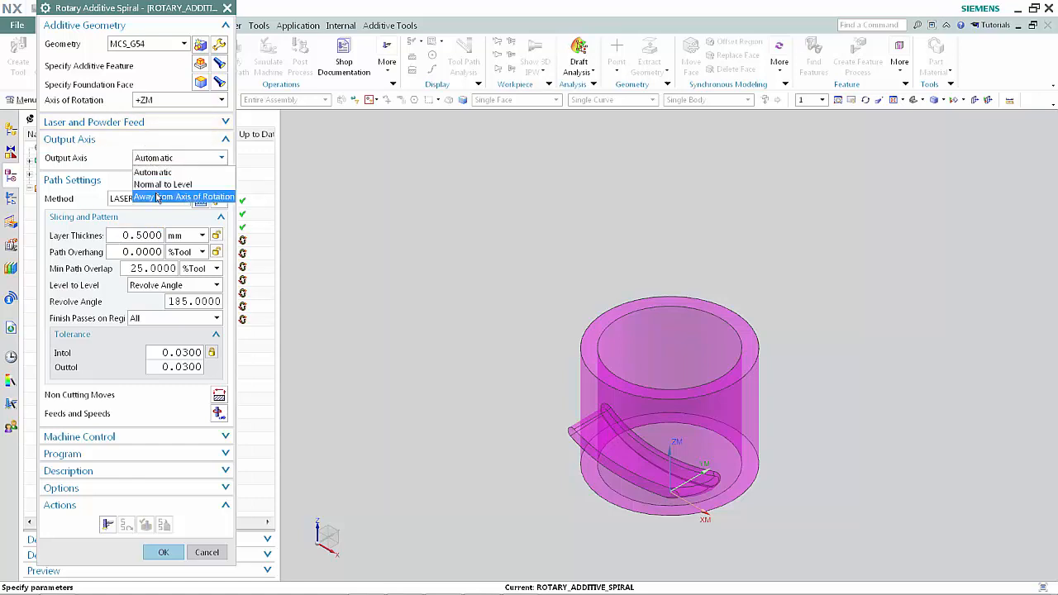
click(157, 196)
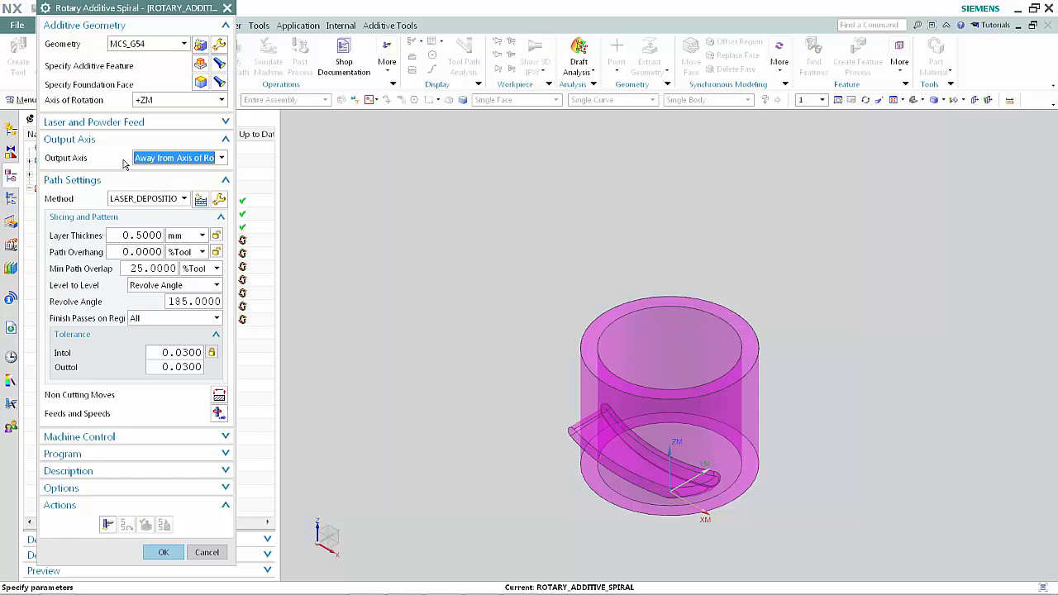
double_click(142, 268)
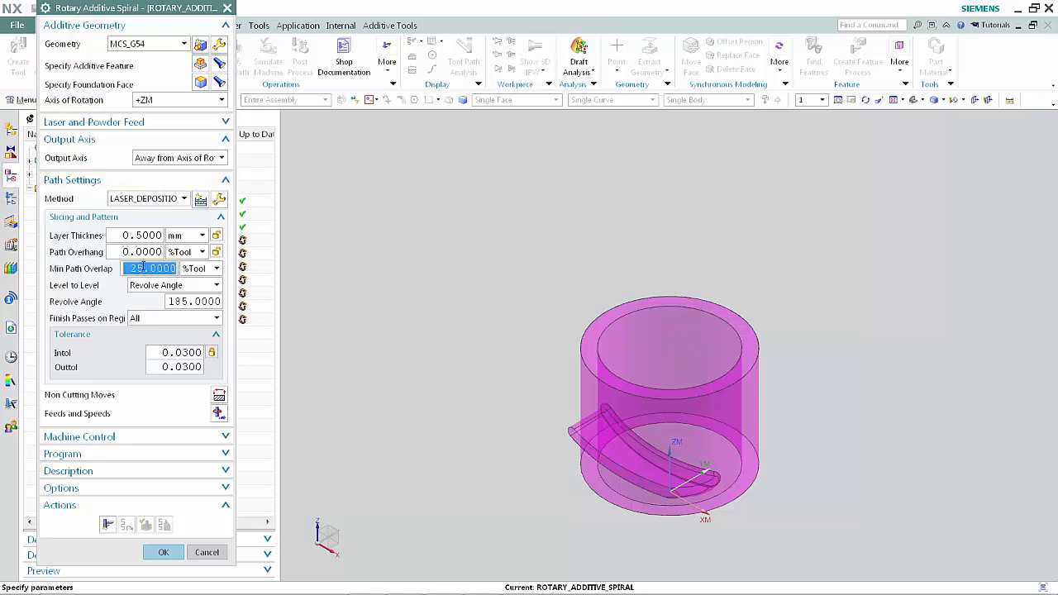
text(50)
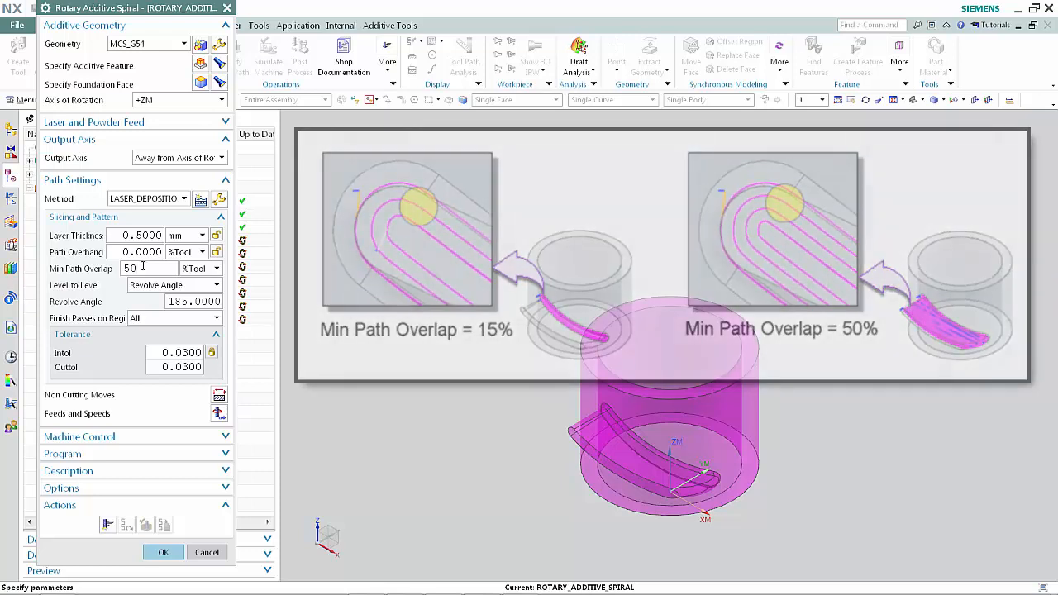
Step: Generate and simulate the rotary spiral tool path on the curved fin, and accept the operation
click(108, 524)
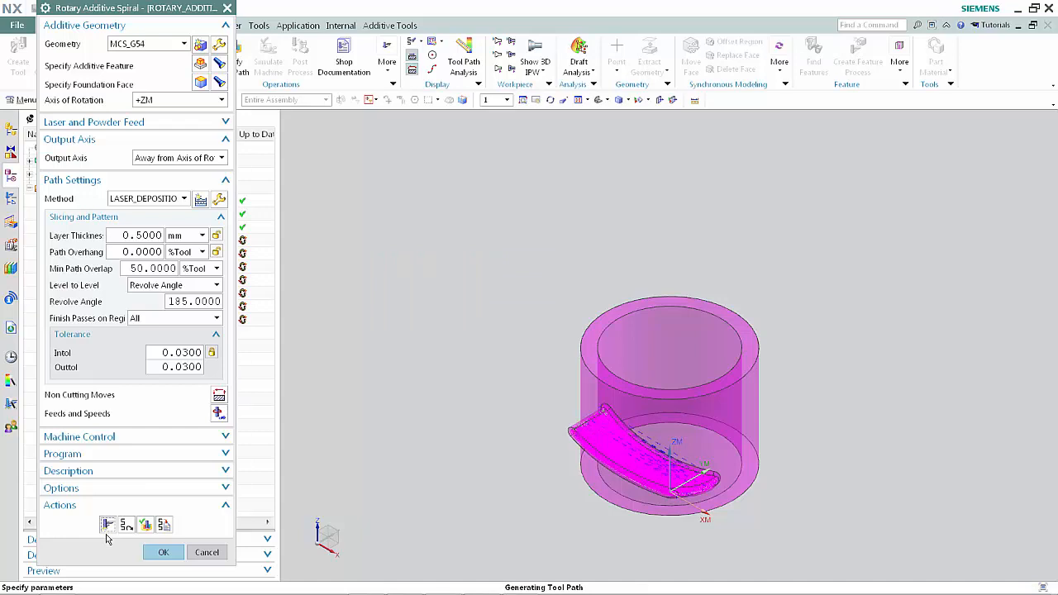
click(145, 525)
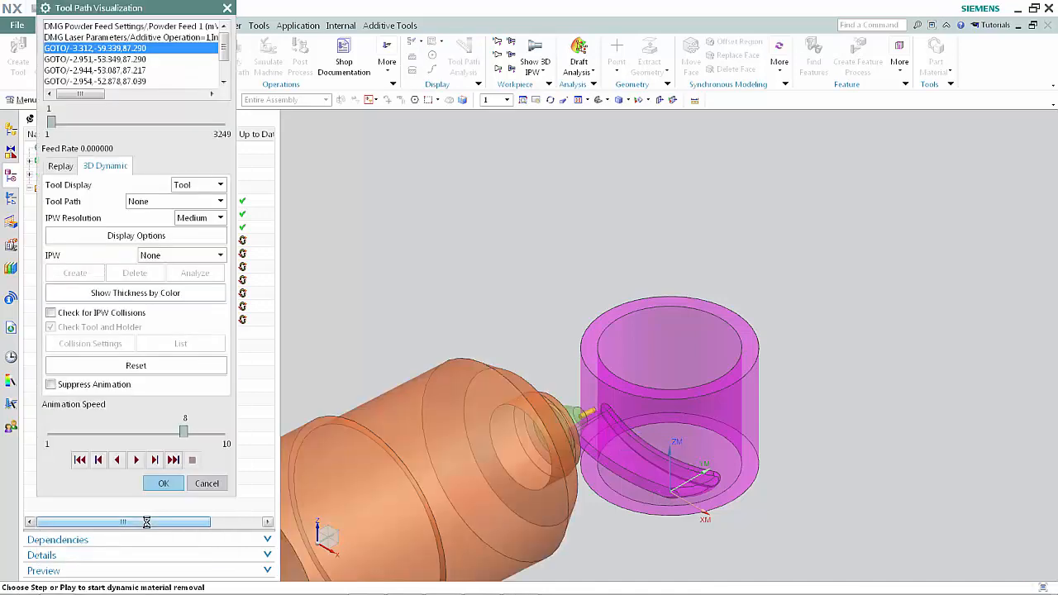
click(138, 460)
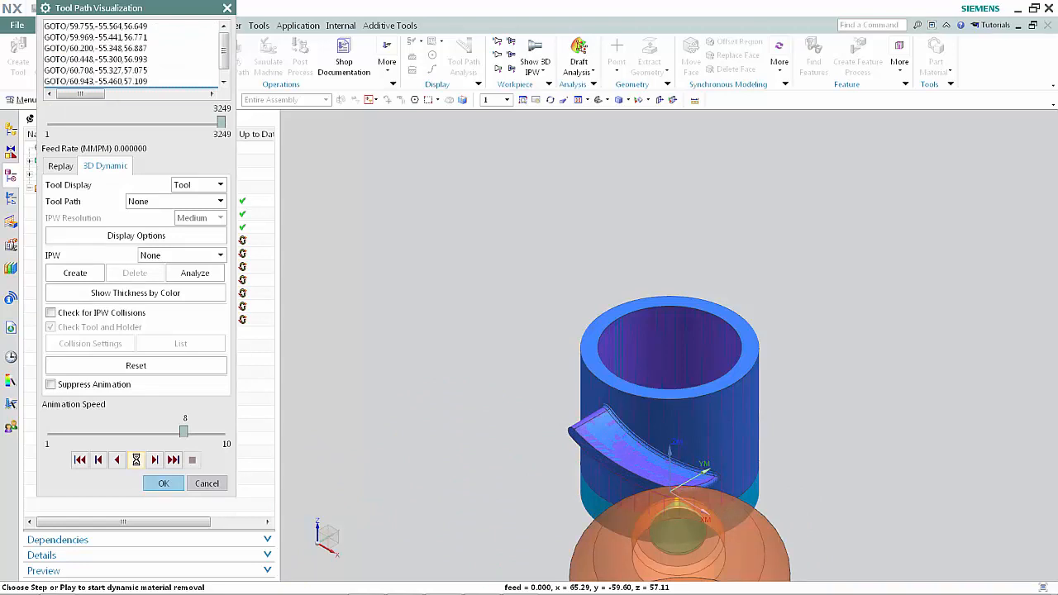
click(163, 484)
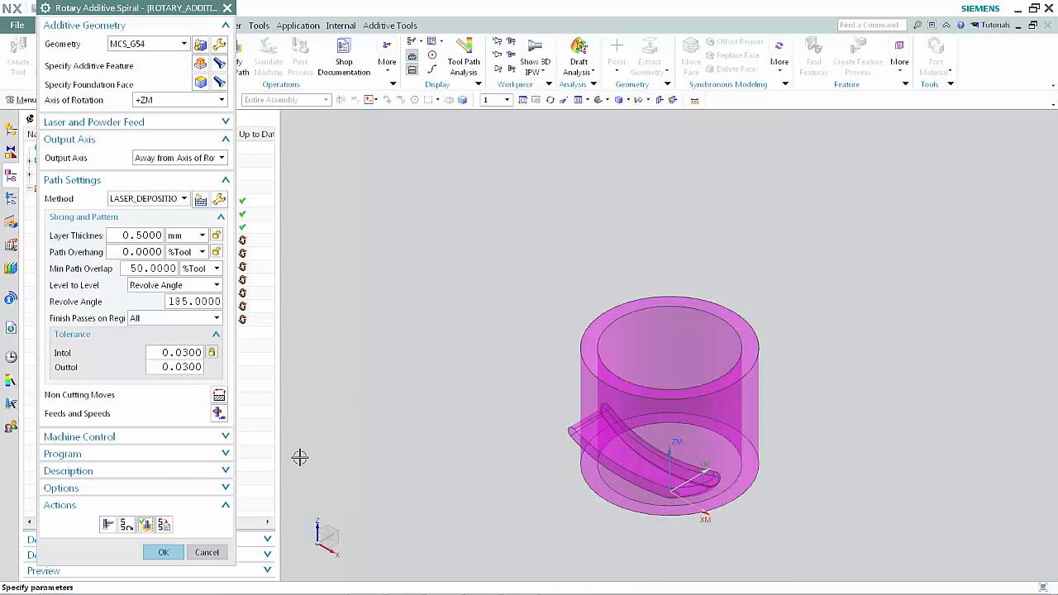
click(163, 558)
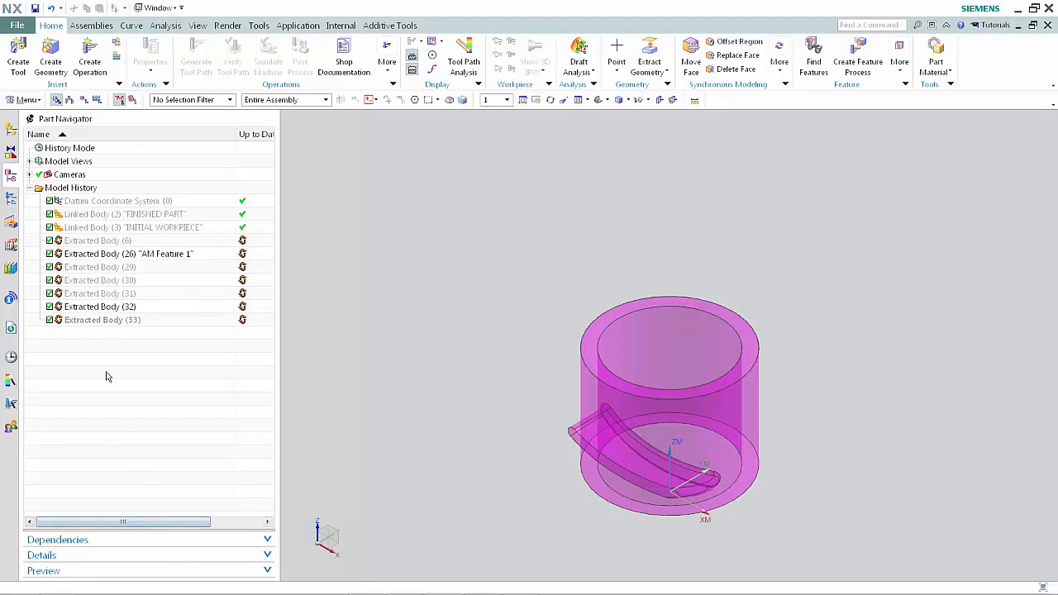
Step: Start a transformation of ROTARY_ADDITIVE_SPIRAL that rotates it about a line through the origin (0, 0, 0) along ZC
click(11, 200)
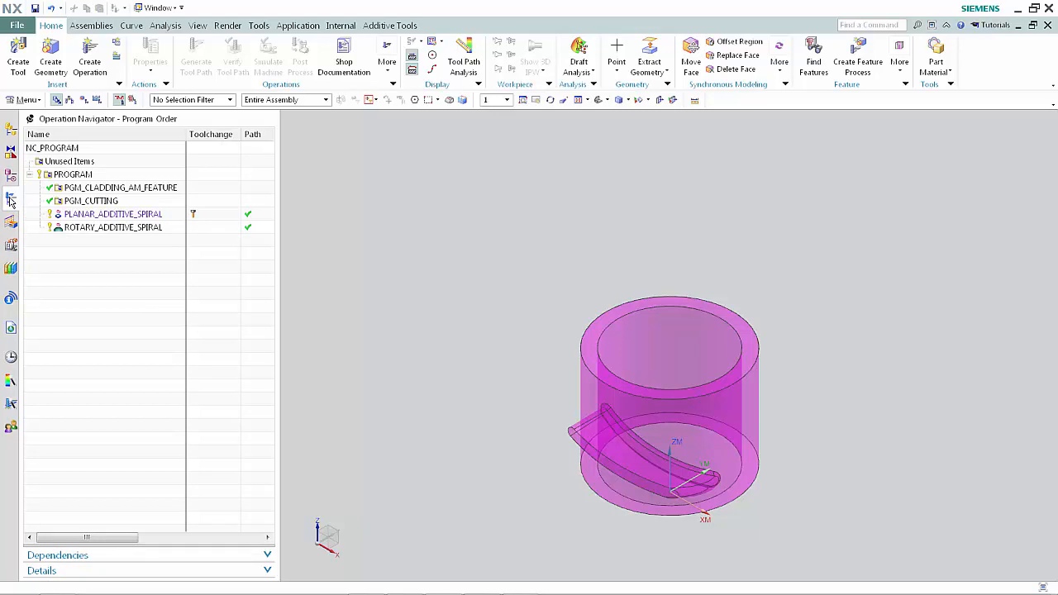
right_click(66, 229)
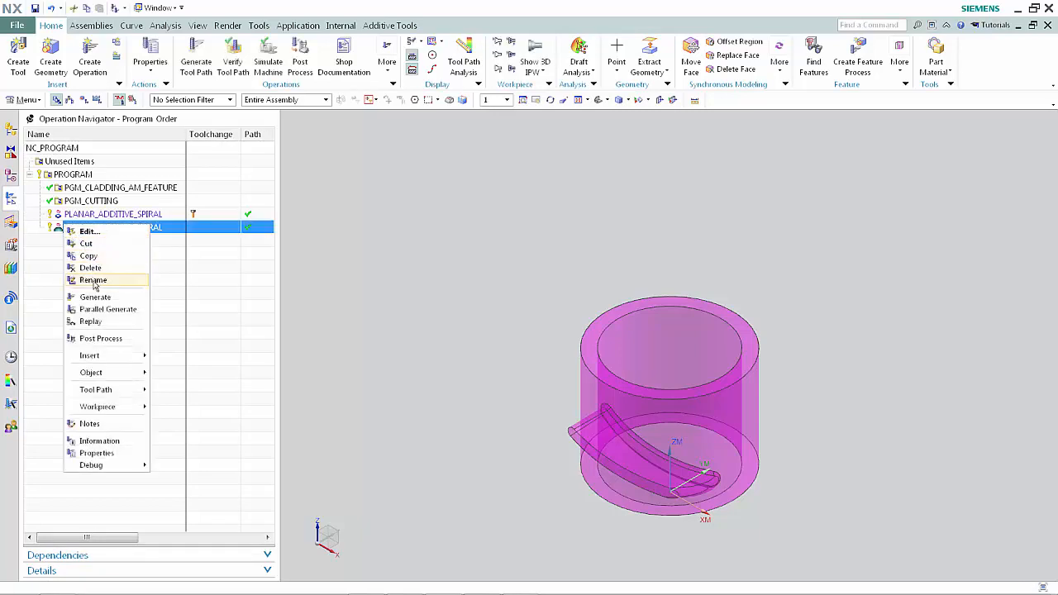
mouse_move(103, 374)
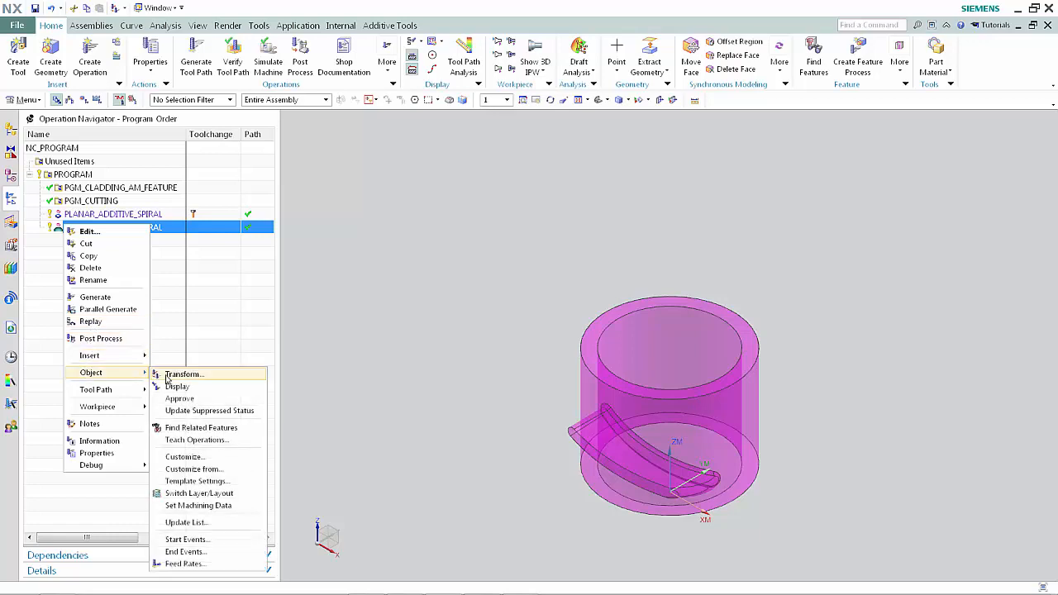
click(184, 375)
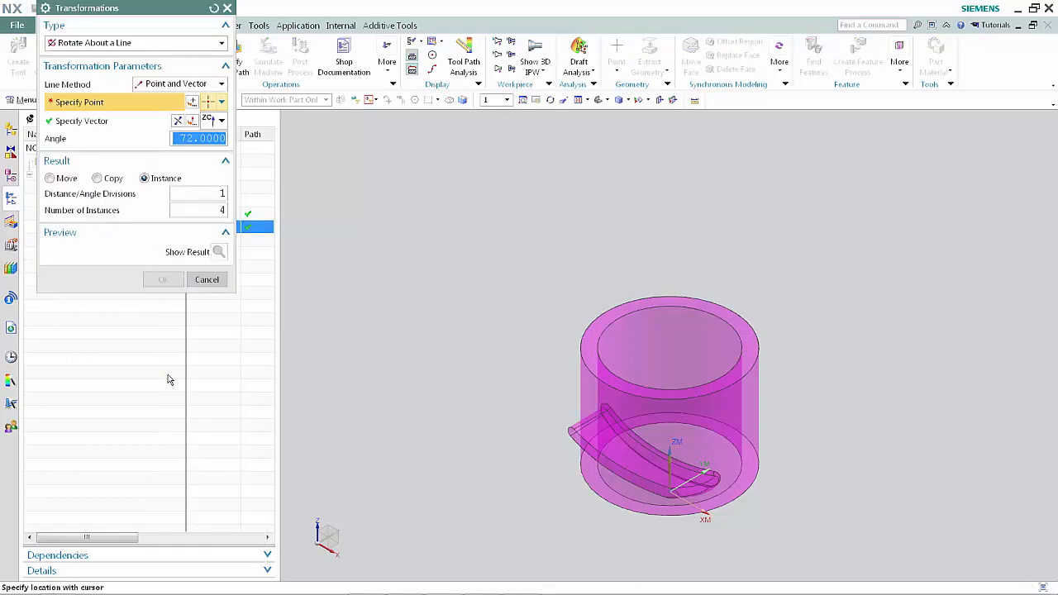
click(191, 103)
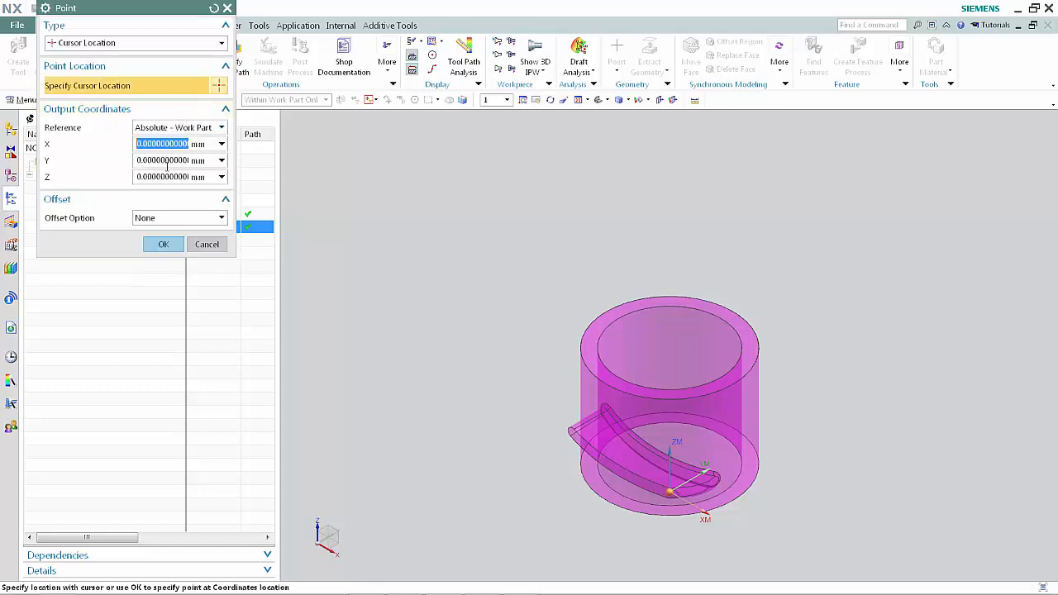
click(163, 245)
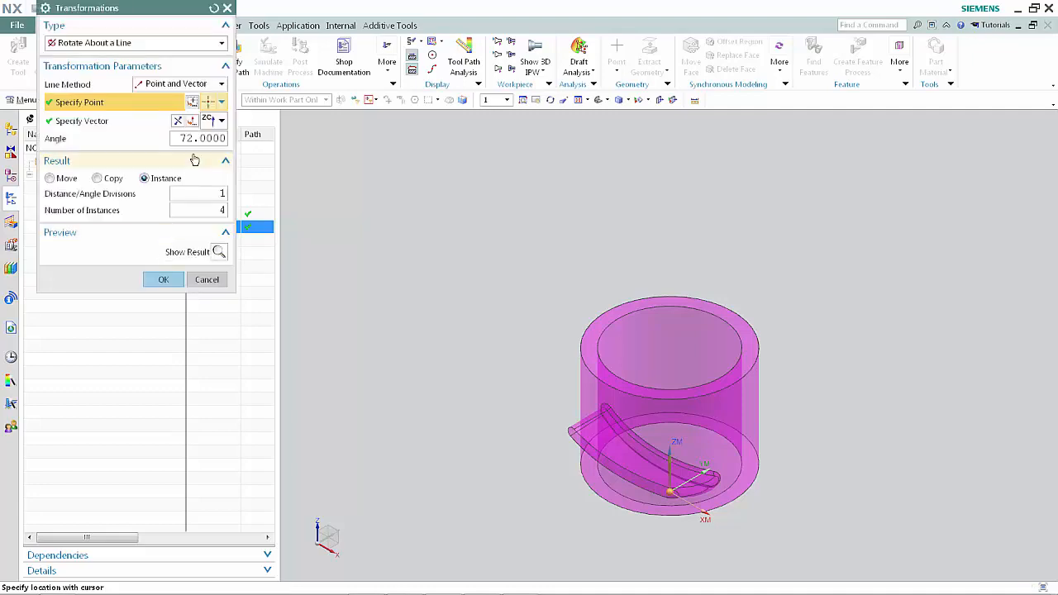
Step: Set the rotation angle to 360/5 and create 4 instances of the rotary spiral operation
double_click(195, 138)
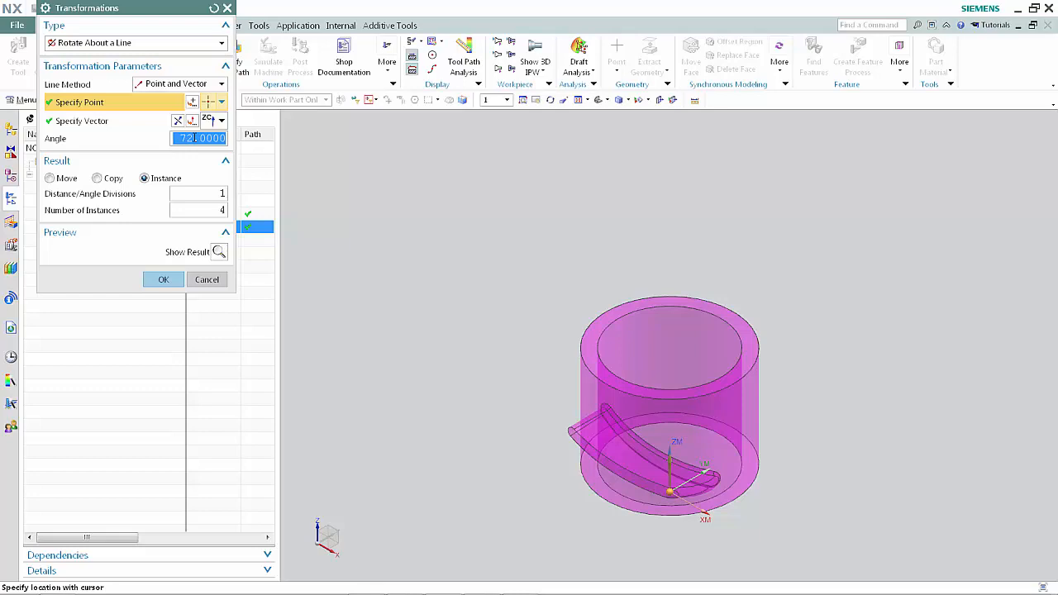
text(360)
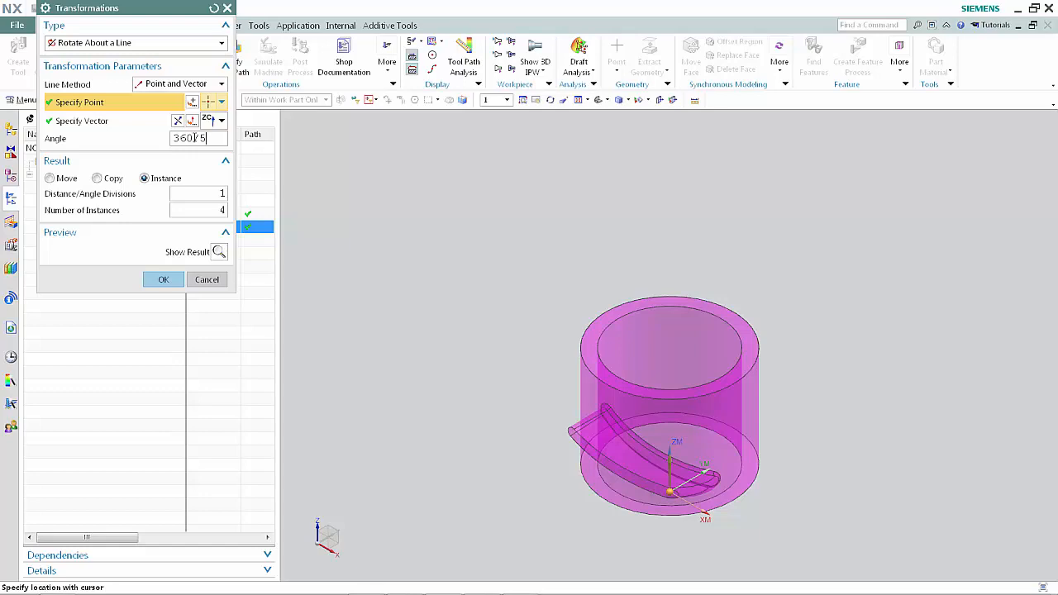
text(/5)
double_click(211, 207)
text(4)
click(165, 280)
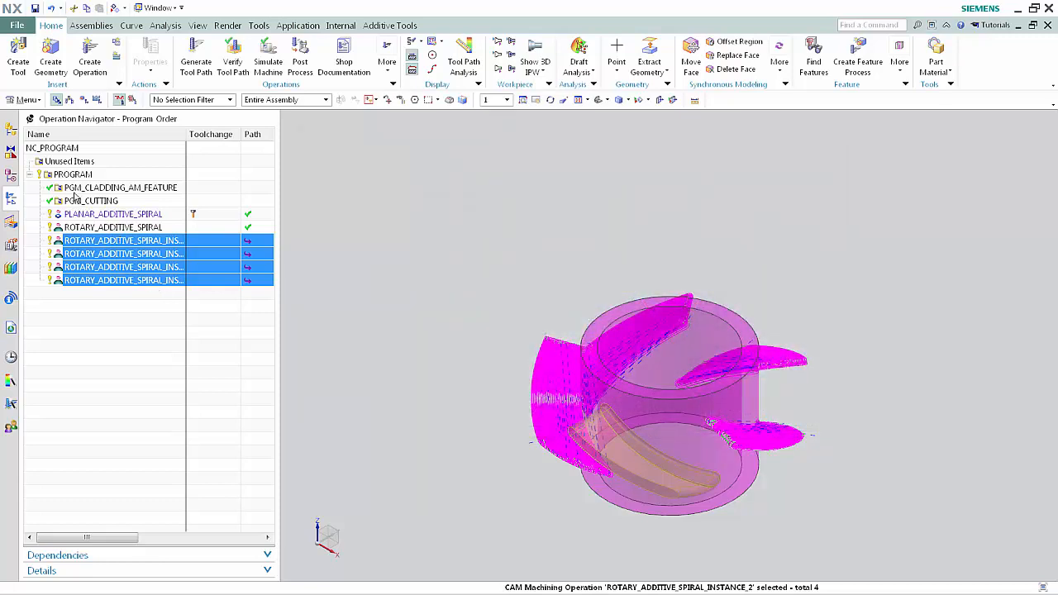
Step: Show all extracted bodies from Extracted Body (6) through Extracted Body (33)
click(10, 175)
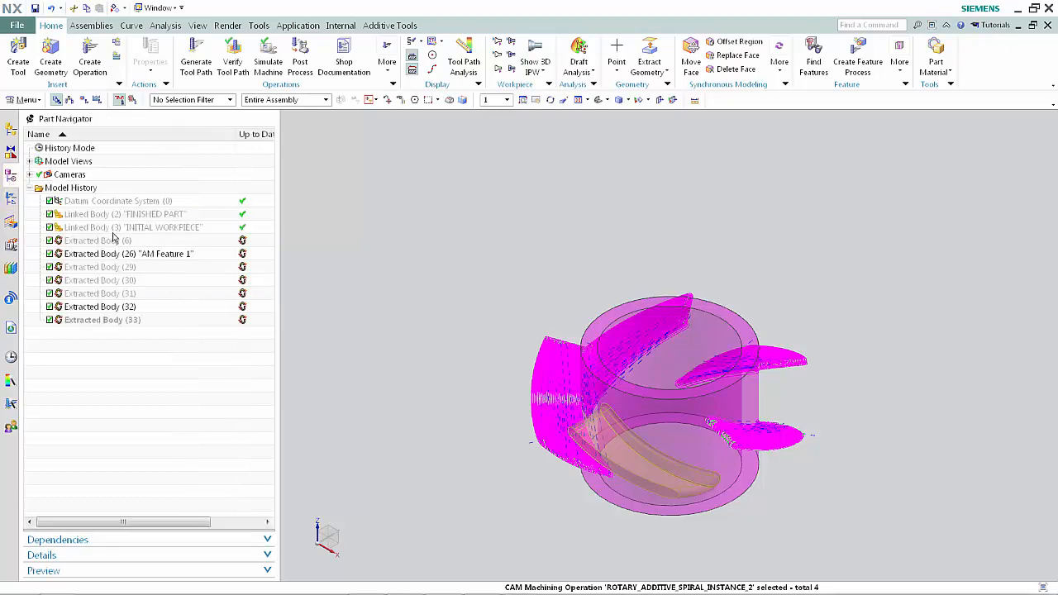
click(112, 240)
shift+click(127, 321)
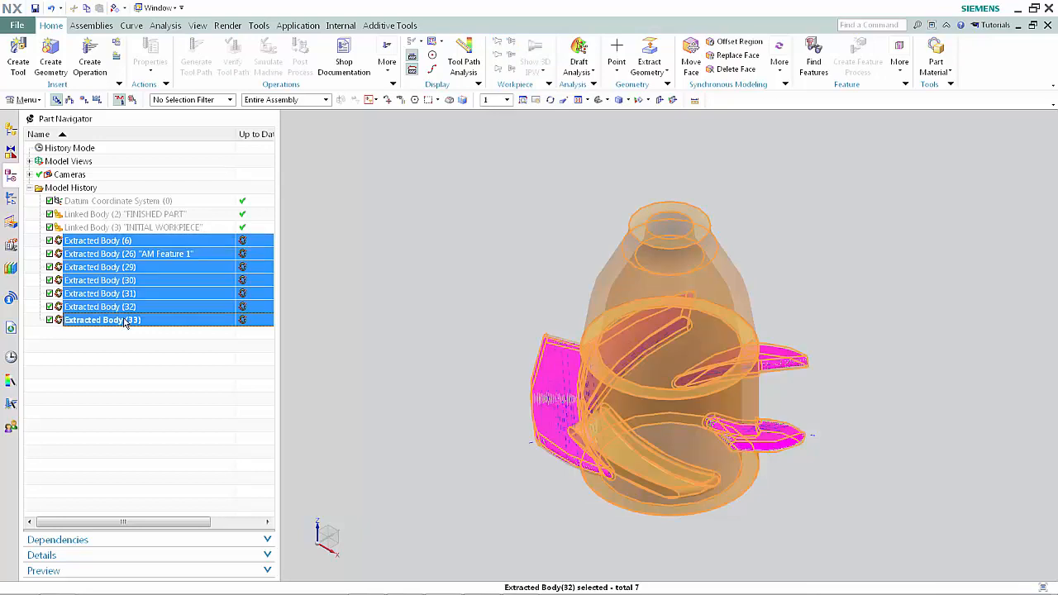
right_click(116, 296)
mouse_move(157, 302)
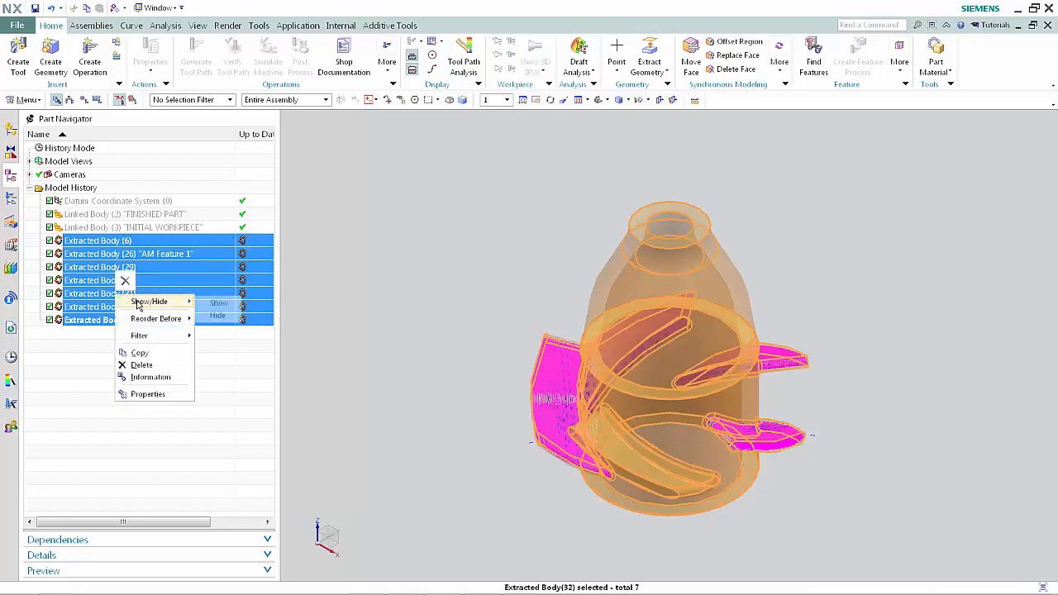
click(217, 303)
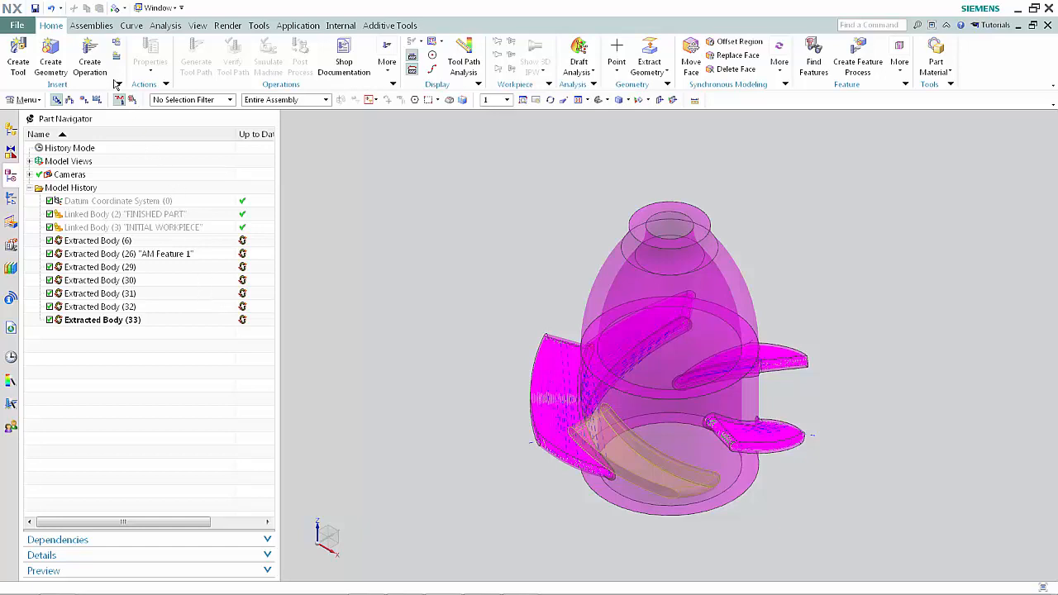
Step: Create operation PLANAR_ADDITIVE_SPIRAL_1 with tool LASER, geometry MCS_G54 and method LASER_DEPOSITION, and specify the domed upper body as its additive feature
click(90, 54)
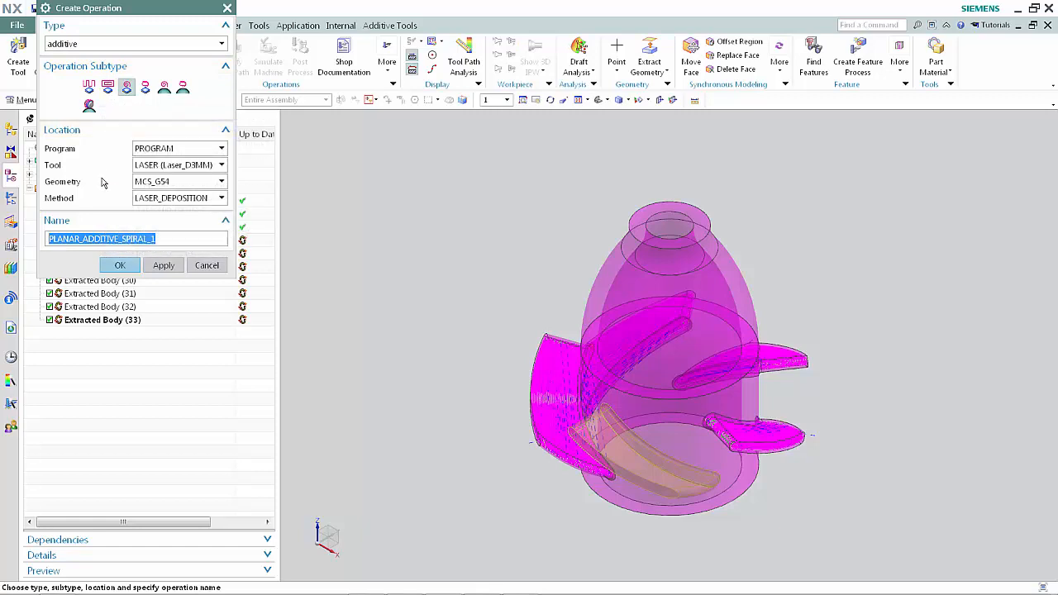
click(119, 266)
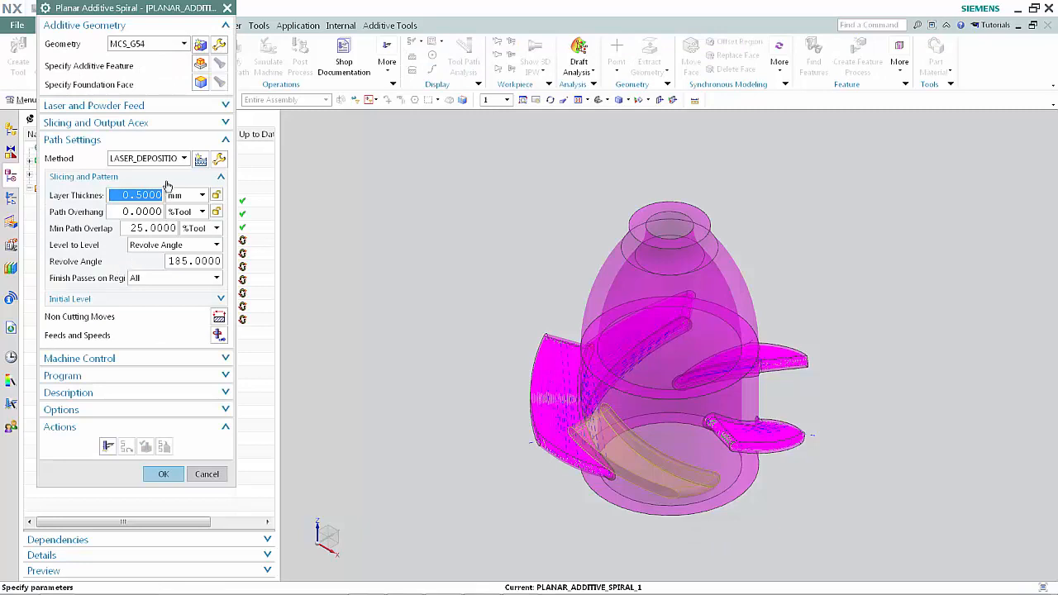
click(202, 65)
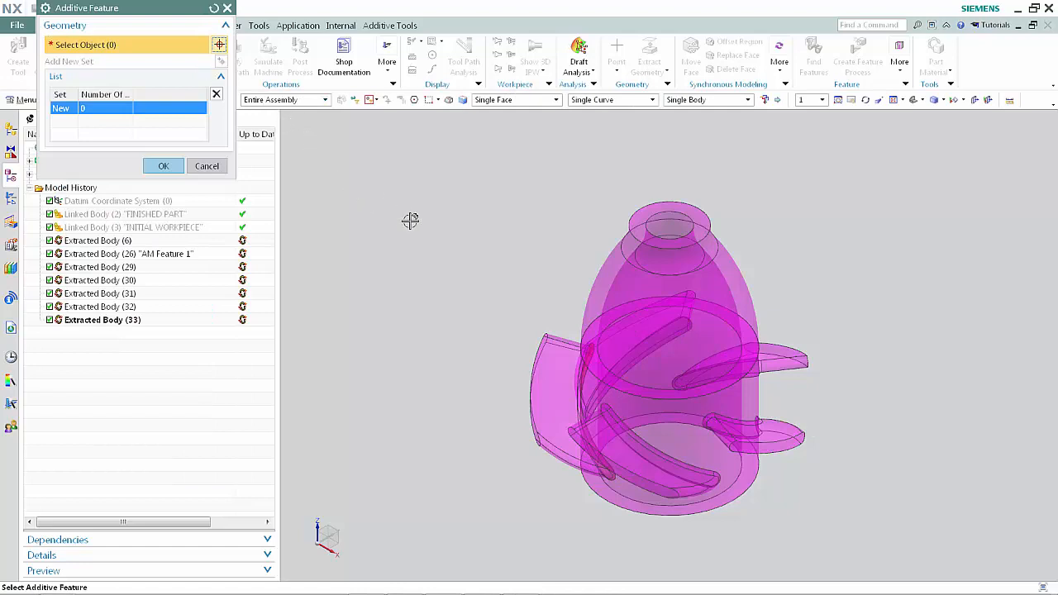
click(599, 279)
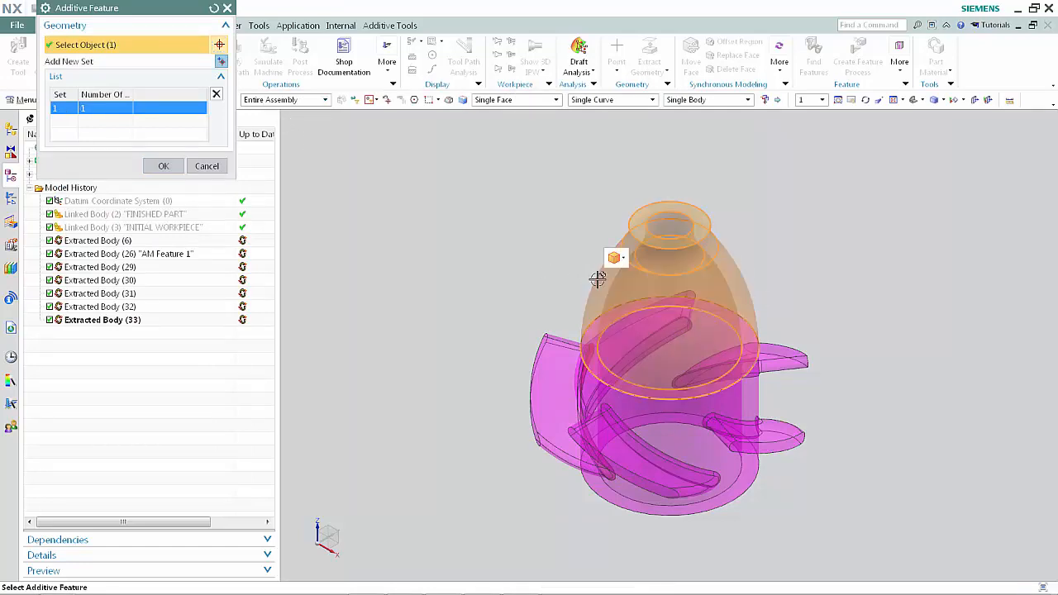
click(163, 166)
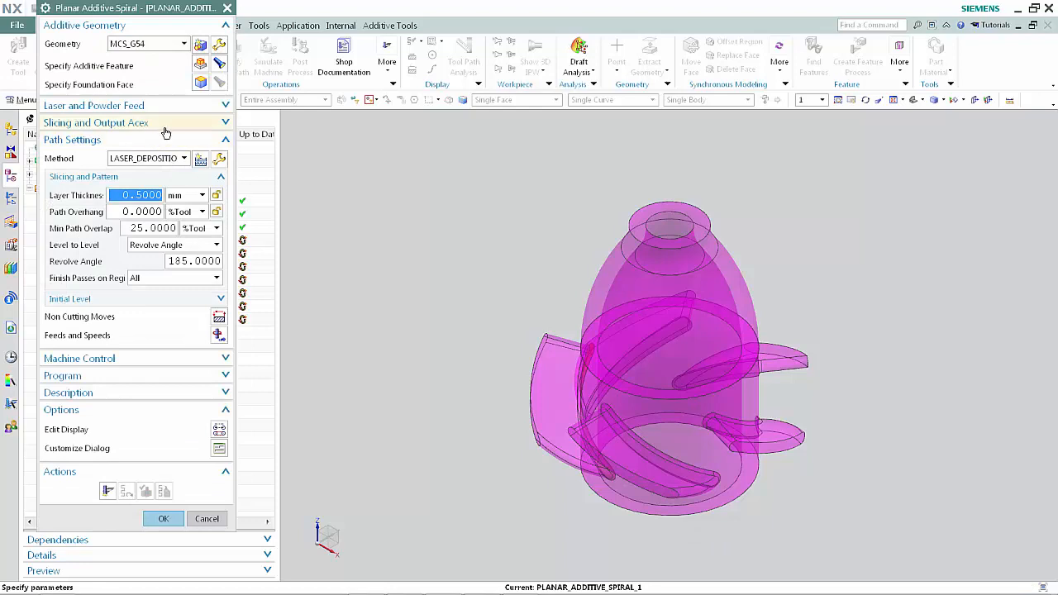
Step: Generate the dome's planar spiral tool path with output axis Automatic and a layer thickness of 2 mm, and accept the operation
click(169, 126)
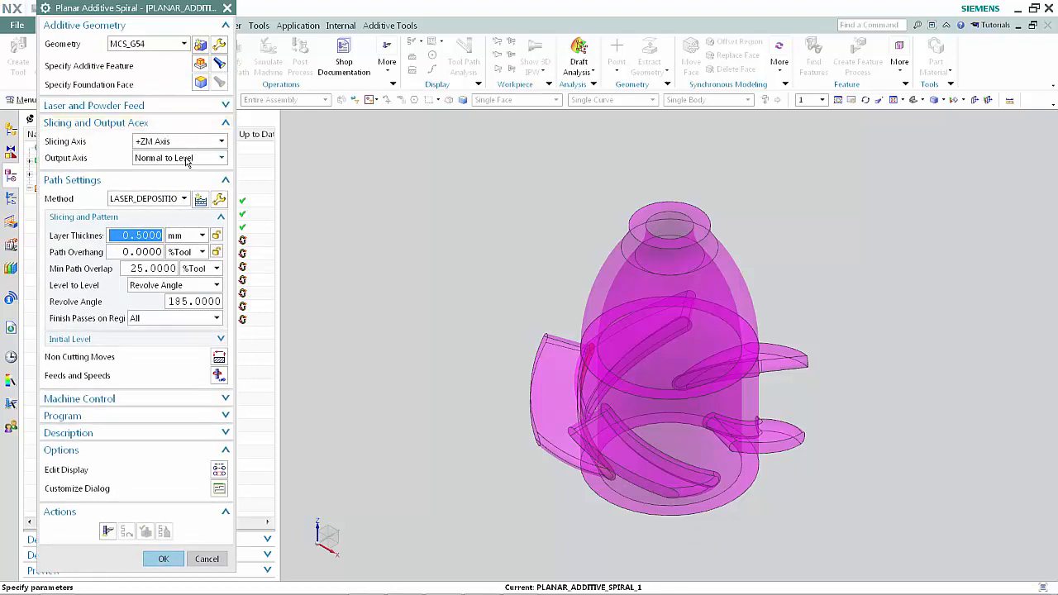
click(187, 159)
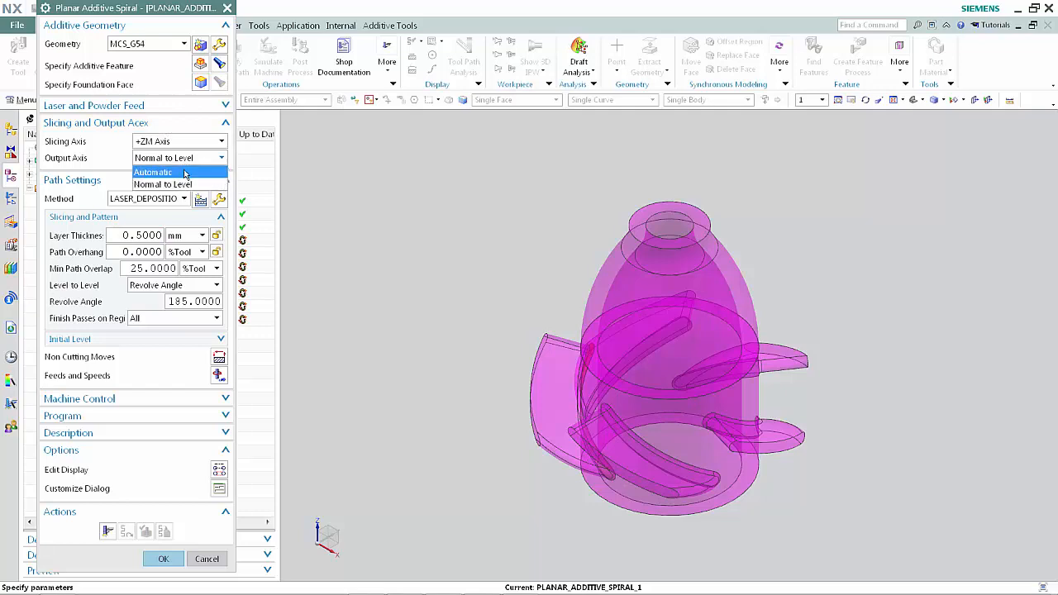
click(185, 173)
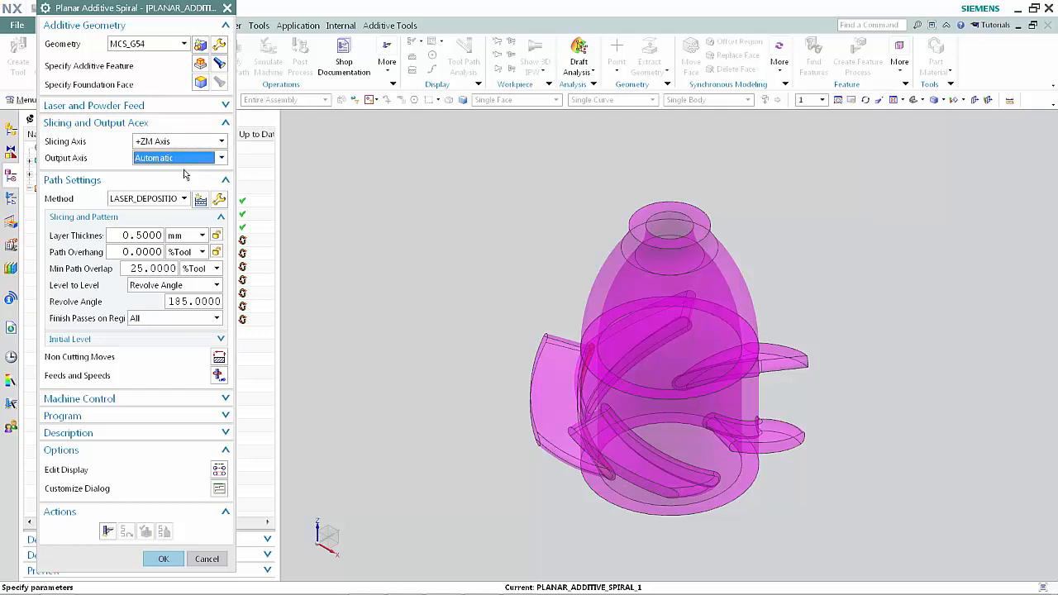
double_click(152, 235)
text(2)
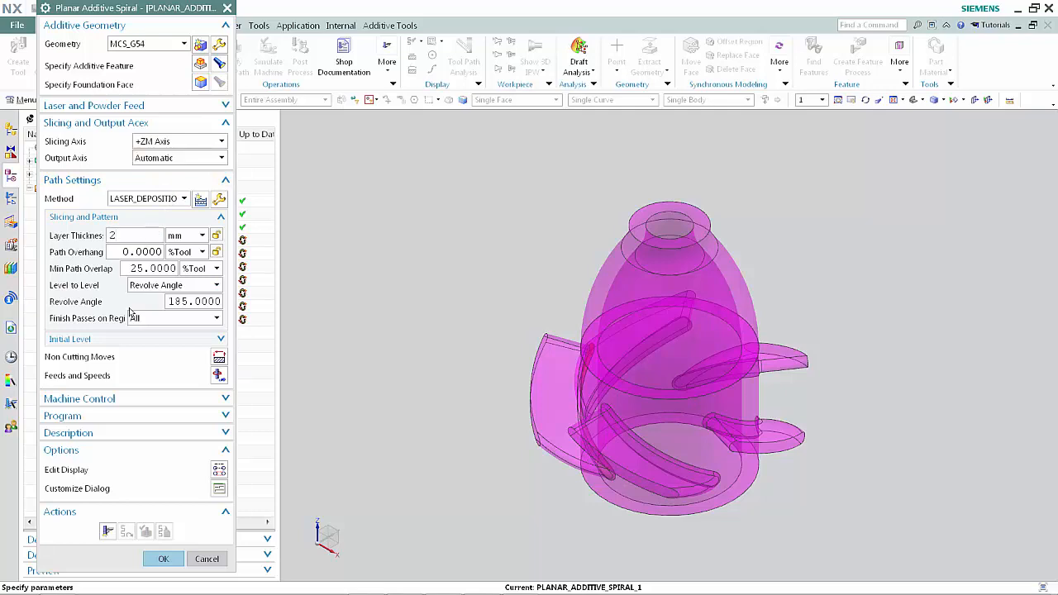
click(107, 531)
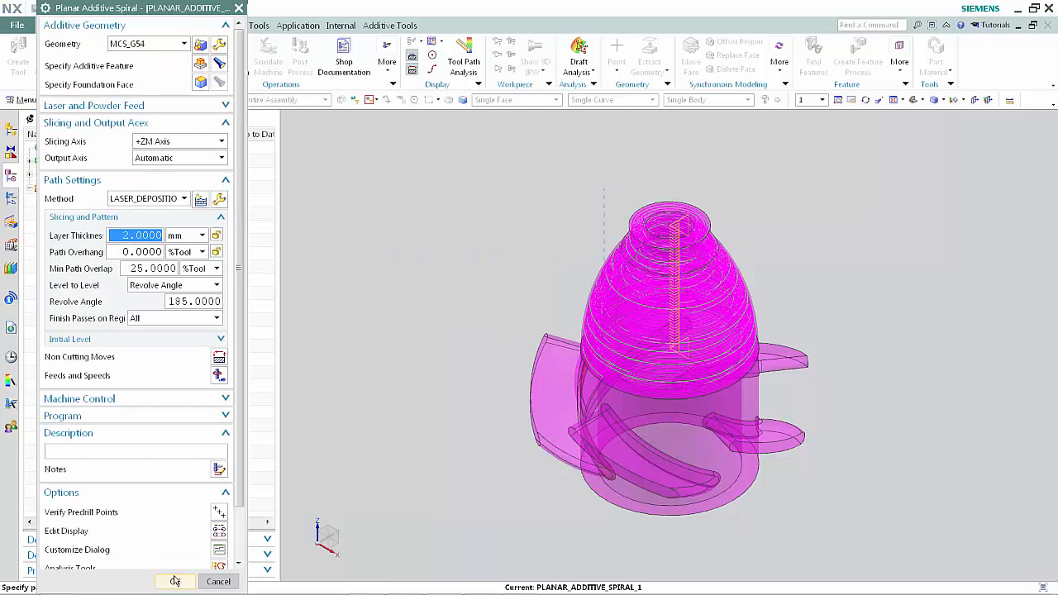
click(176, 583)
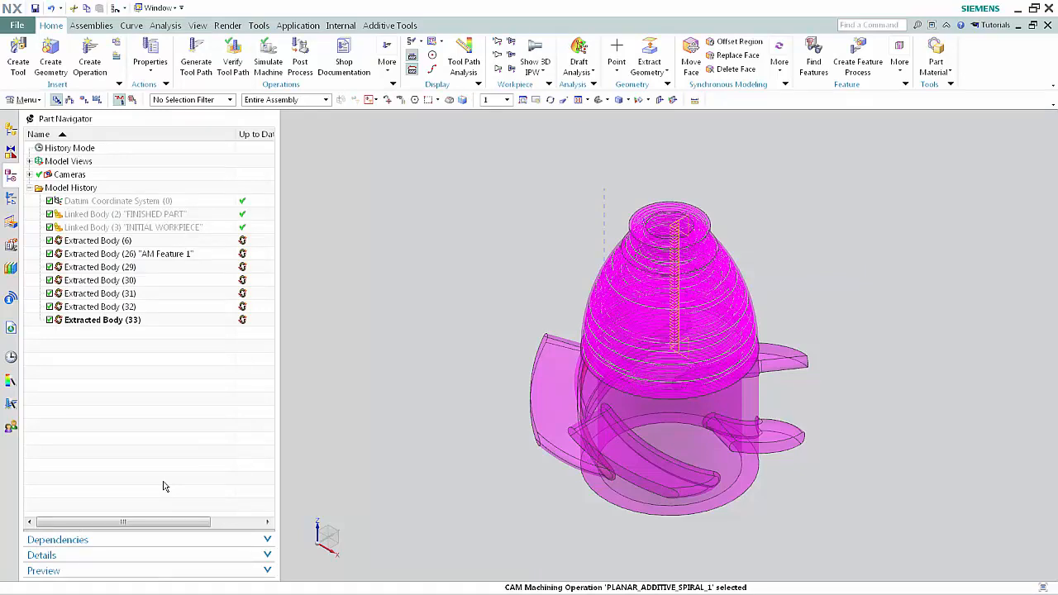
Step: Verify the whole PROGRAM group by playing its additive tool paths in the 3D Dynamic simulation
click(12, 200)
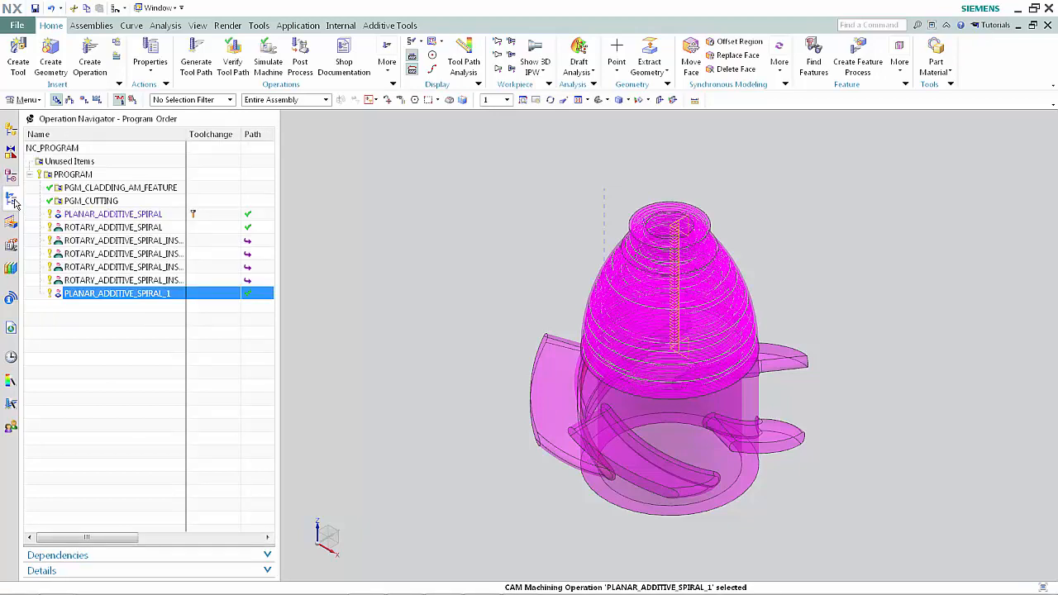
click(72, 175)
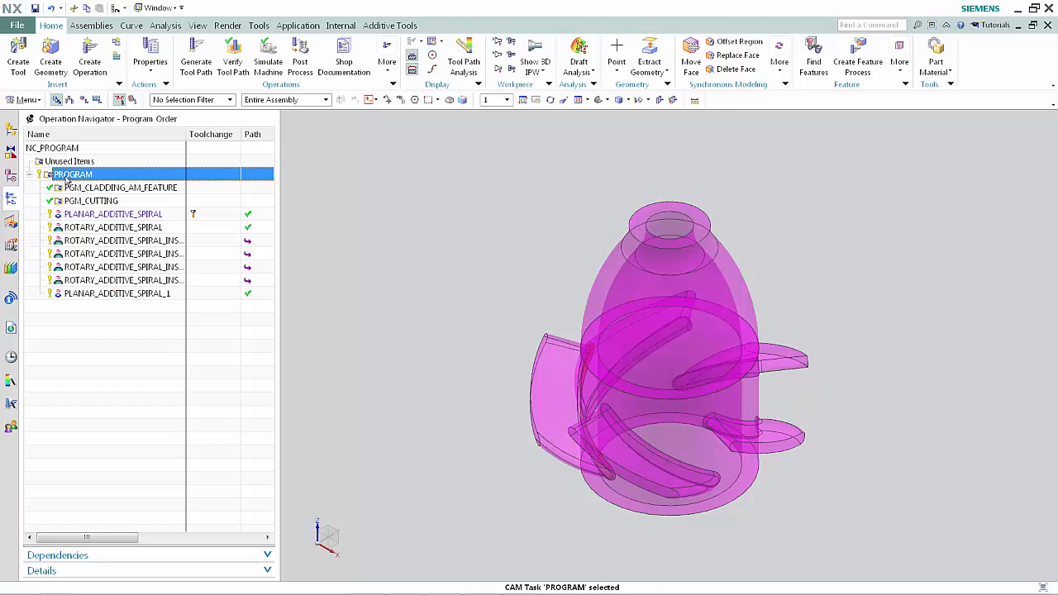
click(232, 58)
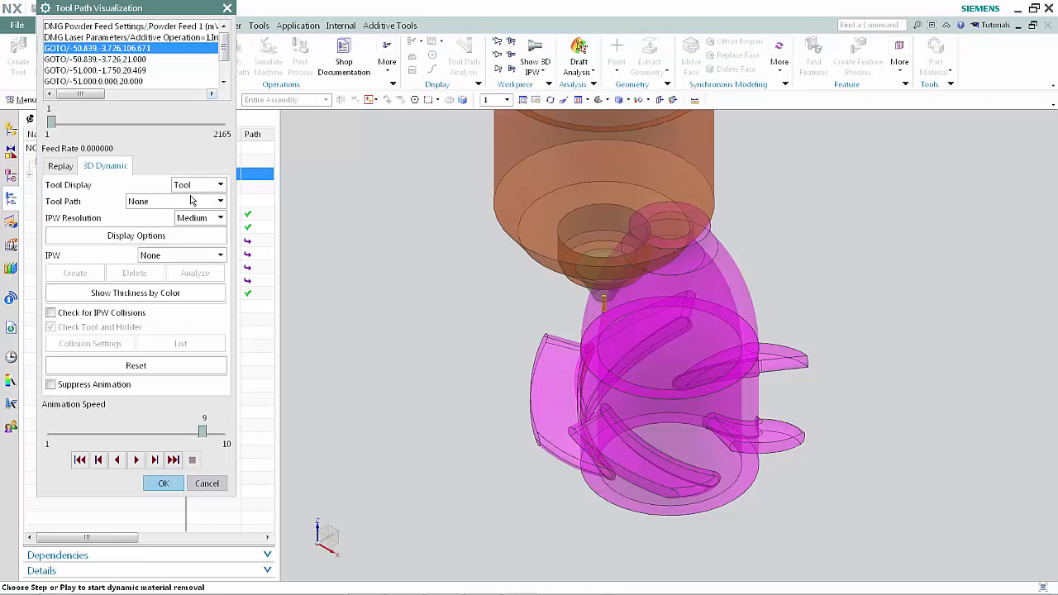
click(136, 461)
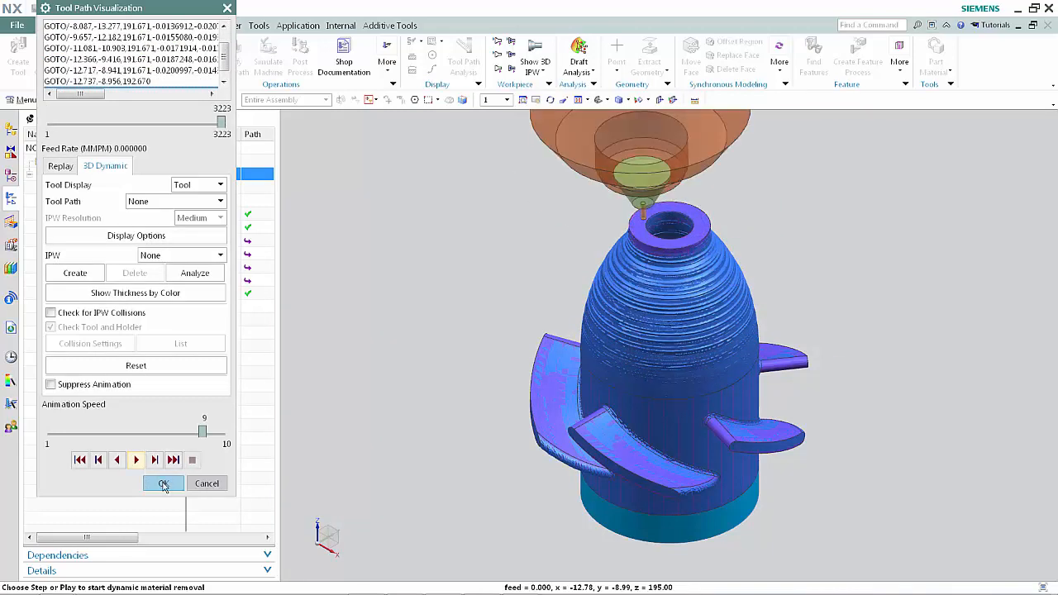
click(163, 484)
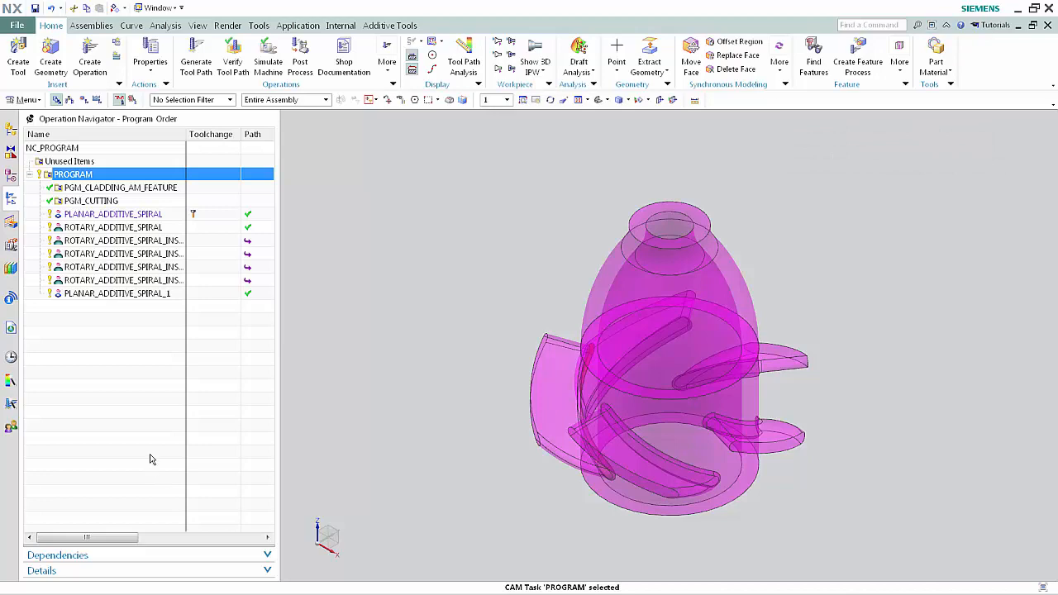
Step: Hide all the extracted bodies and show Linked Body (2) "FINISHED PART"
click(11, 177)
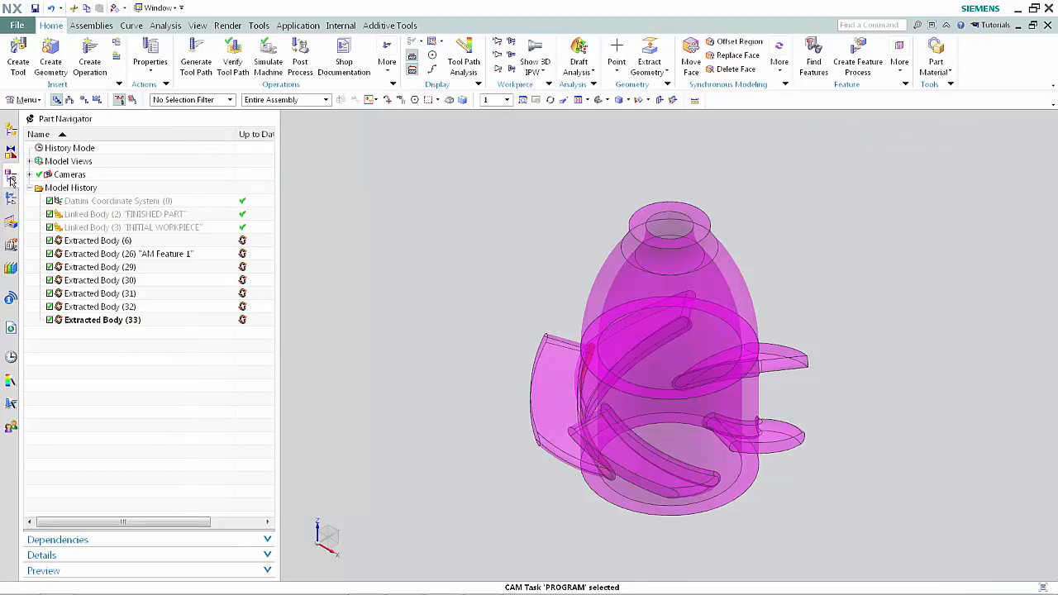
click(84, 241)
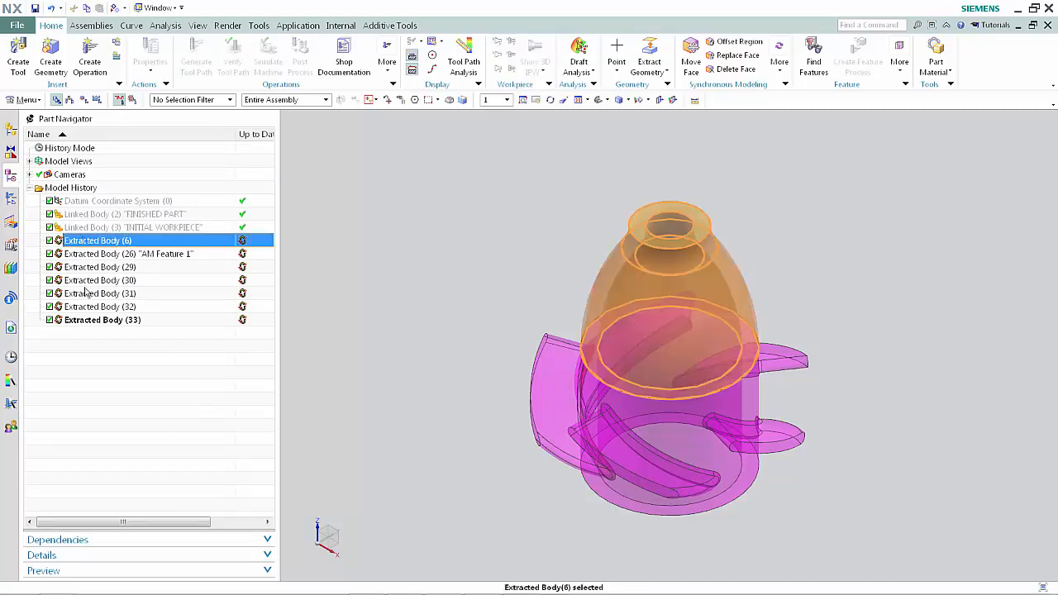
shift+click(93, 320)
right_click(98, 275)
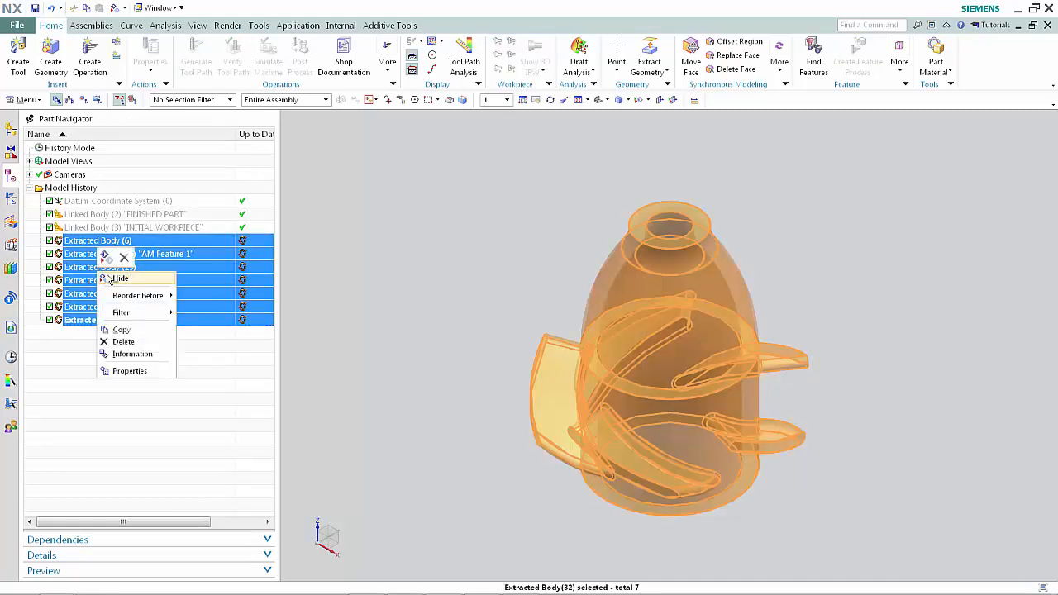
click(115, 278)
click(139, 217)
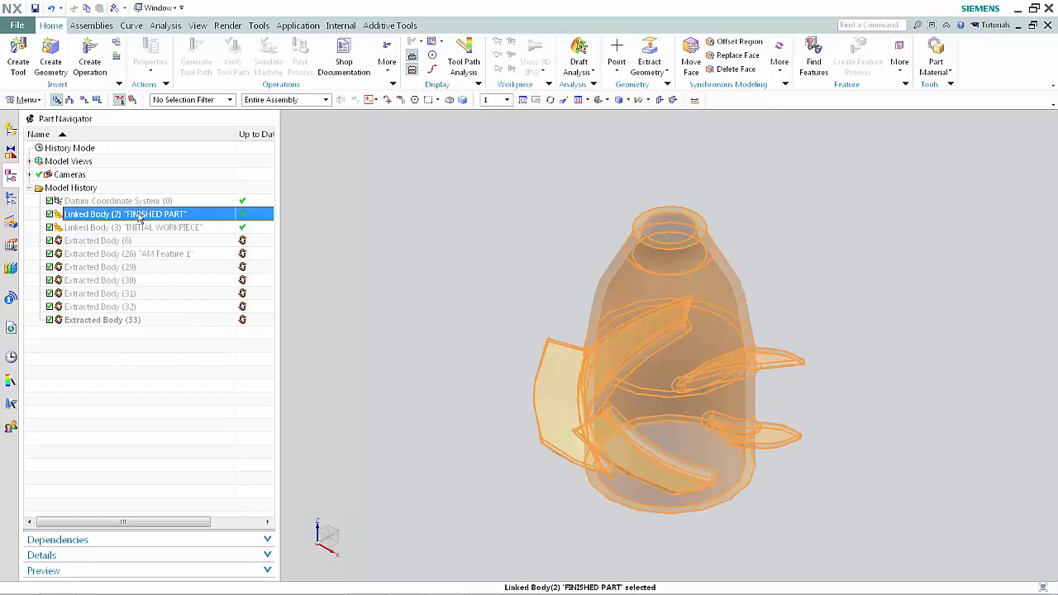
right_click(139, 217)
click(152, 221)
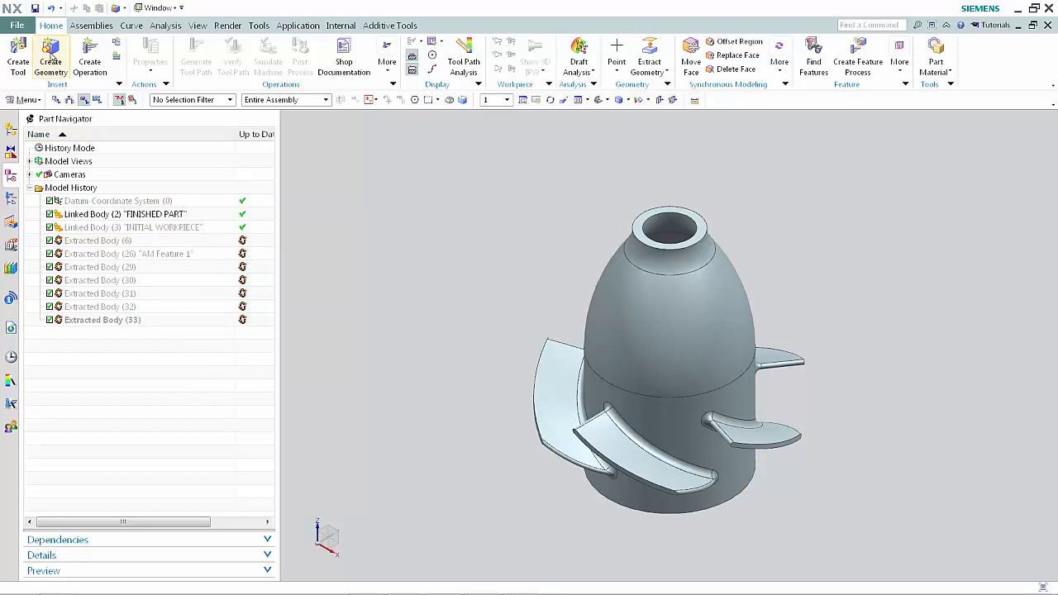
Step: Create the multi-blade geometry group MULTI_BLADE_GEOM of type mill_multi_blade under WORKPIECE_MILLING
click(50, 53)
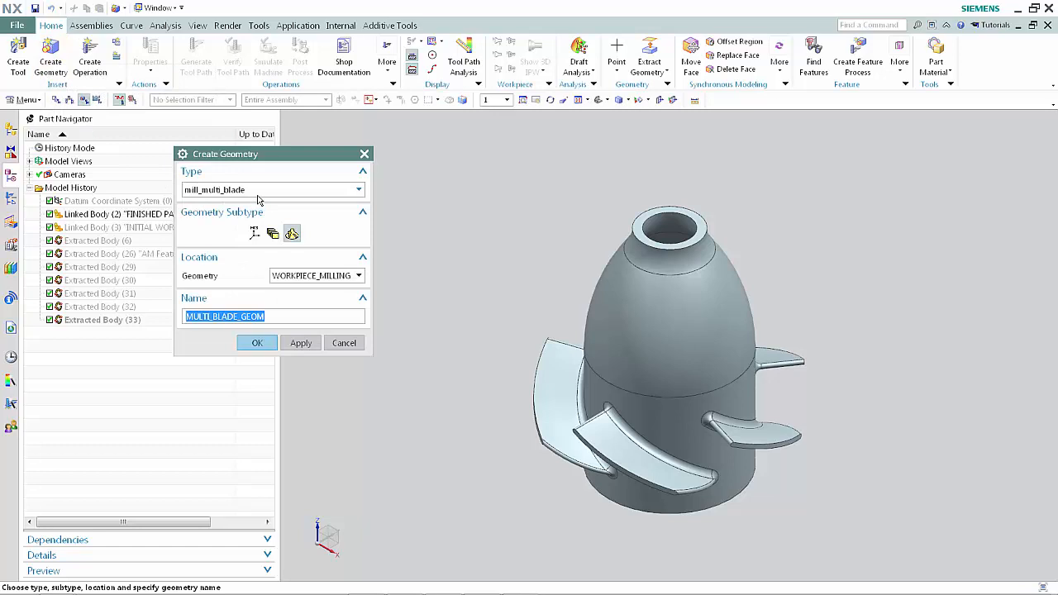
click(293, 236)
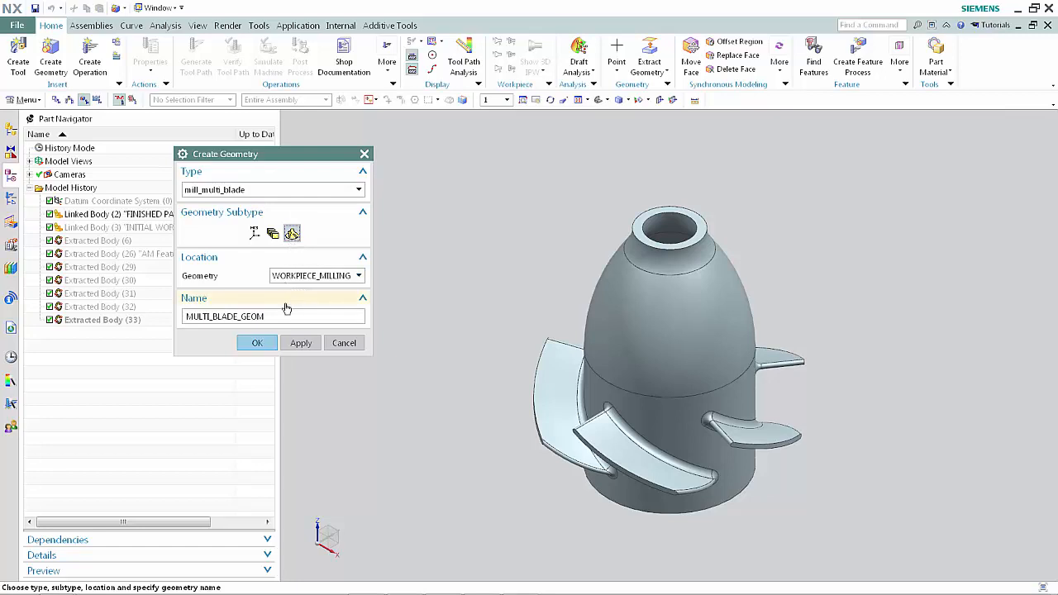
click(258, 343)
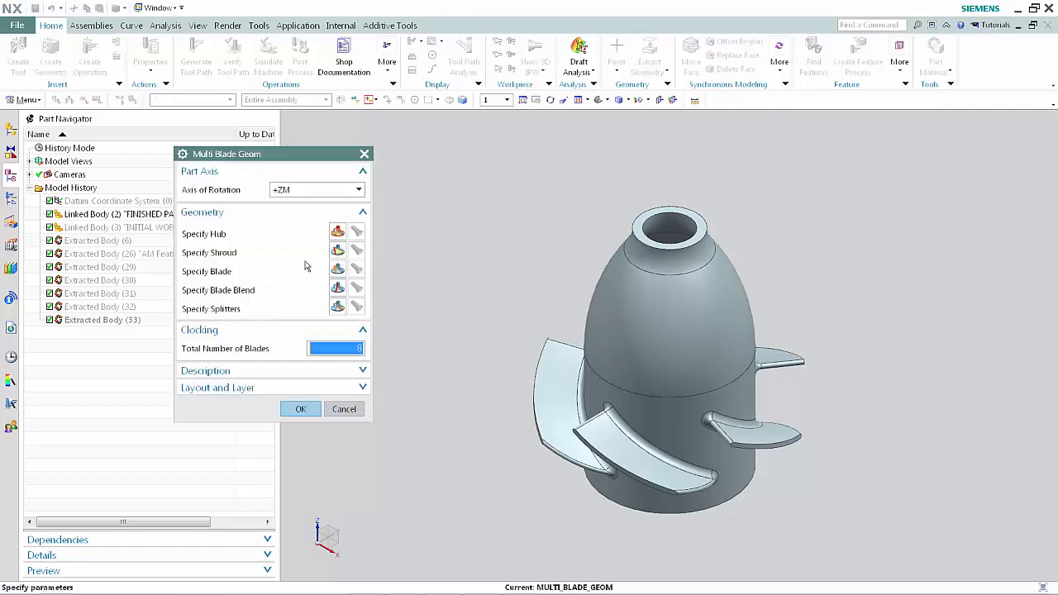
Step: Specify the cylindrical body face as the hub and the outer tip face of the front fin as the shroud
click(339, 233)
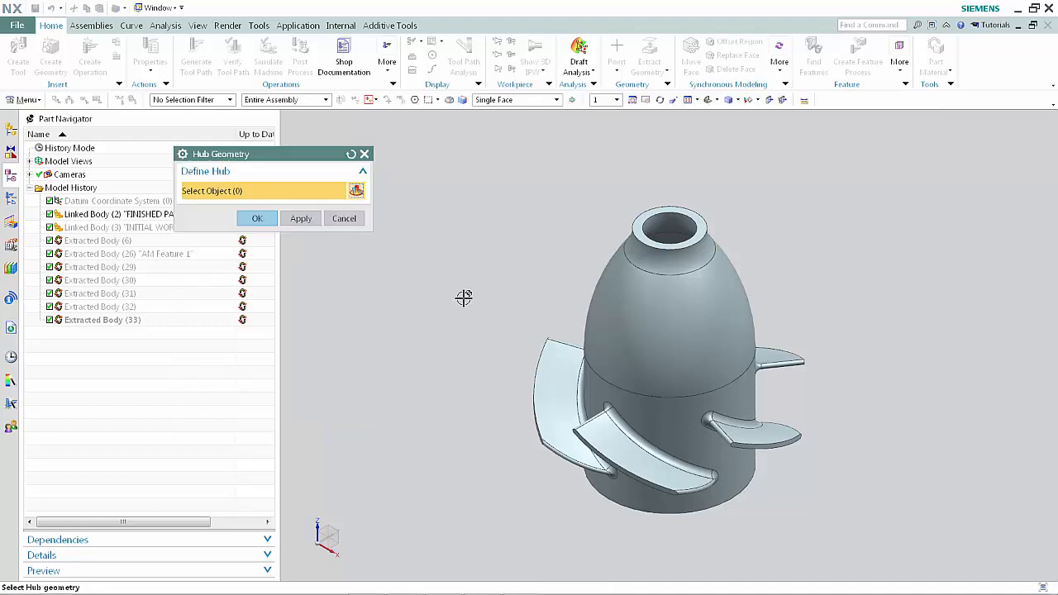
click(585, 382)
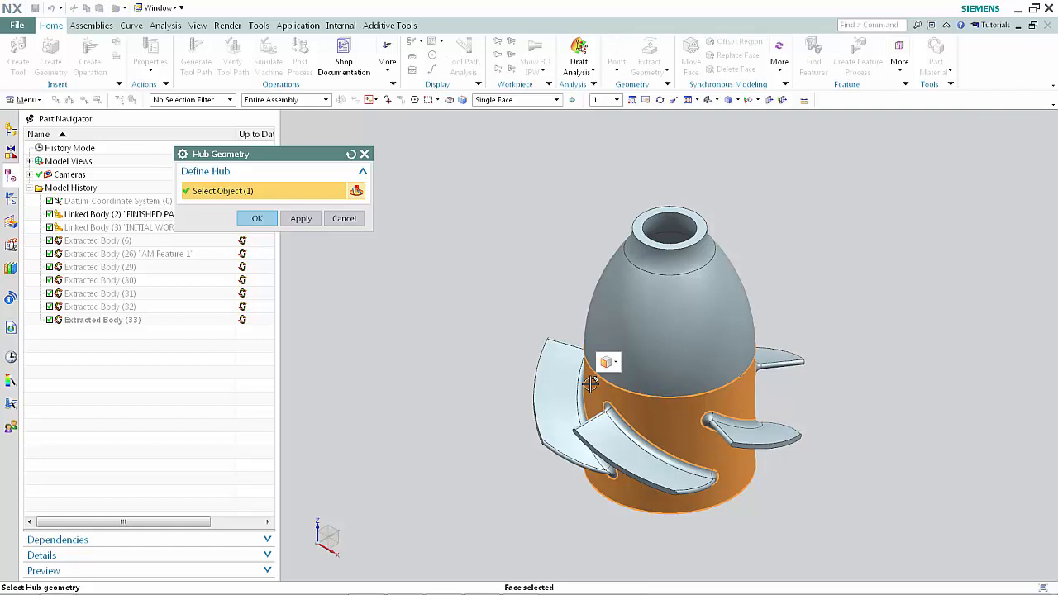
click(258, 220)
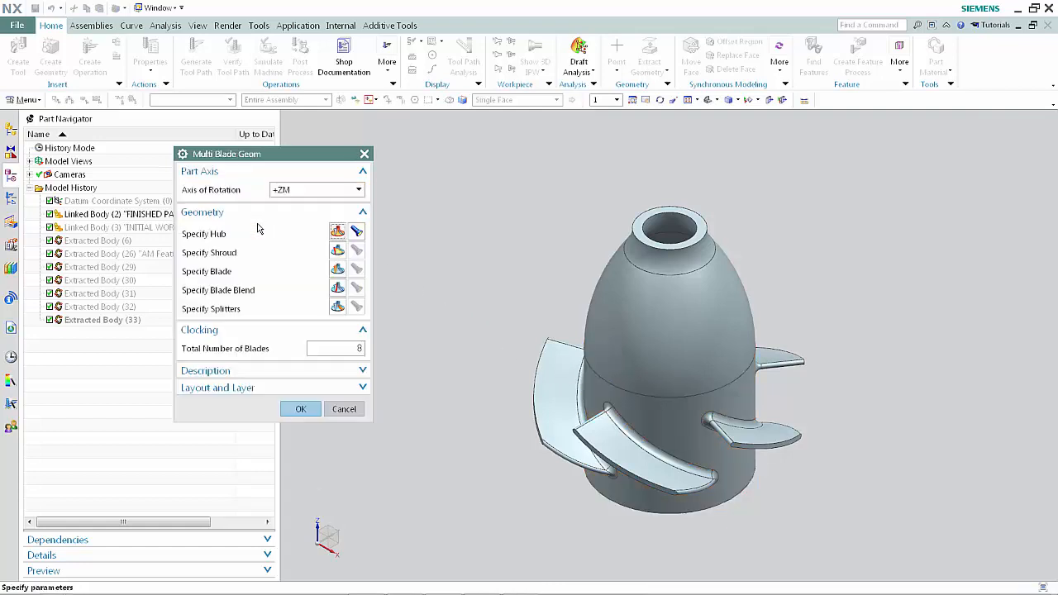
click(337, 253)
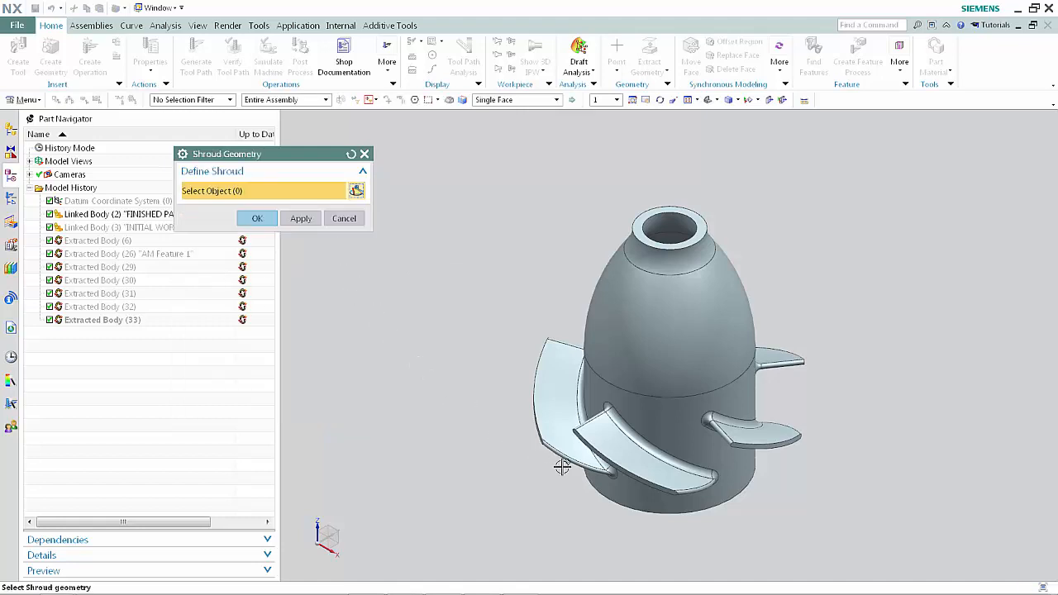
click(651, 455)
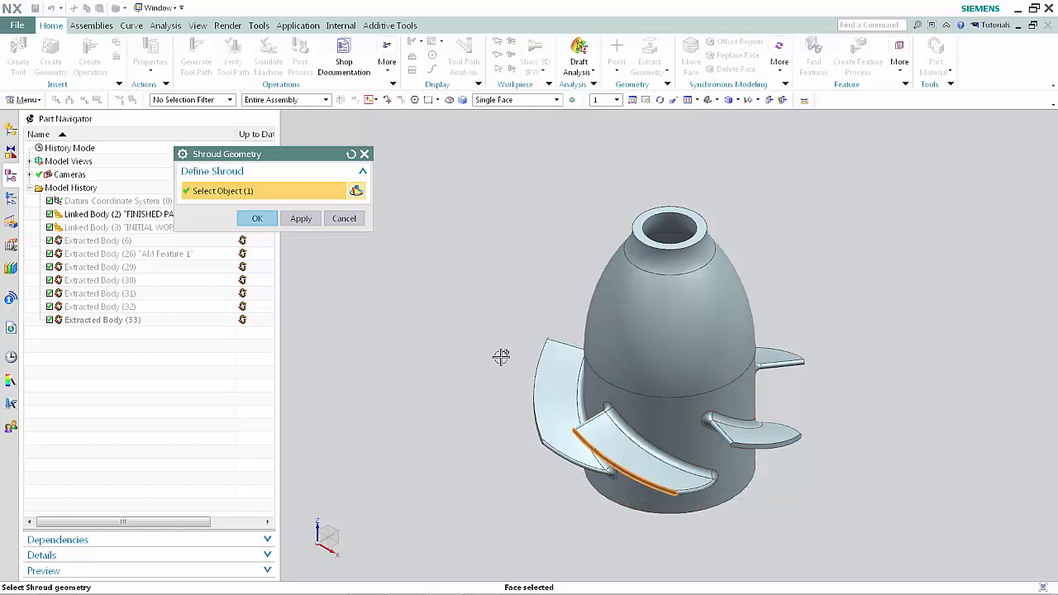
click(257, 220)
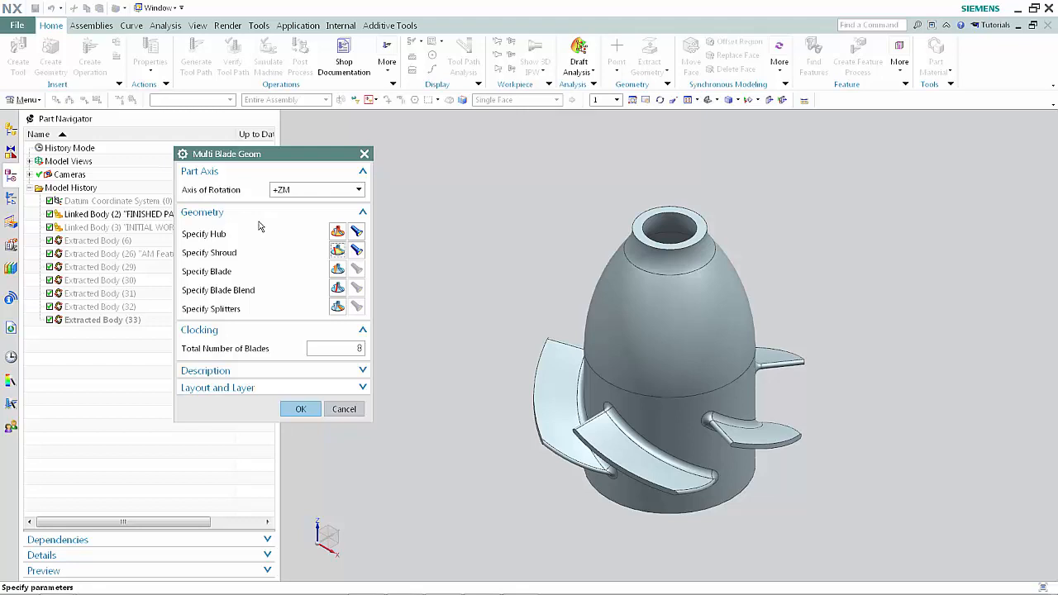
Step: Specify the front fin's upper face, underside and two edge faces as the blade geometry
click(338, 271)
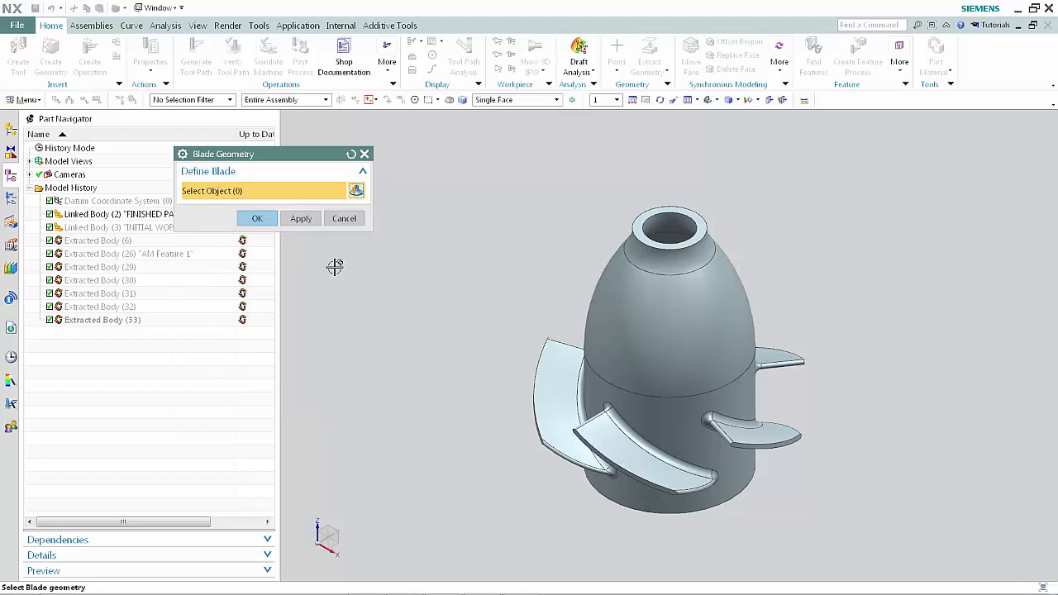
click(613, 440)
click(589, 422)
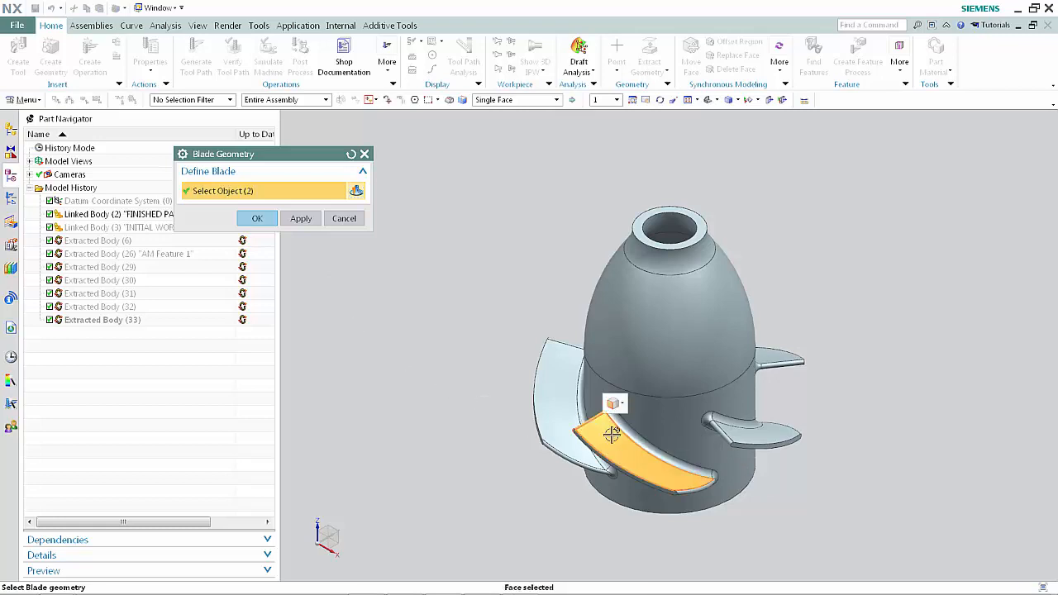
click(697, 489)
middle_drag(667, 394, 670, 343)
click(664, 385)
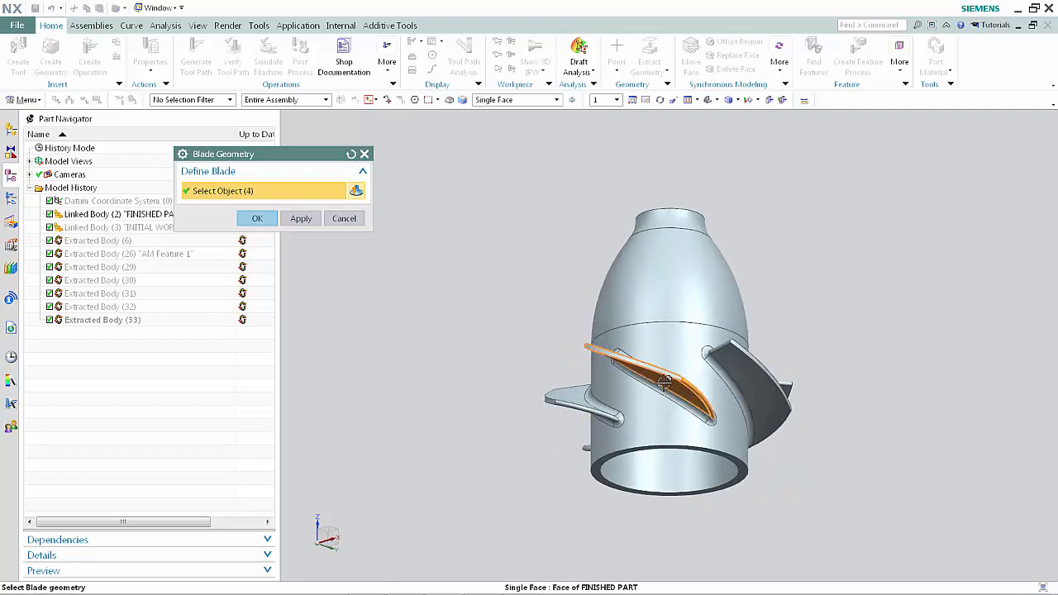
click(257, 219)
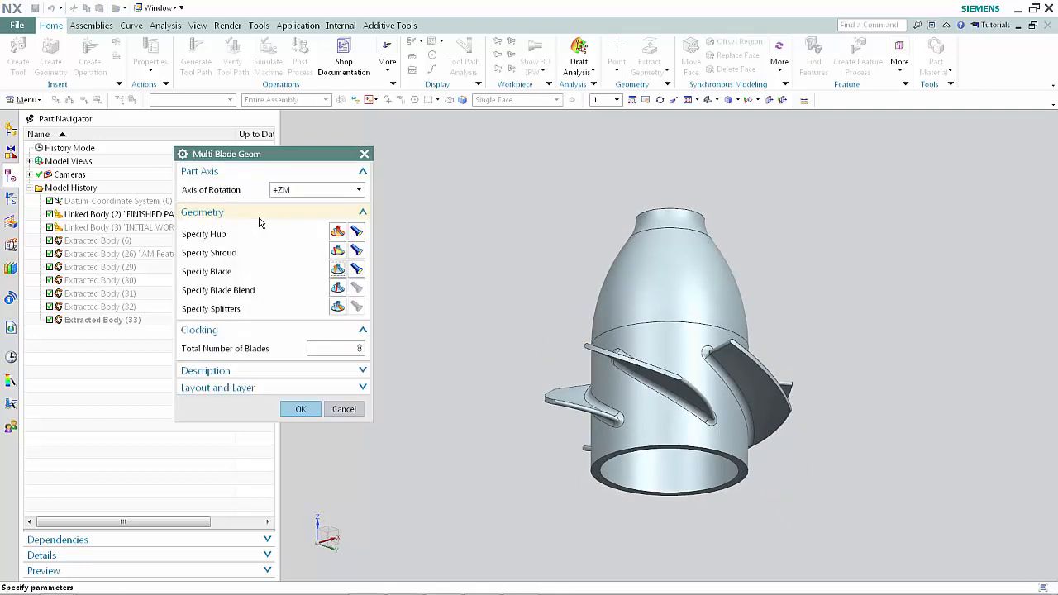
Step: Specify the four fillet faces around the front fin's root as the blade blend geometry
click(338, 288)
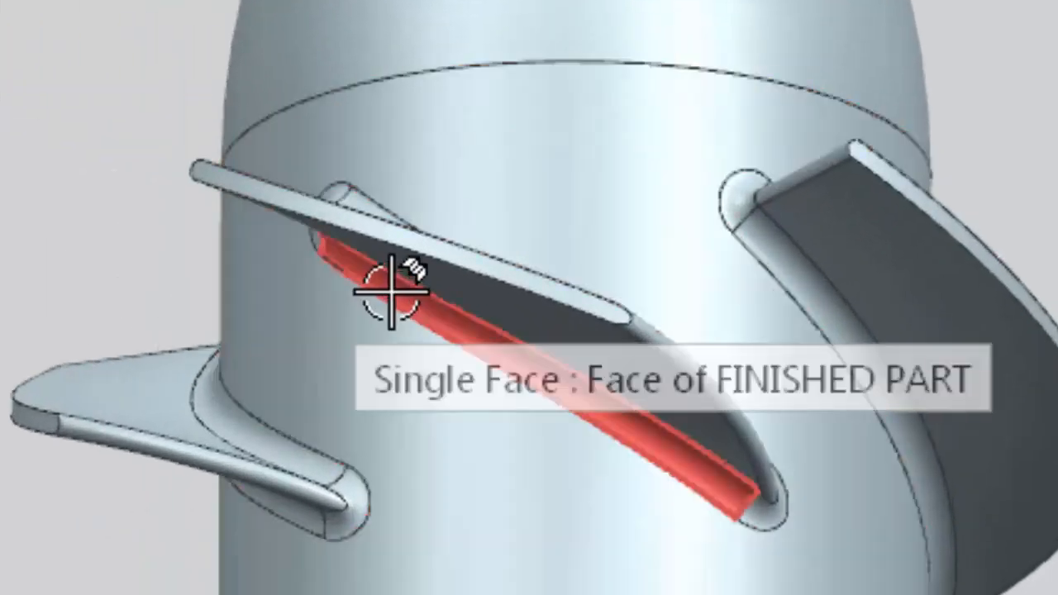
click(391, 291)
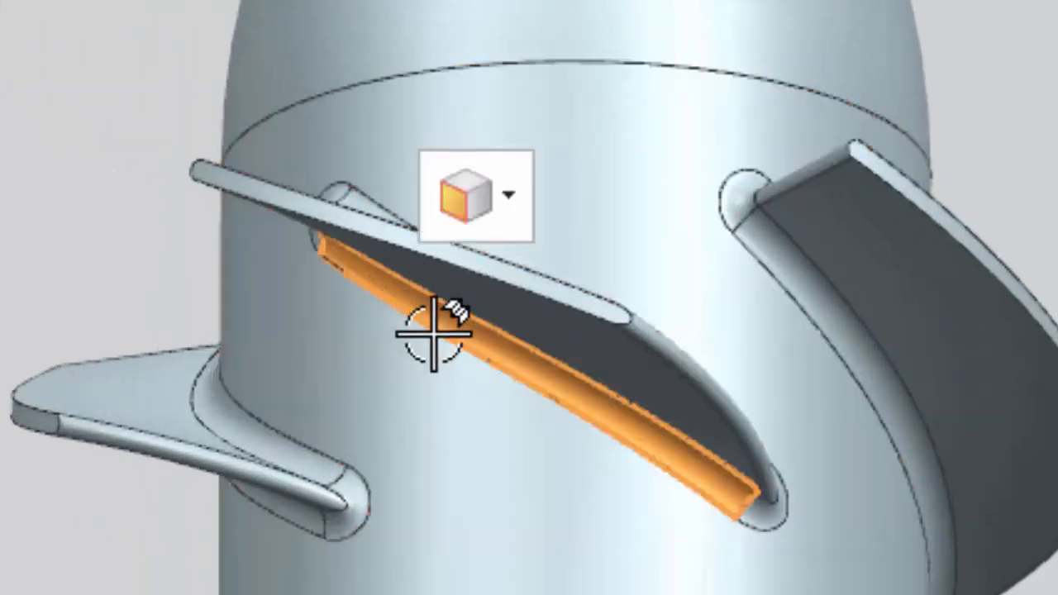
click(761, 523)
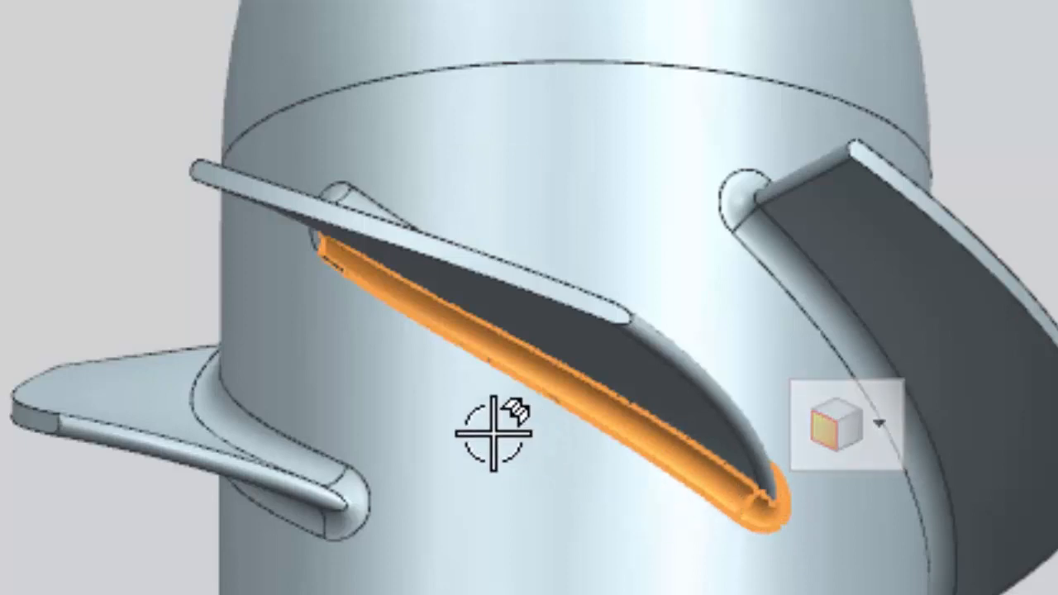
click(316, 235)
click(362, 201)
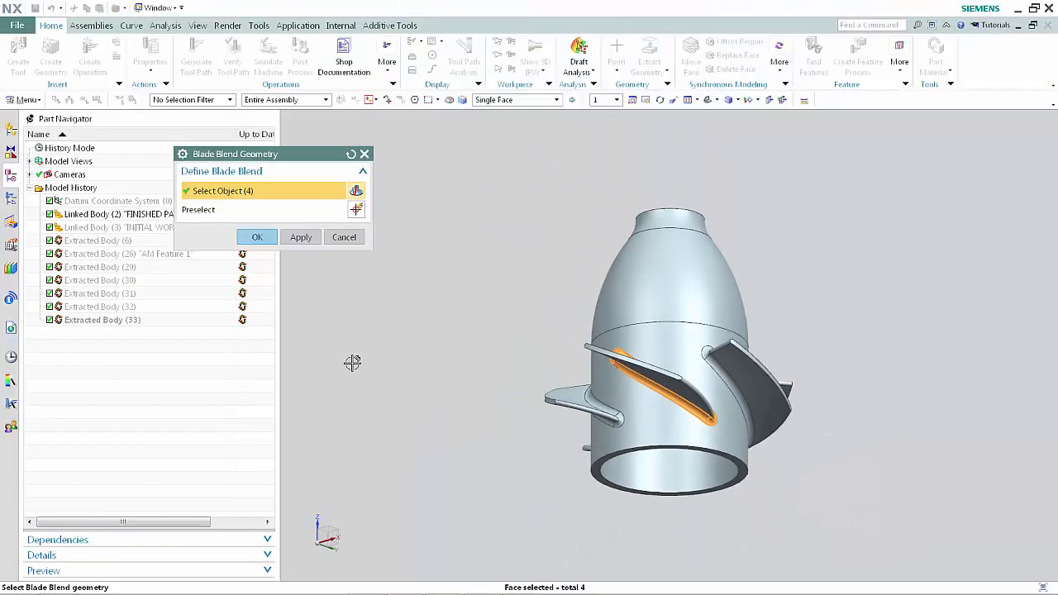
key(End)
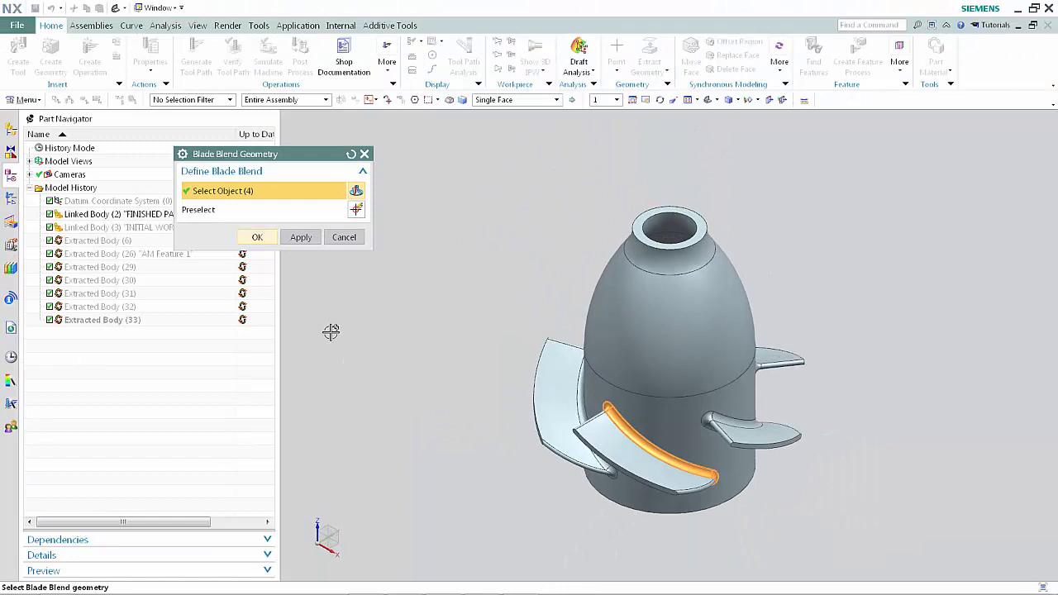
click(257, 238)
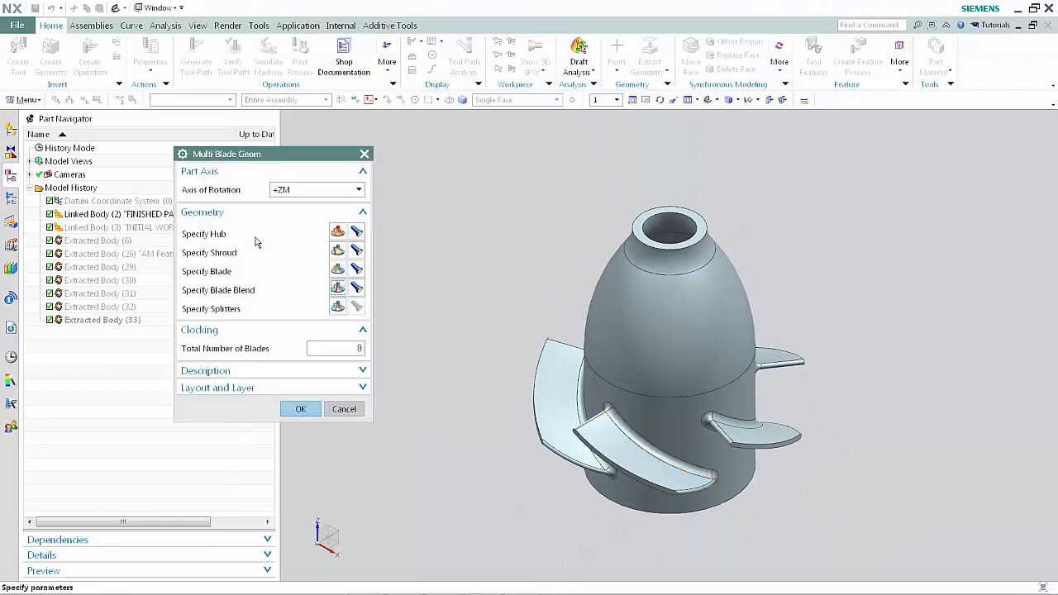
Step: Set the total number of blades to 5 and accept the multi-blade geometry
double_click(343, 350)
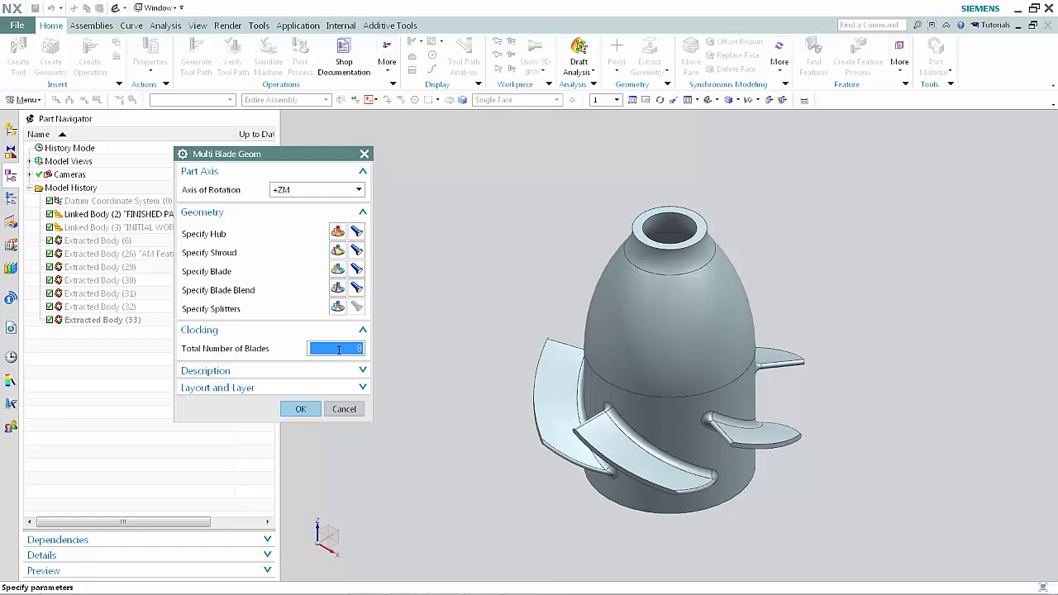
text(5)
click(303, 409)
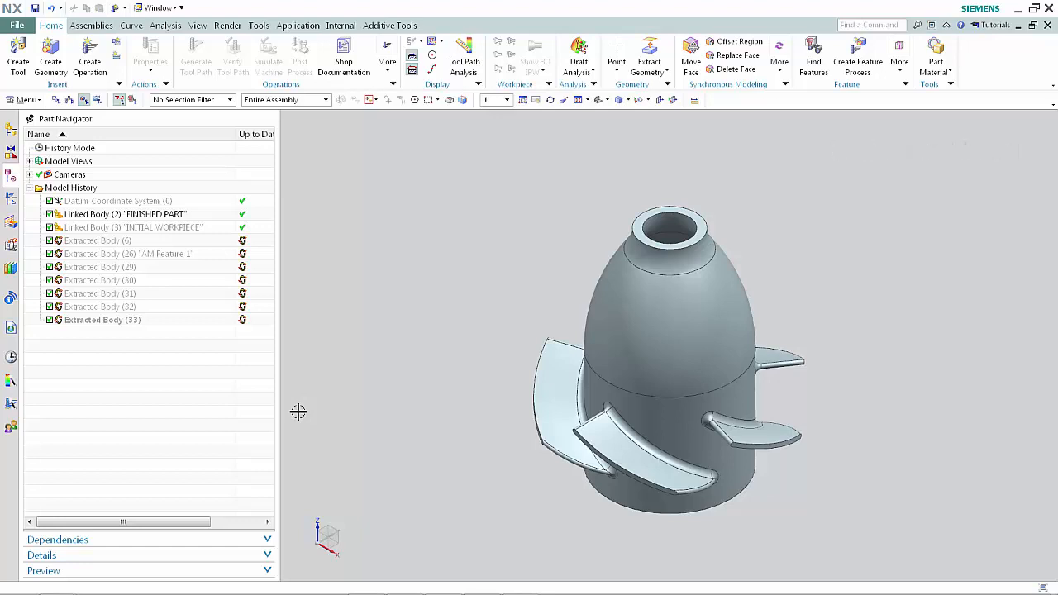
Step: Create operation BLADE_FINISH of type mill_multi_blade in PROGRAM with tool BALL_MILL, geometry MULTI_BLADE_GEOM and method MILL_FINISH
click(97, 61)
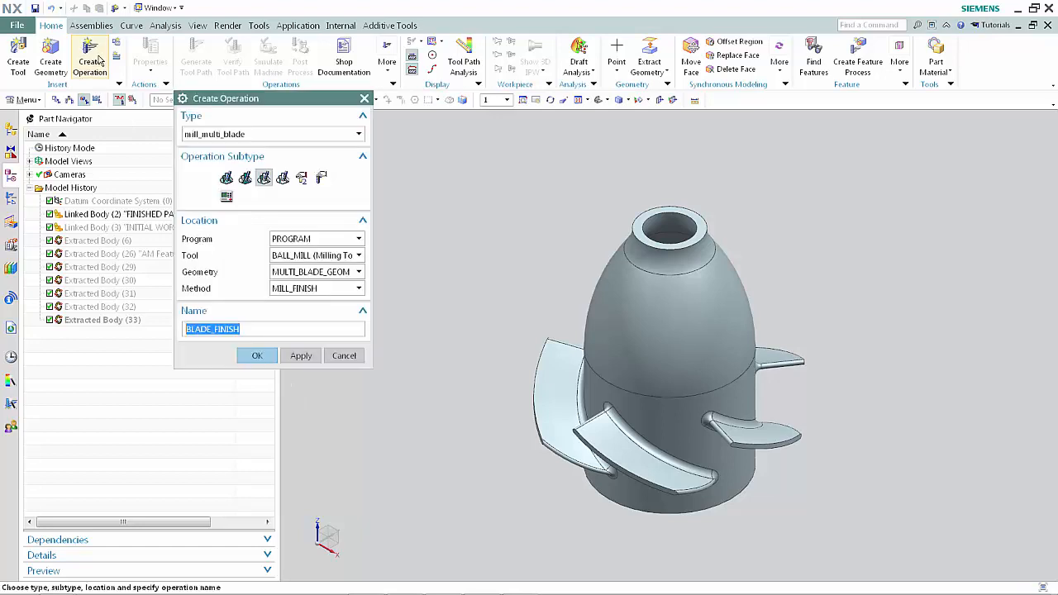
click(263, 180)
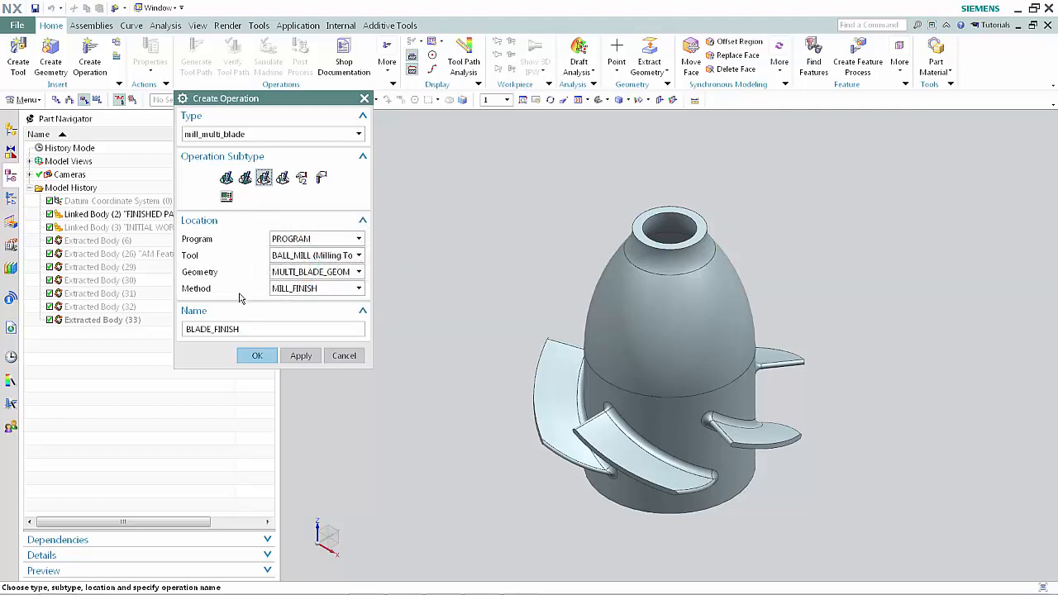
click(257, 357)
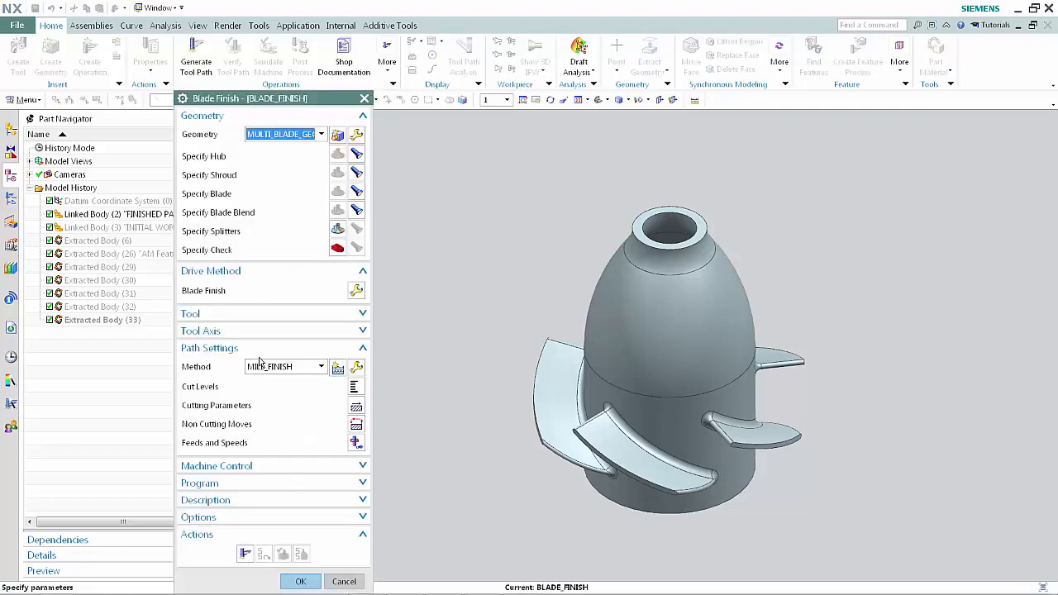
Step: Set the blade finish cut levels to Scallop depth per cut and enter a smaller scallop height
click(354, 387)
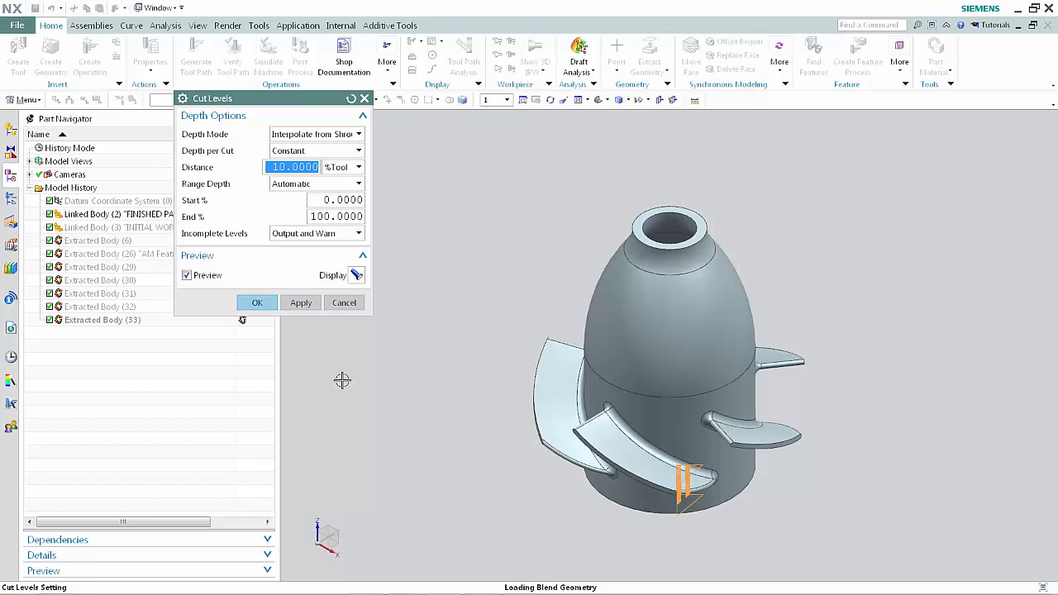
click(352, 151)
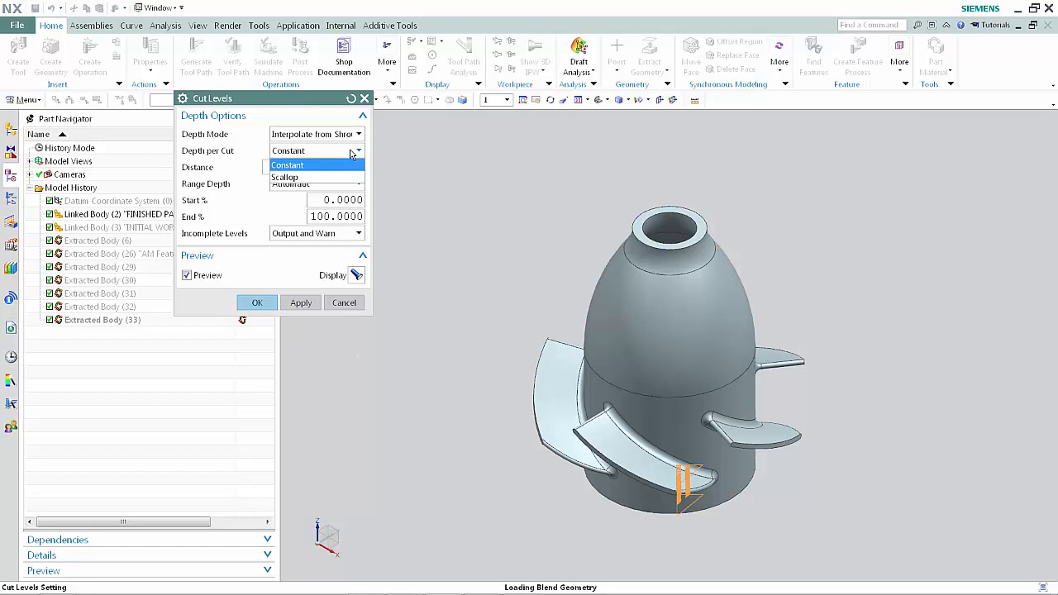
click(347, 178)
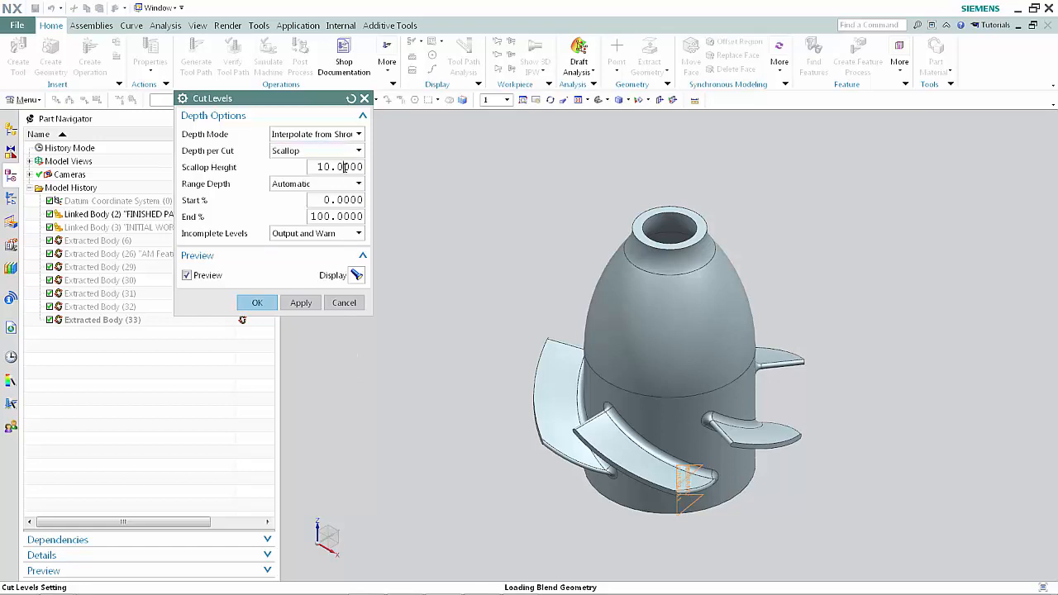
double_click(359, 167)
text(.0)
key(Return)
click(258, 302)
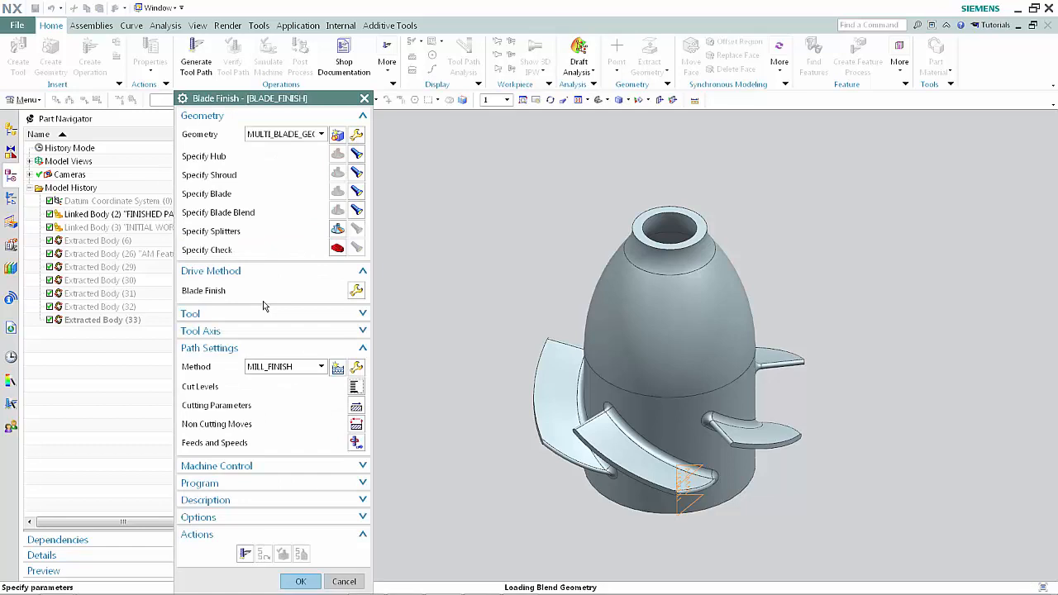
Step: Set the blade finish drive method to cut All Sides, generate the tool path and accept the operation
click(356, 292)
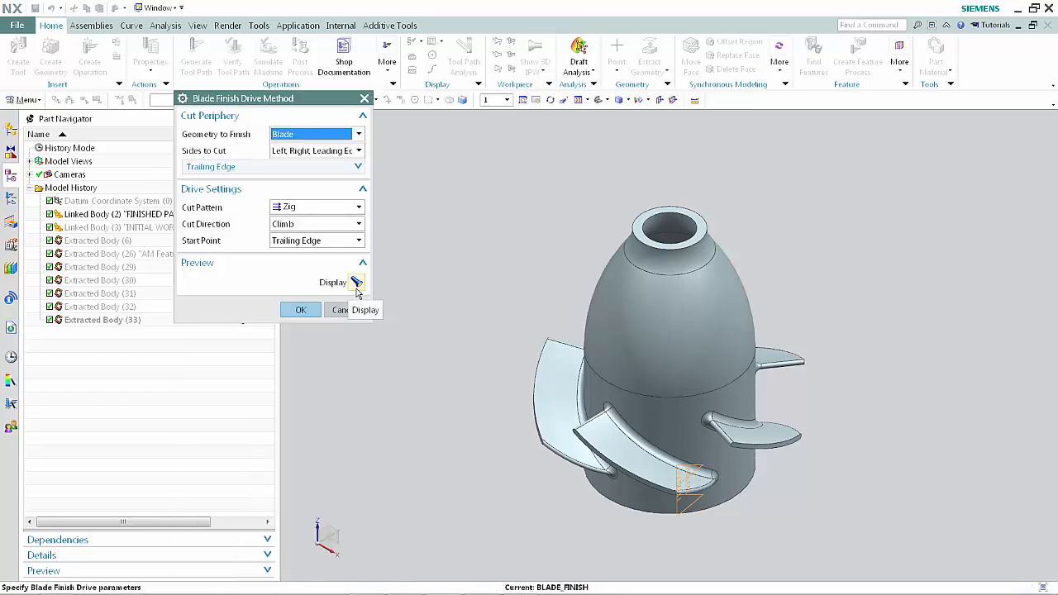
click(360, 151)
click(355, 164)
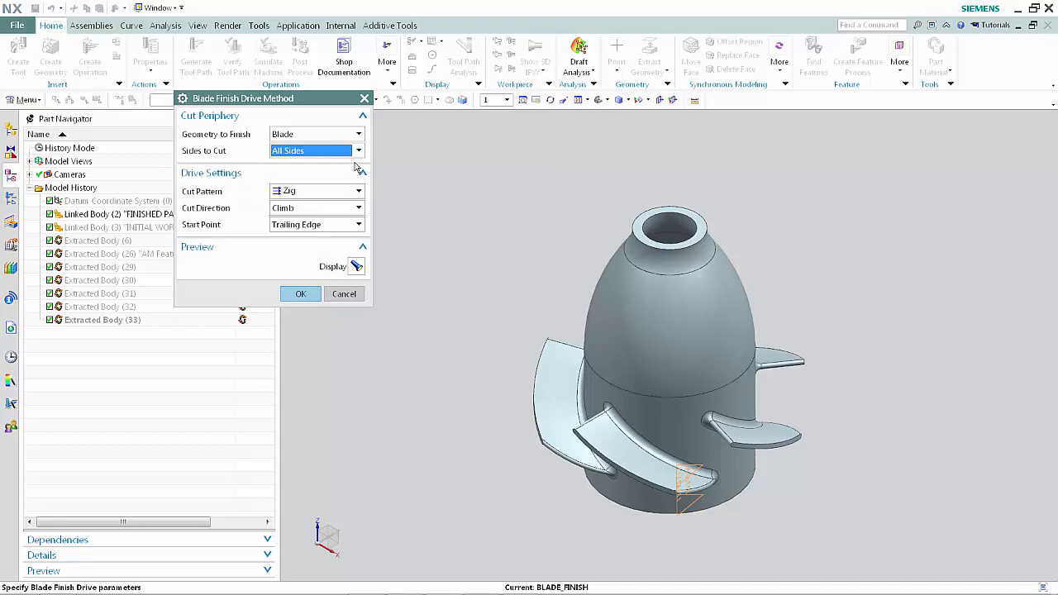
click(301, 294)
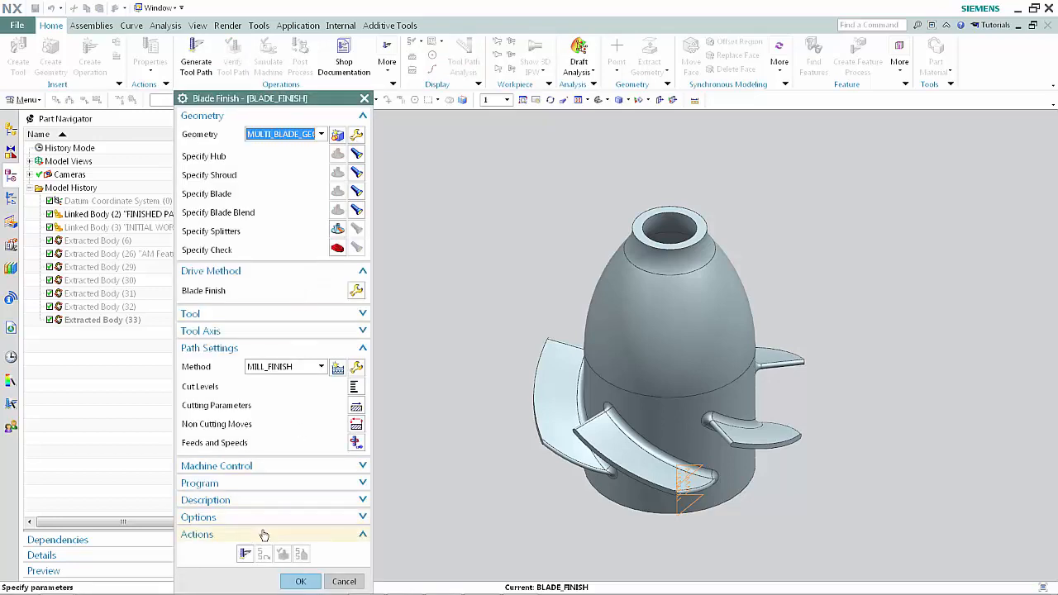
click(245, 554)
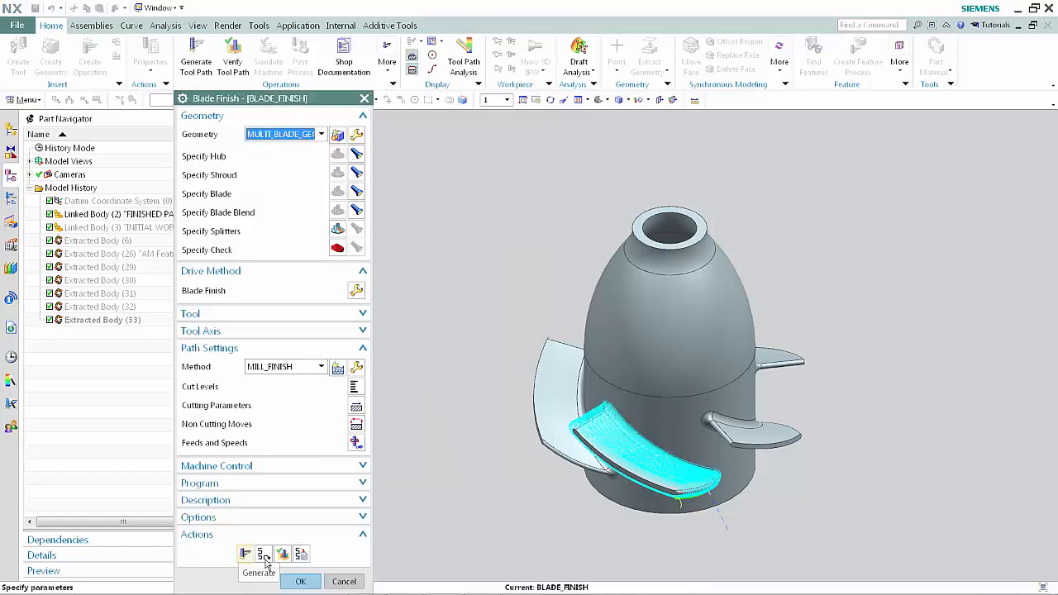
click(302, 582)
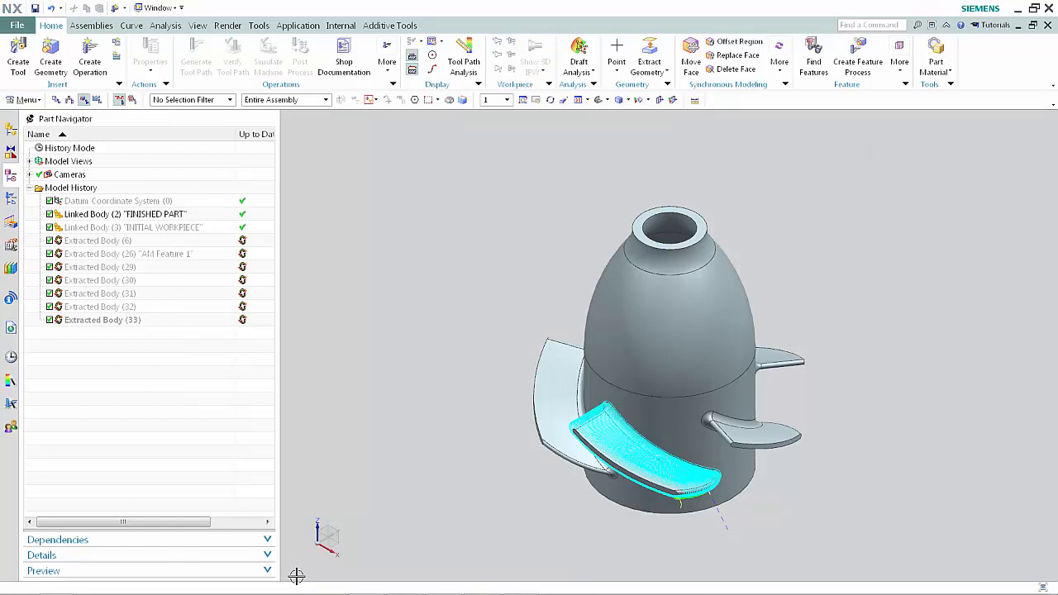
Step: Create a HUB_FINISH operation of type mill_multi_blade in PROGRAM with tool BALL_MILL, geometry MULTI_BLADE_GEOM and method MILL_FINISH
click(89, 56)
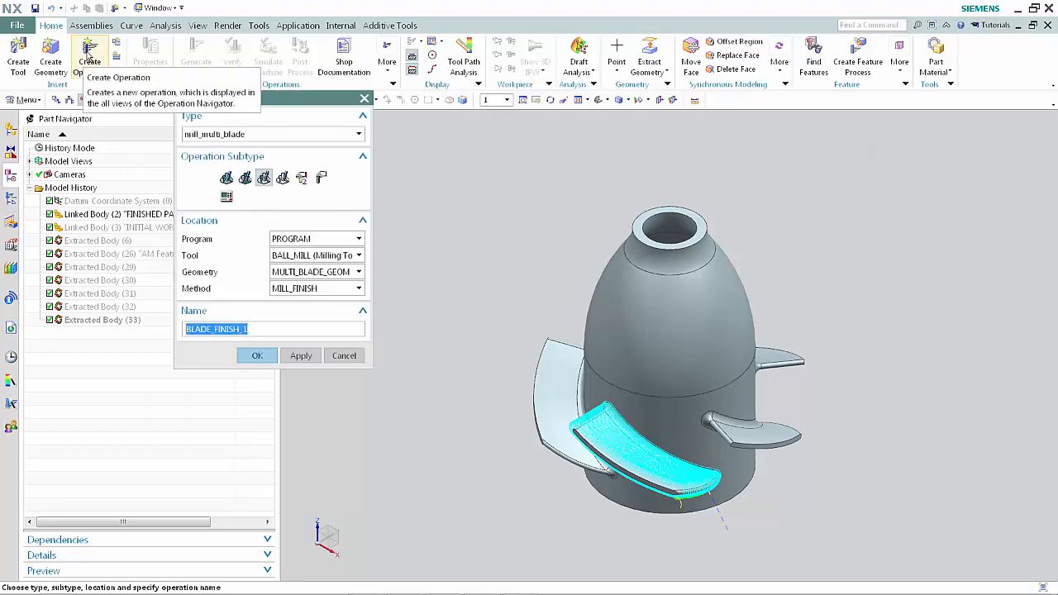
click(245, 179)
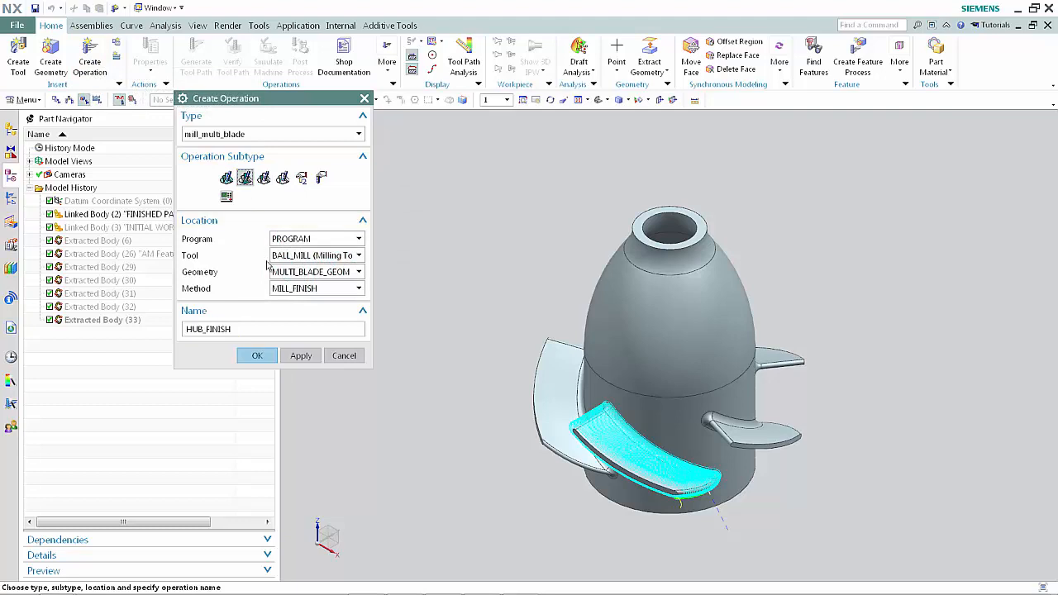
click(257, 357)
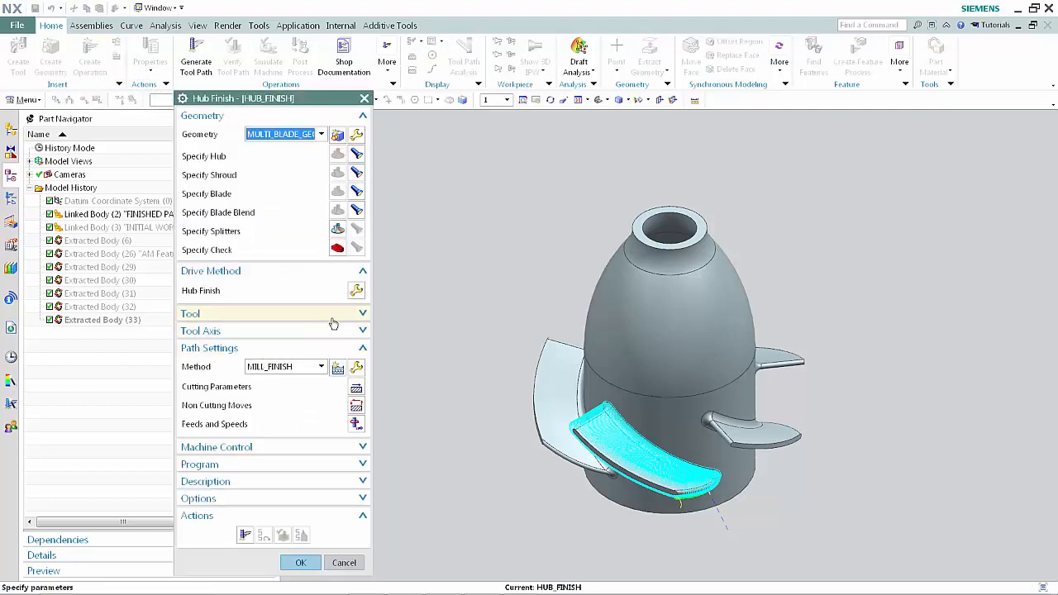
Step: Set the hub finish leading edge to Along Part Axis with a distance of 10 %Tool and a radial extension of 175 %Tool
click(357, 292)
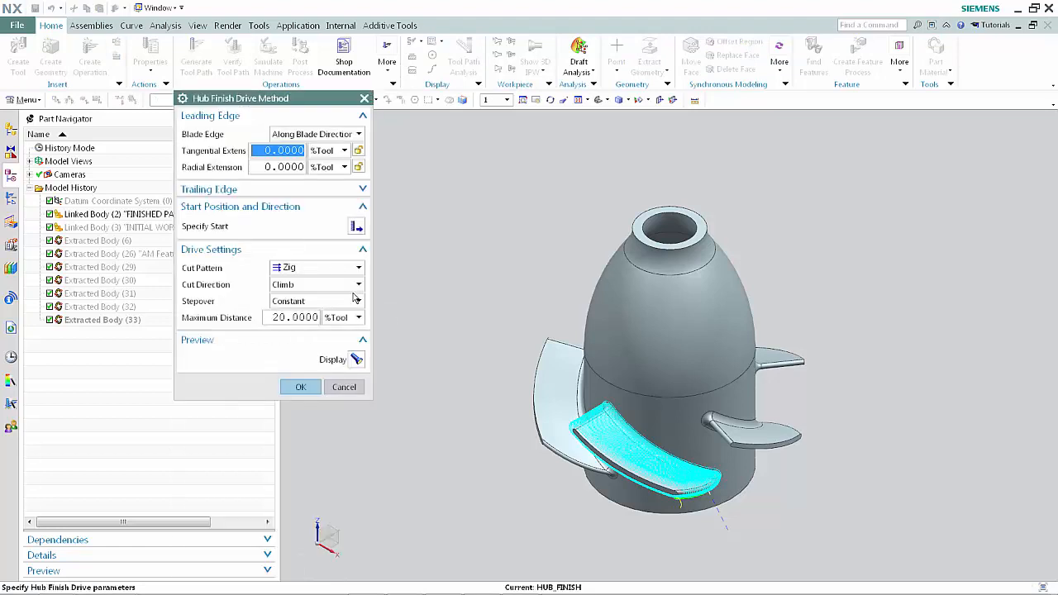
click(358, 135)
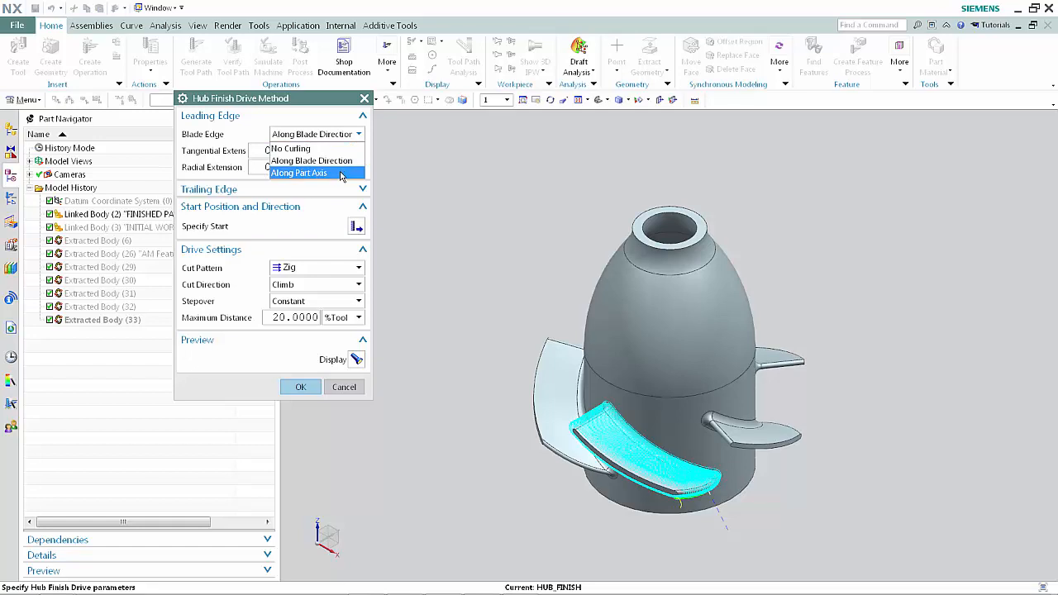
click(341, 174)
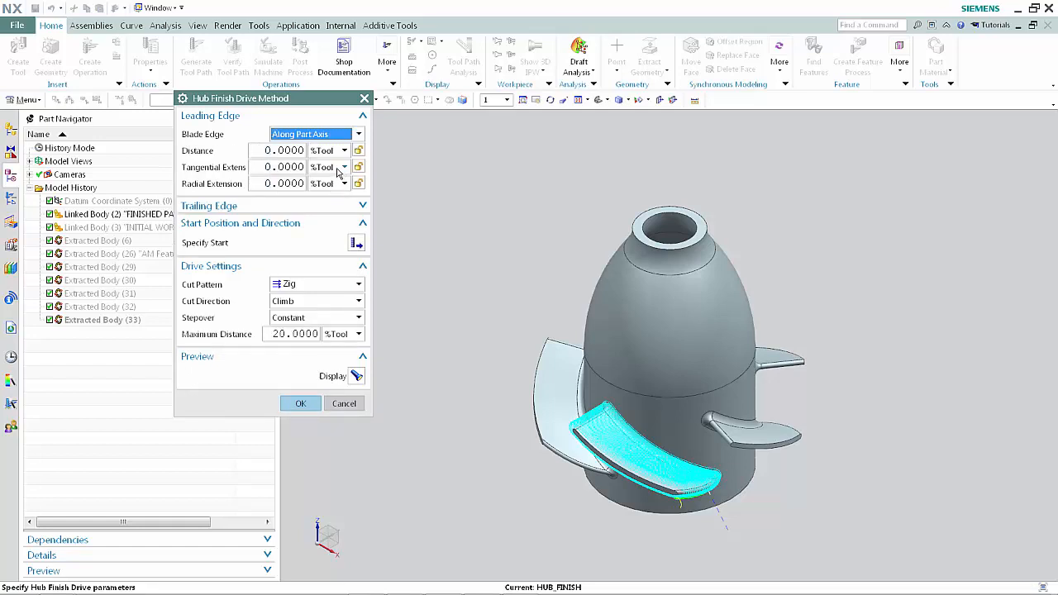
click(286, 150)
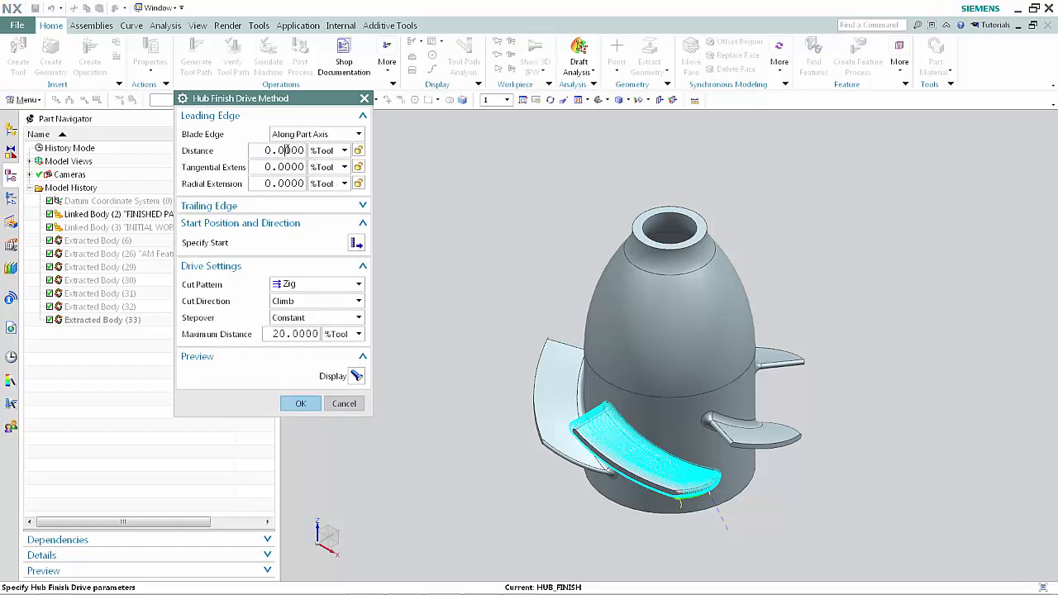
text(10)
click(286, 183)
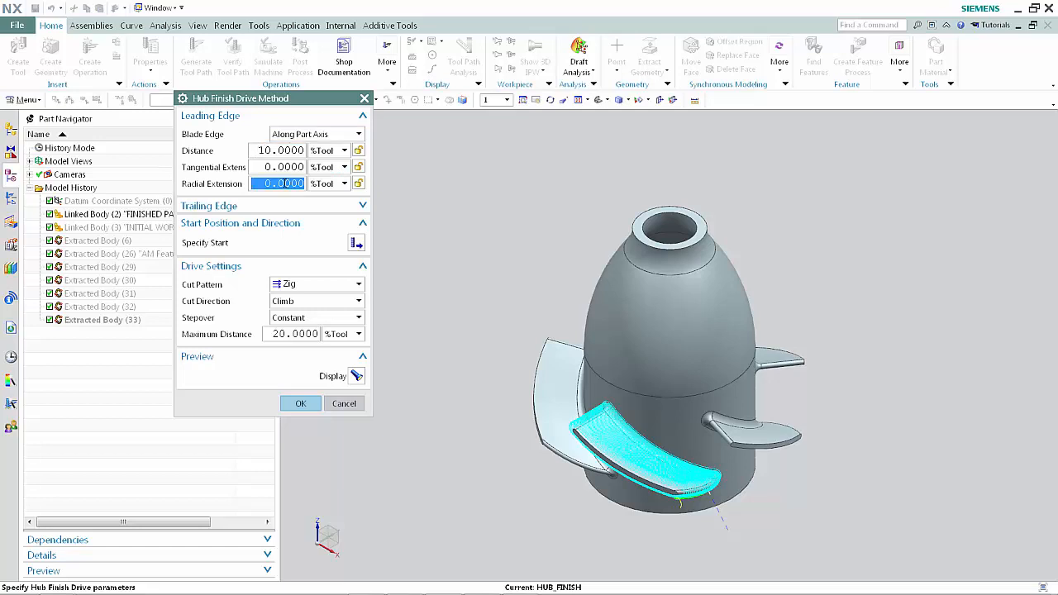
text(1)
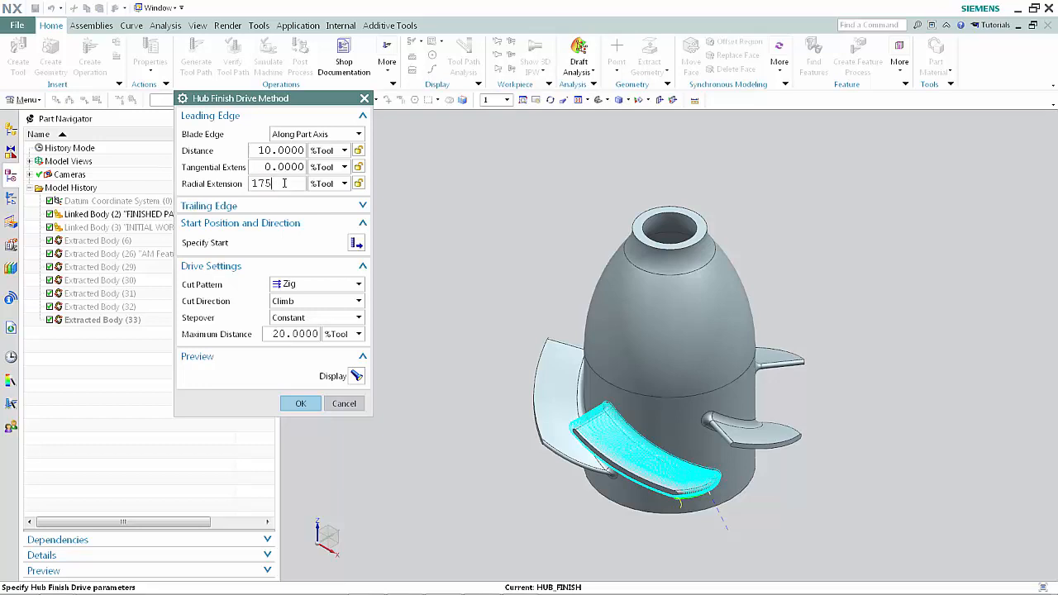
text(75)
Step: Set the hub finish cut pattern to Zig Zag with Lifts, then generate and accept the operation's tool path
click(344, 284)
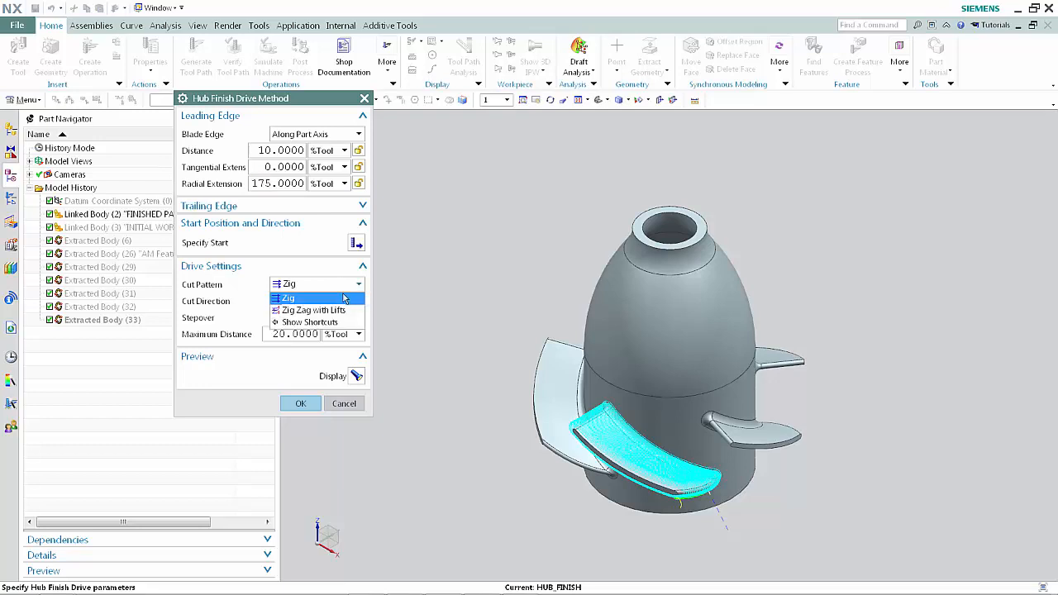
click(343, 310)
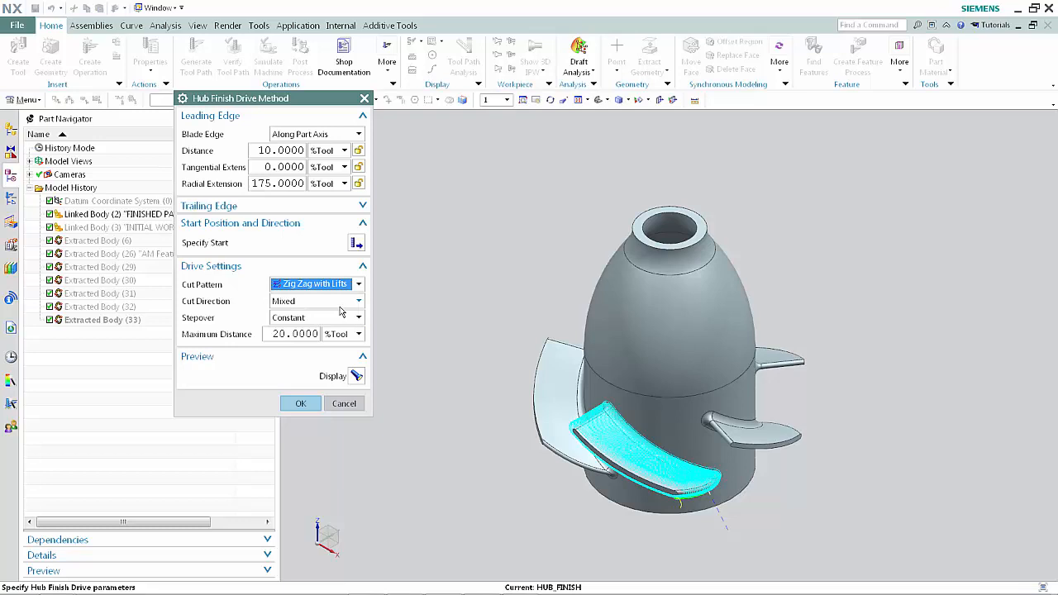
click(301, 404)
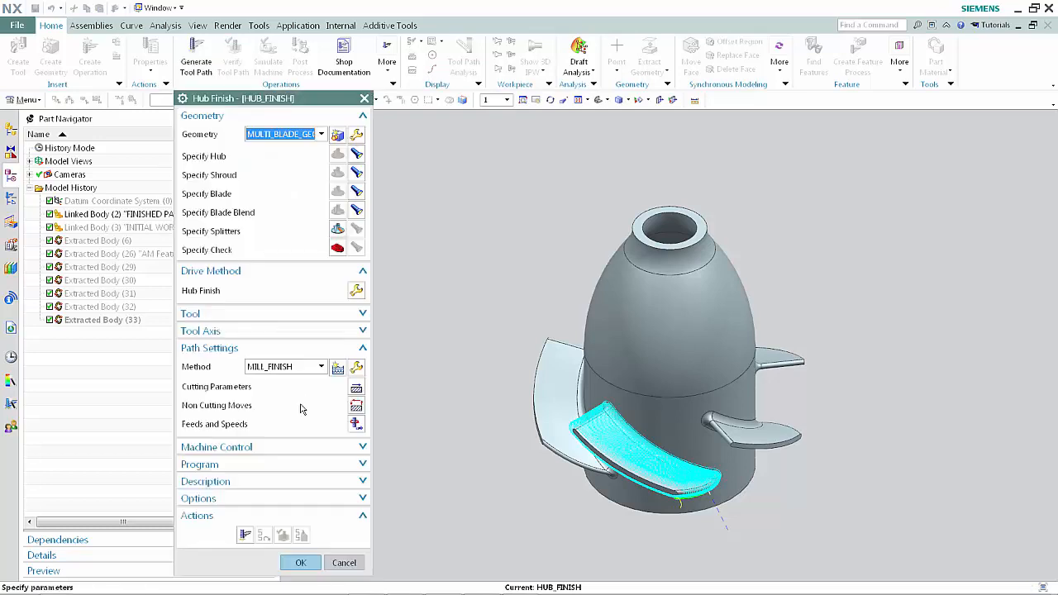
click(245, 536)
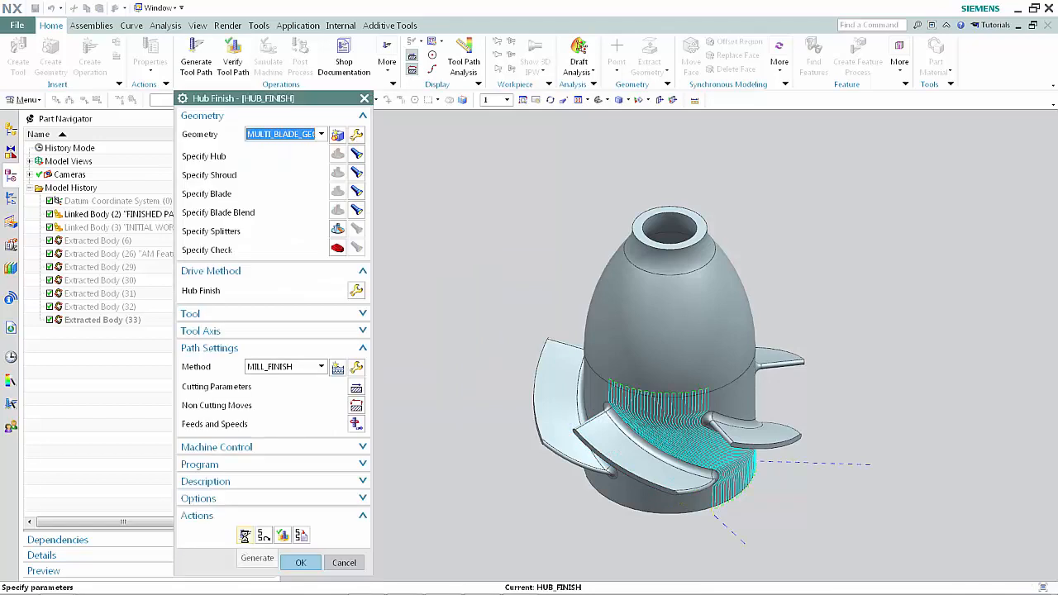
click(300, 563)
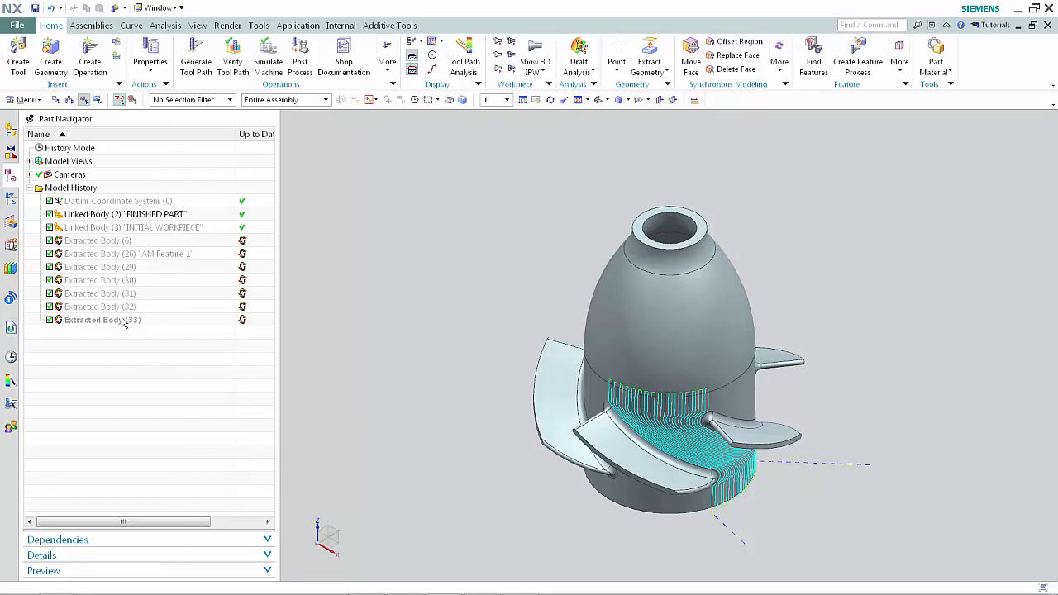
Step: Hide the linked body "FINISHED PART" in the model history
click(10, 199)
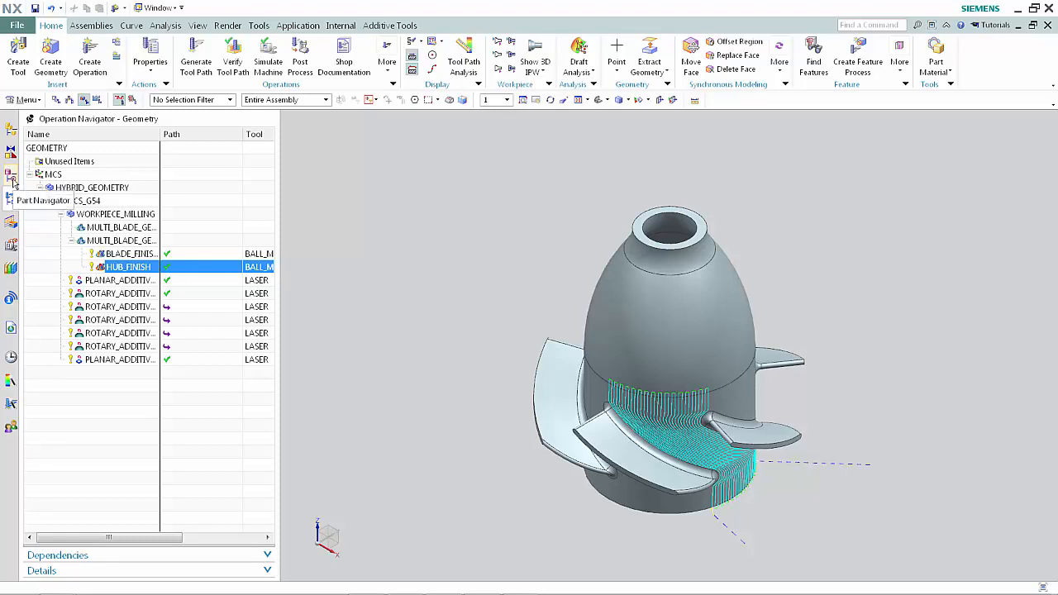
click(13, 179)
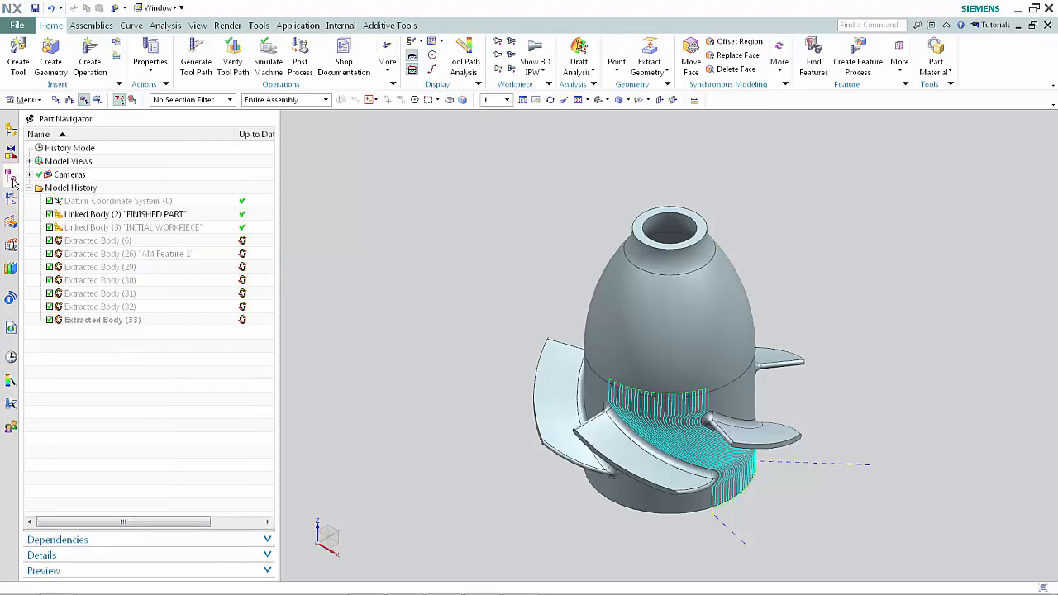
right_click(128, 217)
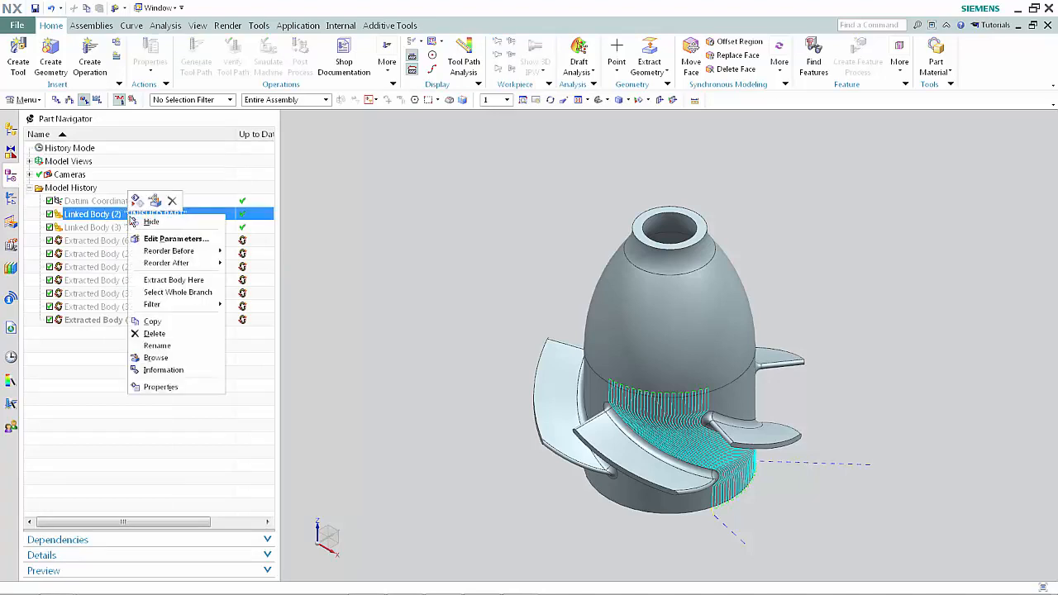
click(149, 223)
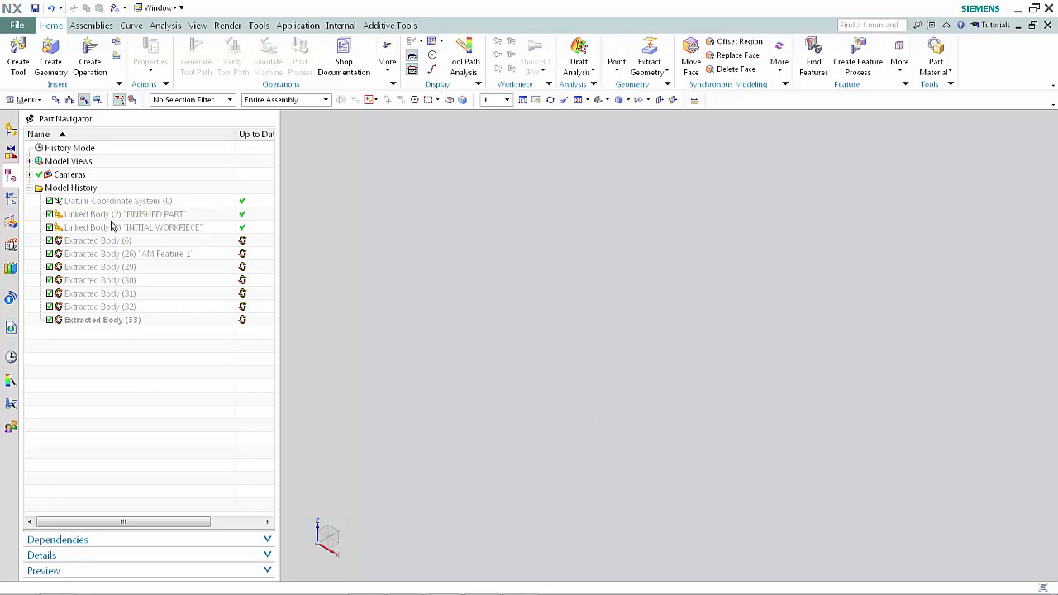
Step: Verify the tool paths of the whole PROGRAM group by playing the 3D Dynamic material simulation at animation speed 10
click(14, 202)
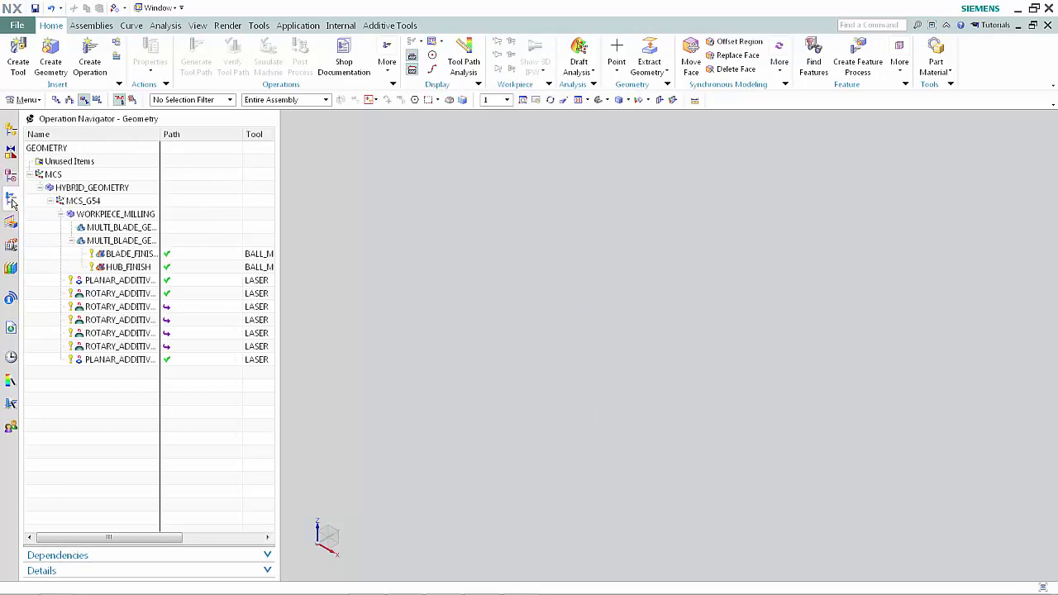
click(55, 100)
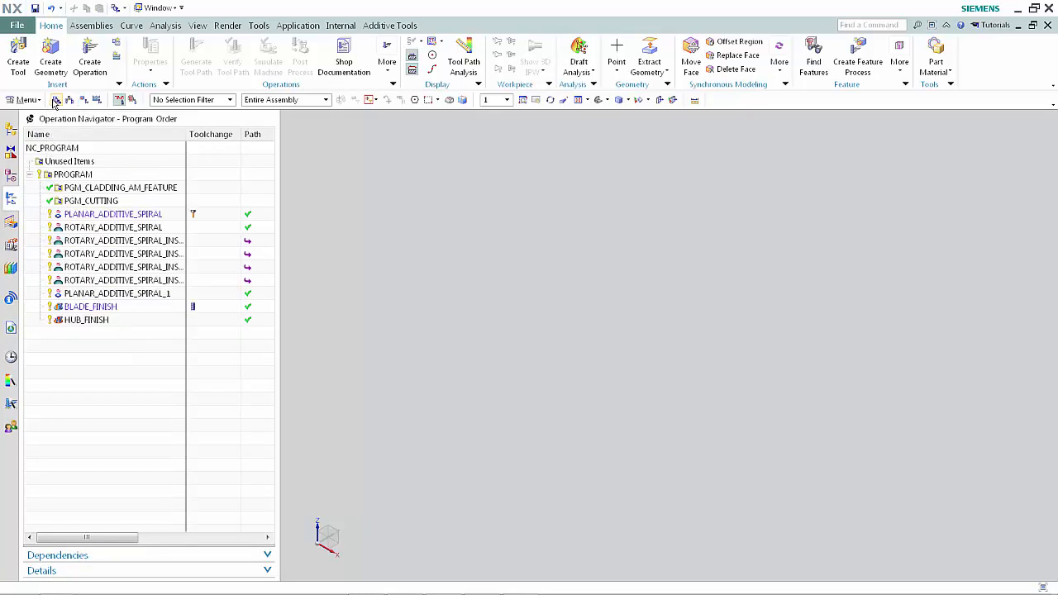
click(66, 177)
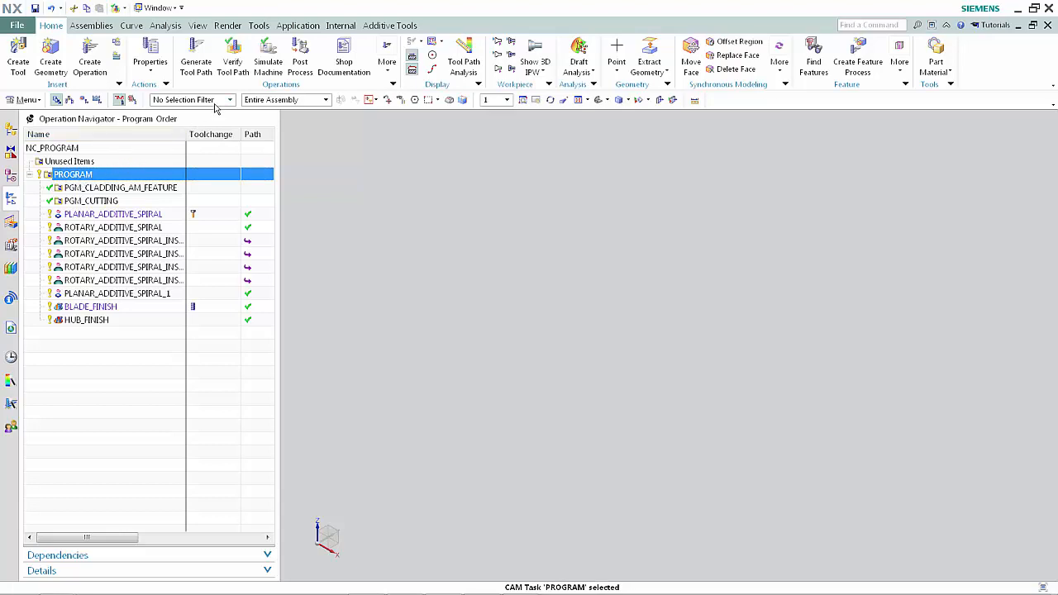
click(234, 61)
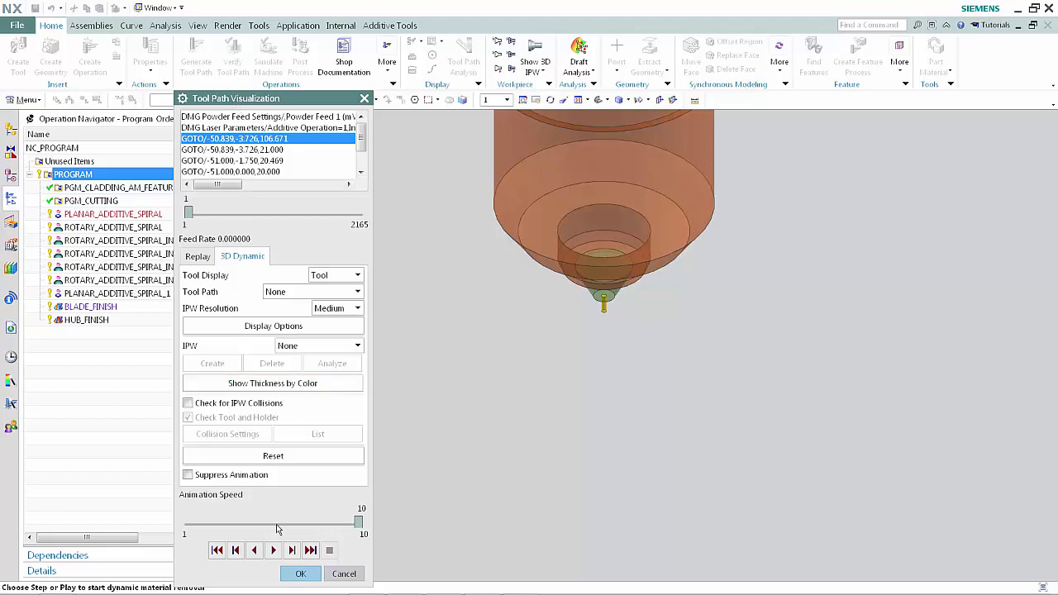
click(274, 550)
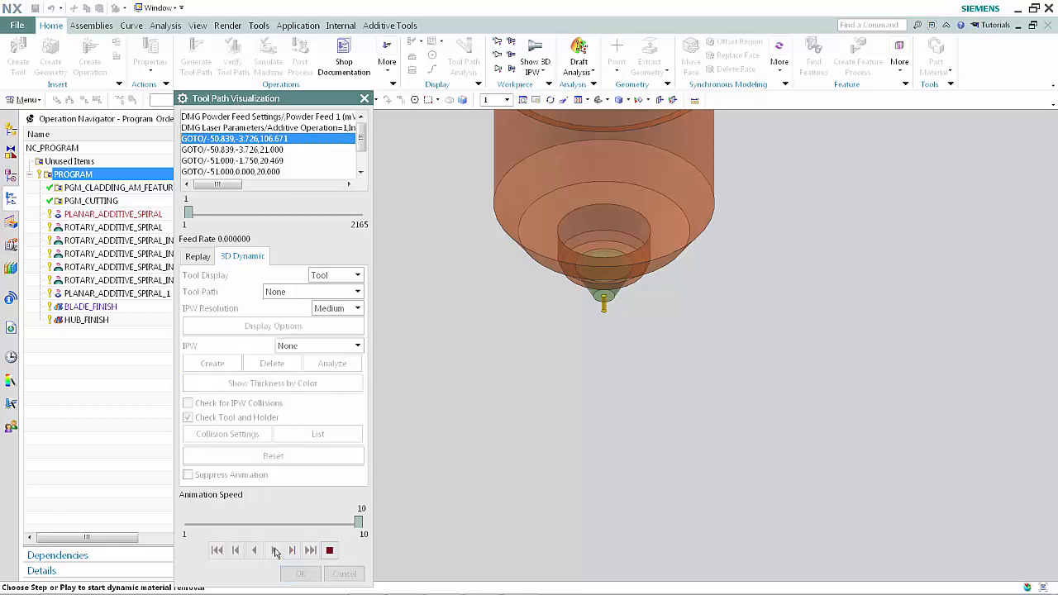